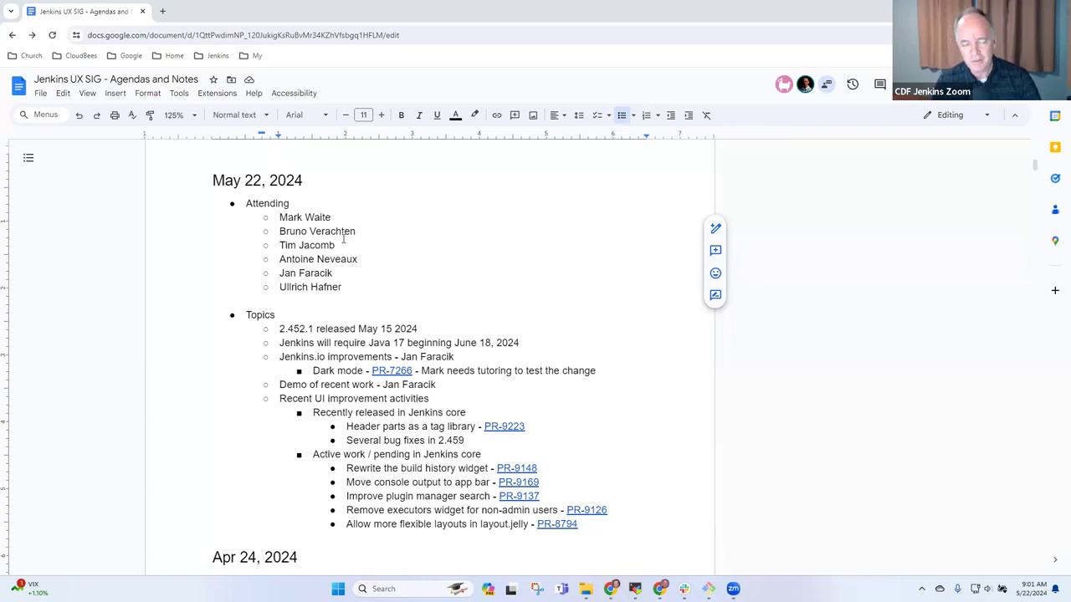
- Remove the trailing ' - <name>' from the Jenkins.io improvements topic
click(365, 328)
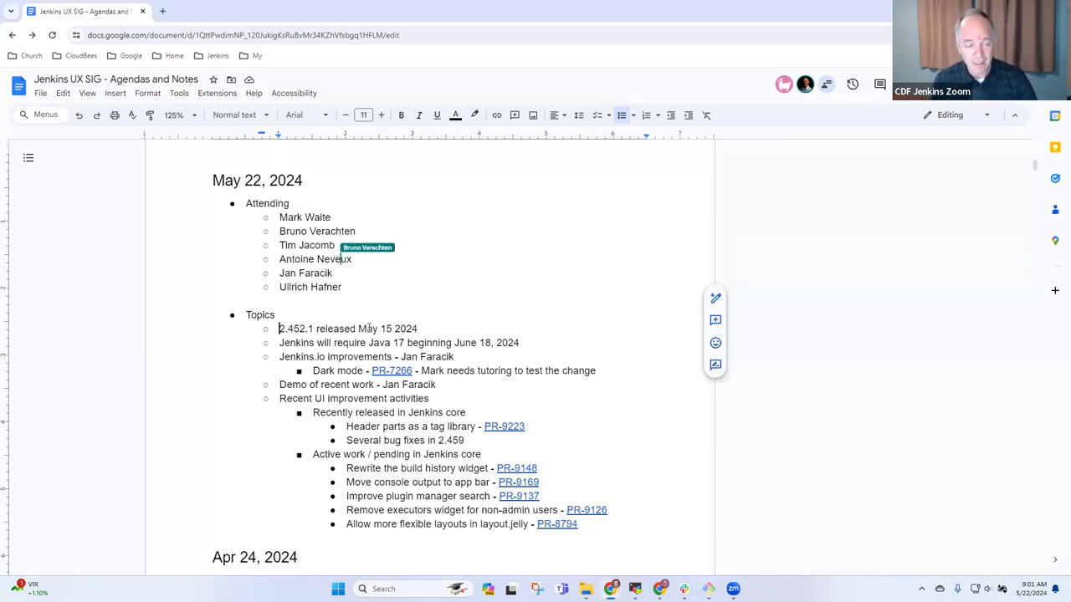
triple_click(369, 328)
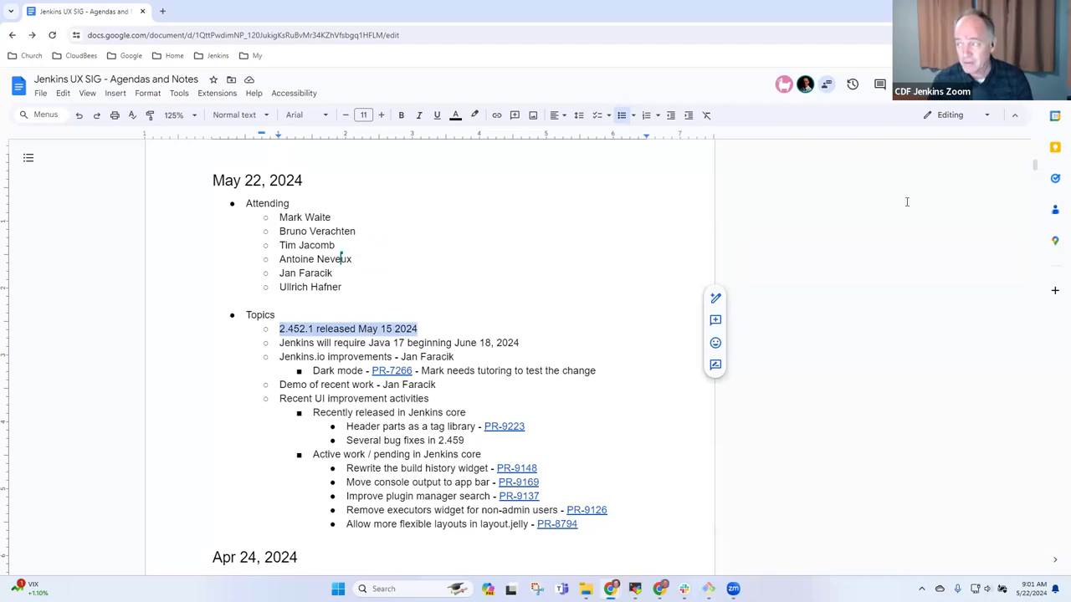
drag(390, 343, 387, 355)
click(387, 350)
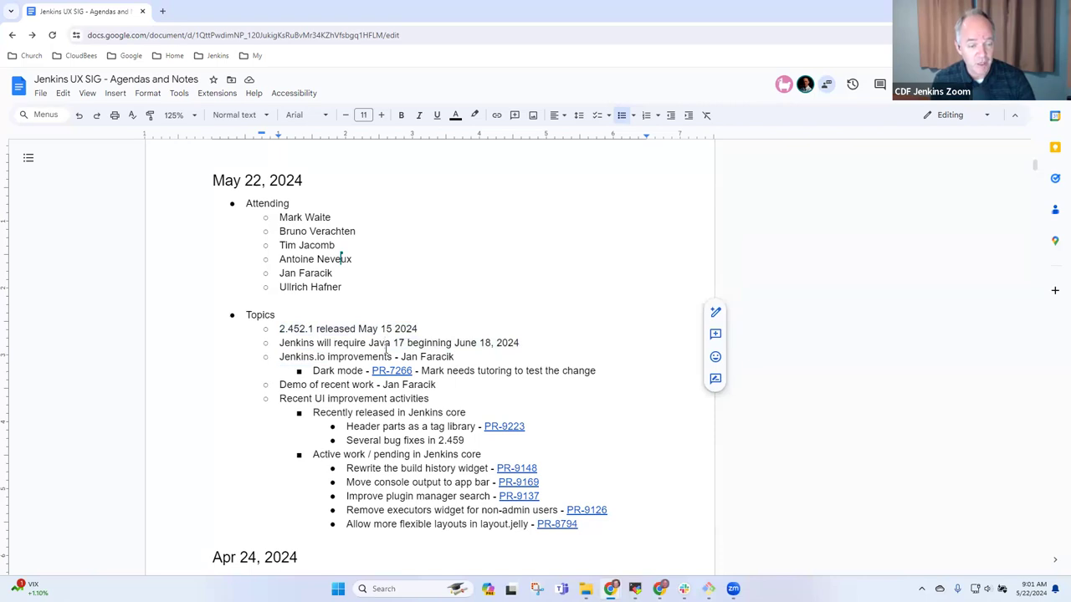
key(Home)
key(shift+End)
key(Down)
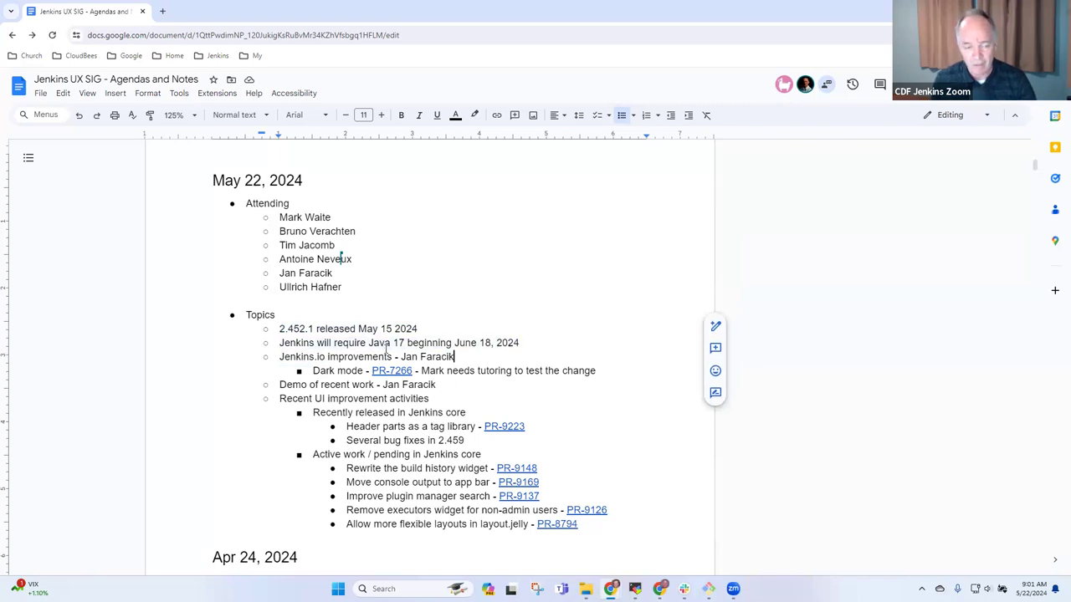
key(Home)
key(shift+End)
key(Right)
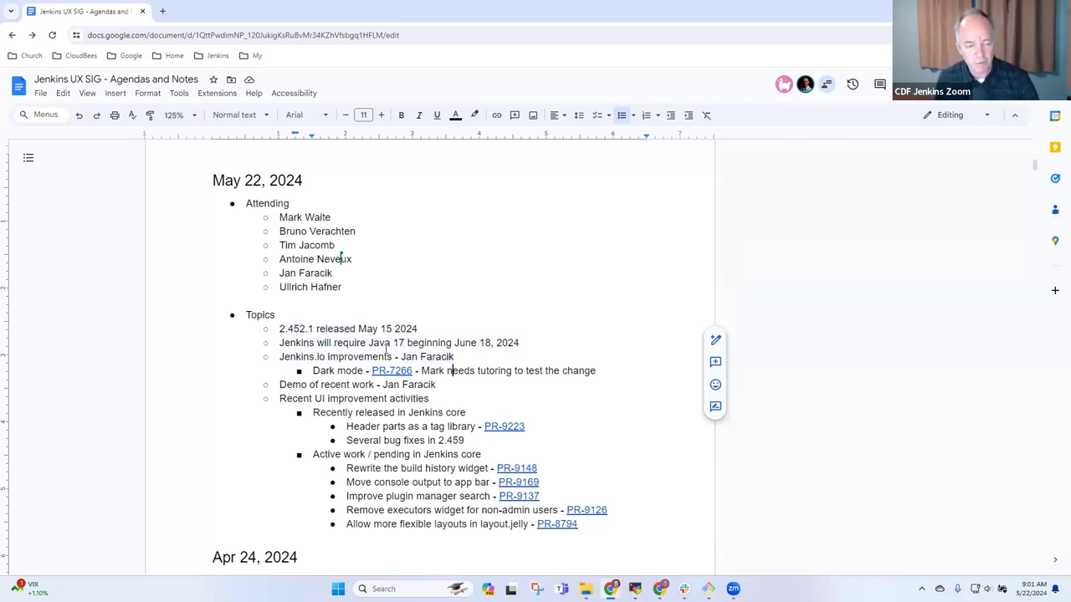
key(ctrl+shift+Left)
key(ctrl+shift+Left)
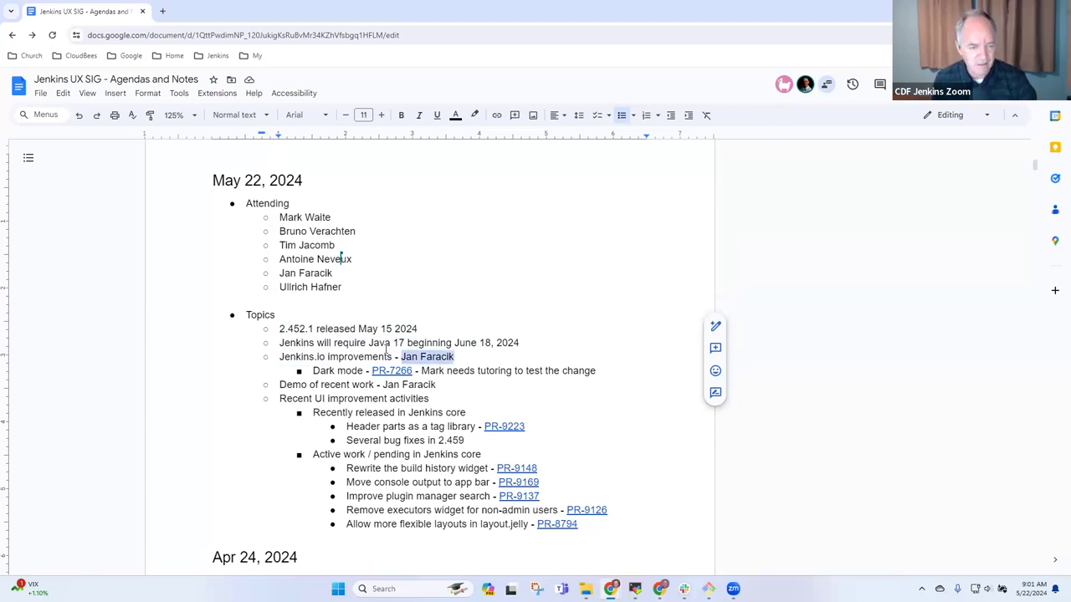
key(ctrl+shift+Left)
key(shift+Left)
key(BackSpace)
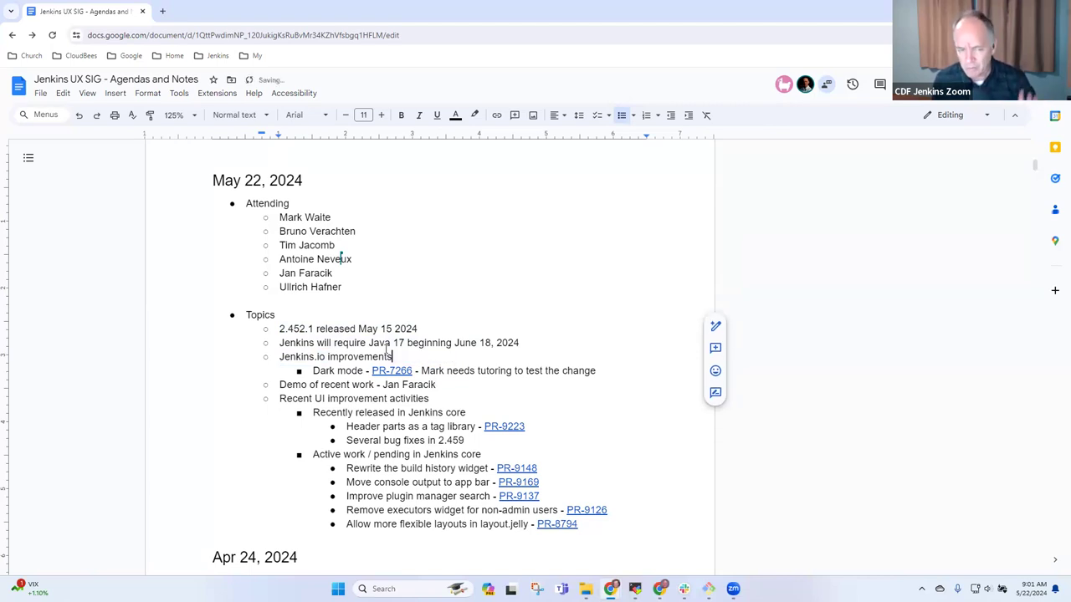
- Remove the trailing ' - <name>' from the Demo of recent work topic
key(Down)
key(Down)
key(End)
key(ctrl+shift+Left)
key(ctrl+shift+Left)
key(ctrl+shift+Left)
key(ctrl+shift+Left)
key(ctrl+shift+Left)
key(ctrl+shift+Right)
key(ctrl+shift+Right)
key(ctrl+shift+Left)
key(shift+Right)
key(shift+Right)
key(shift+Right)
key(shift+Right)
key(shift+Right)
key(shift+Left)
key(BackSpace)
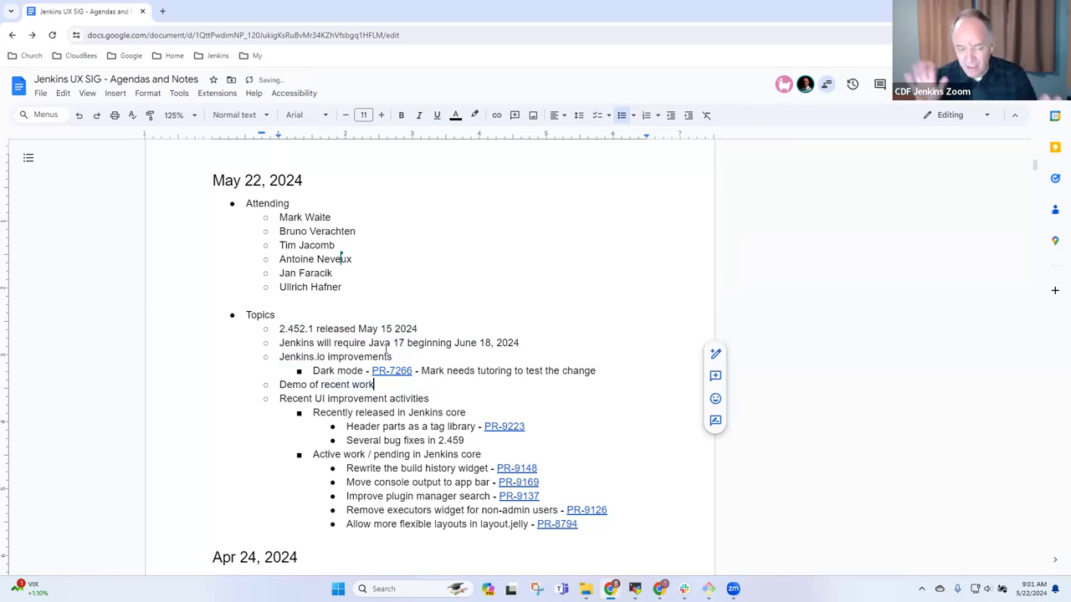
key(Right)
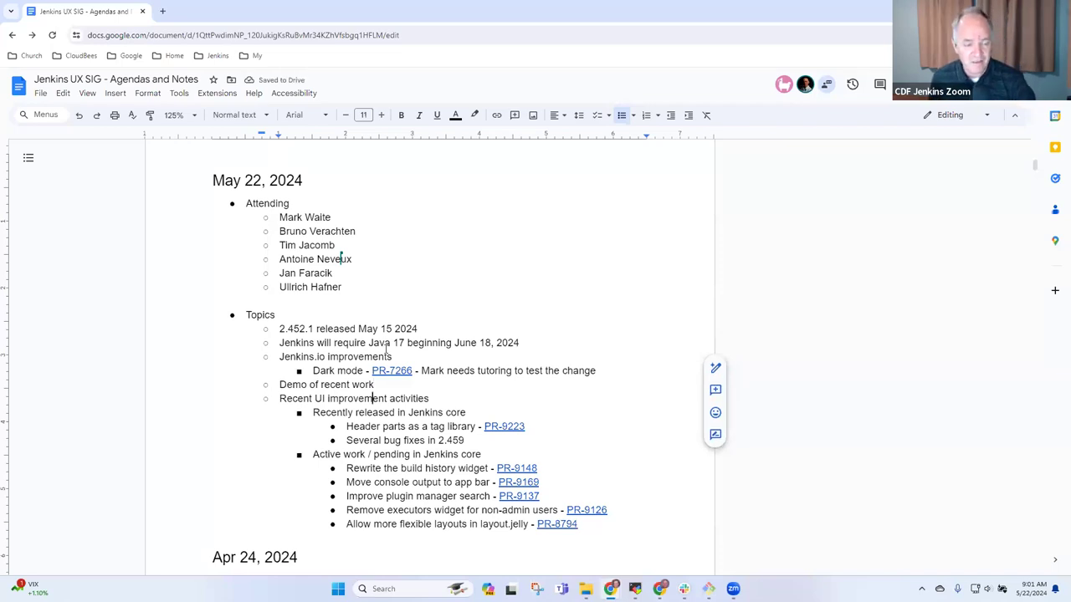
key(Up)
key(Up)
key(Up)
key(Up)
key(Up)
key(Return)
key(Up)
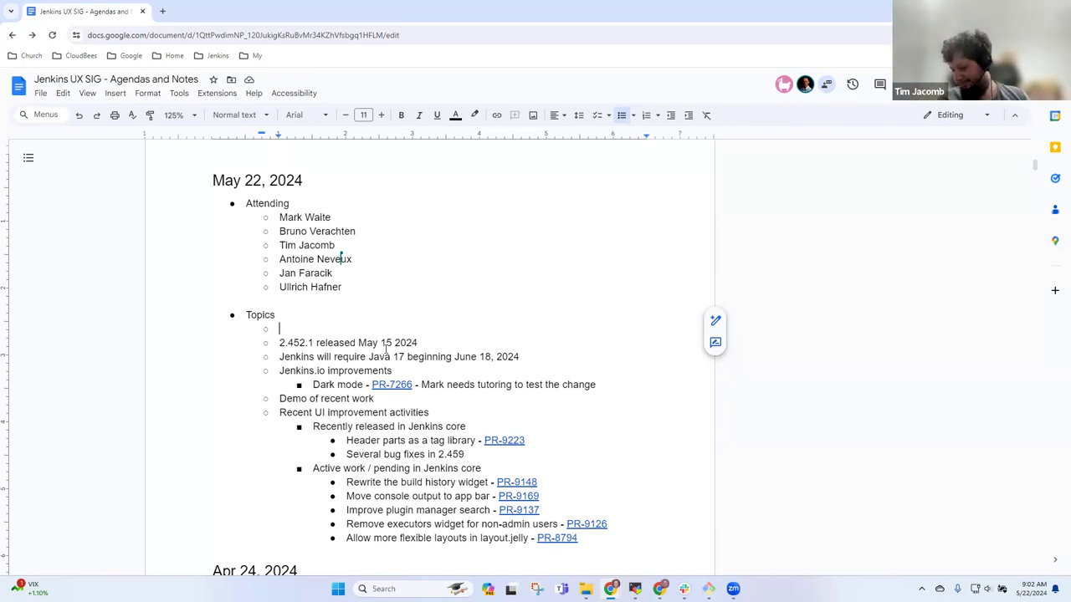
key(ctrl+z)
key(Down)
key(Down)
key(Down)
key(Down)
key(Down)
key(Down)
key(shift+End)
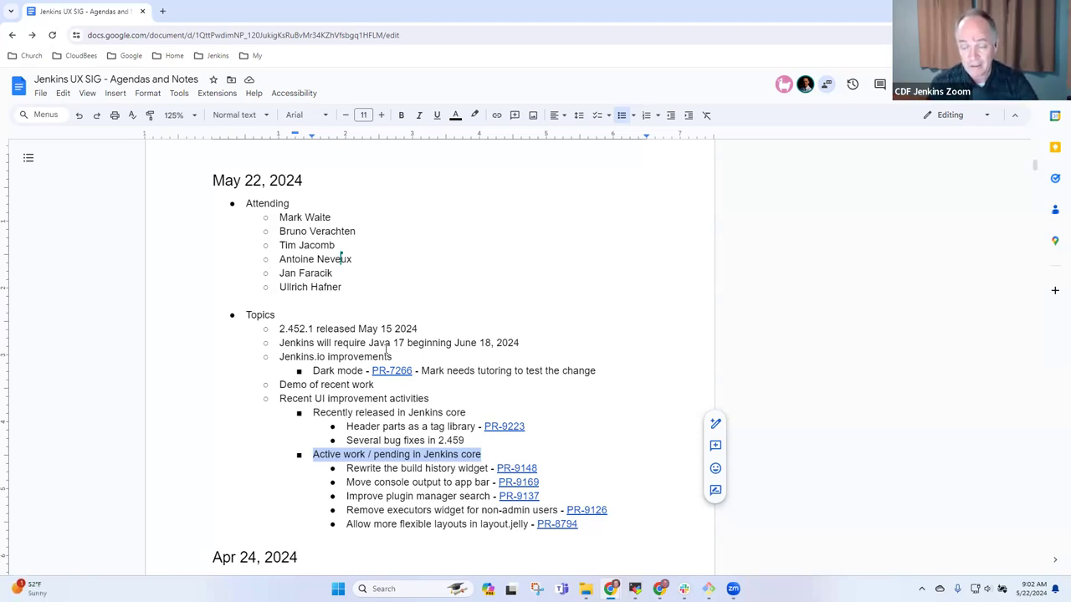
key(Up)
key(Up)
key(Up)
key(Up)
key(Up)
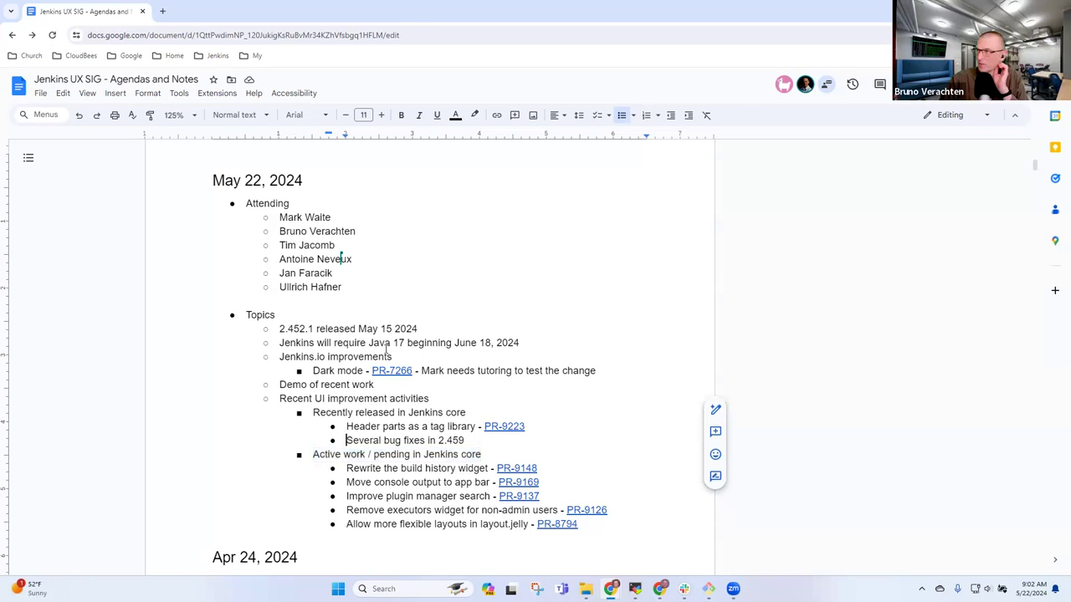
key(Up)
key(Up)
key(Up)
key(Up)
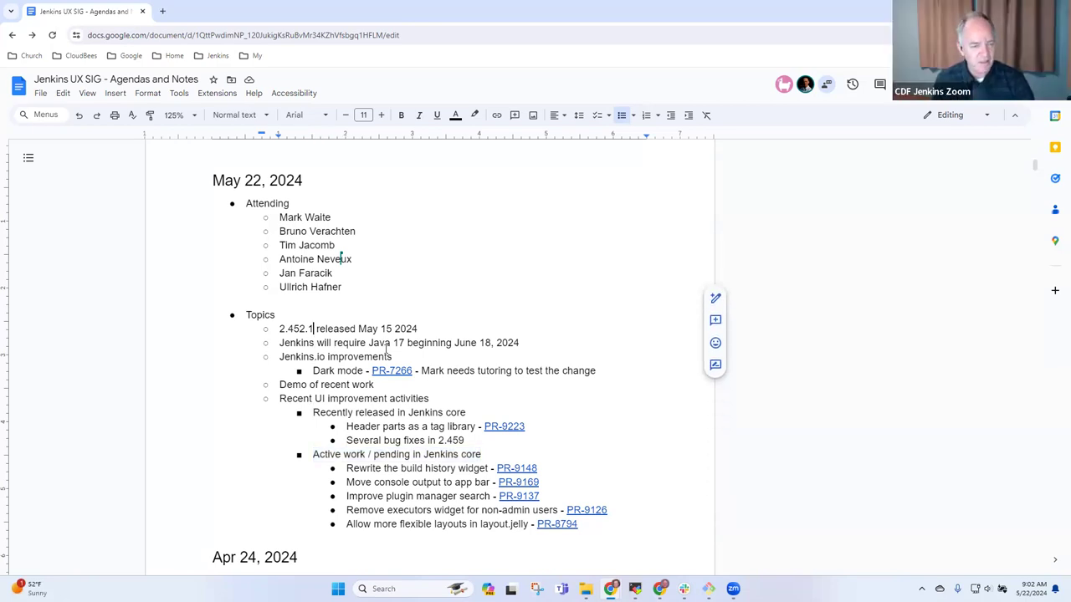
key(shift+End)
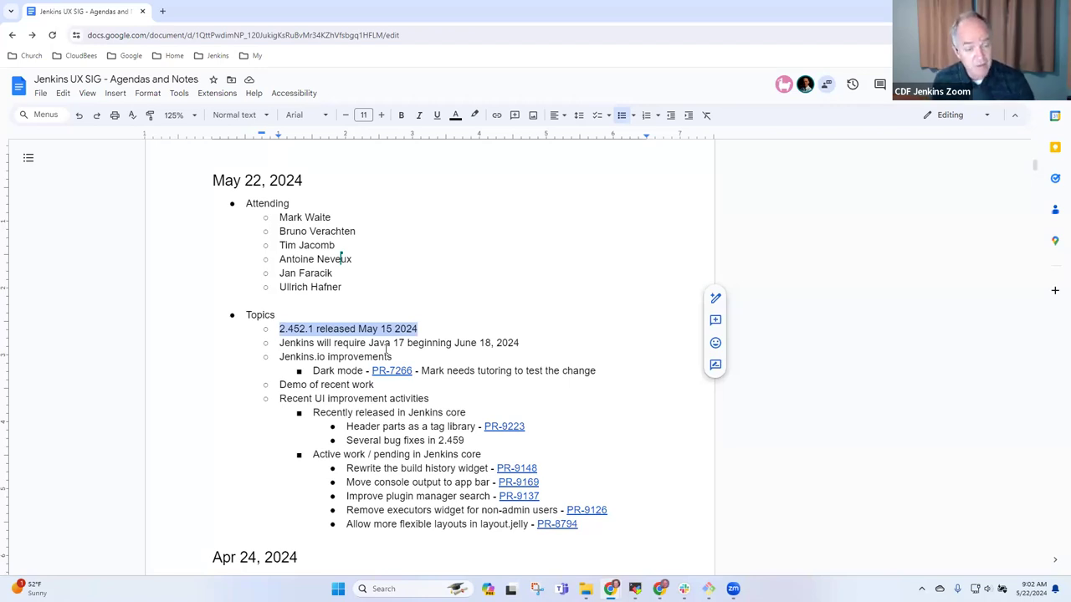
key(Down)
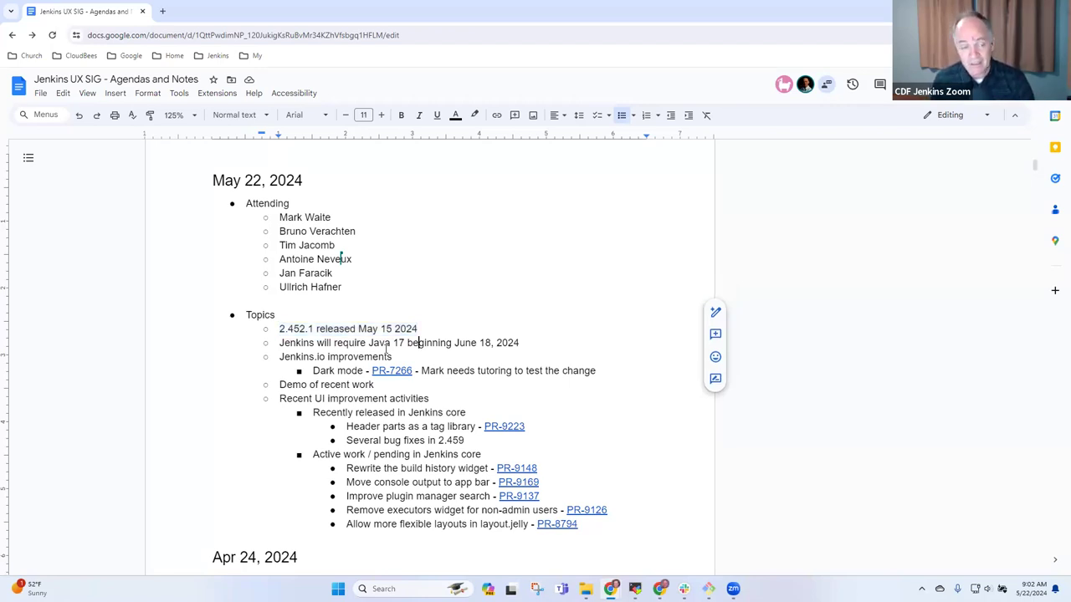
key(Home)
key(shift+End)
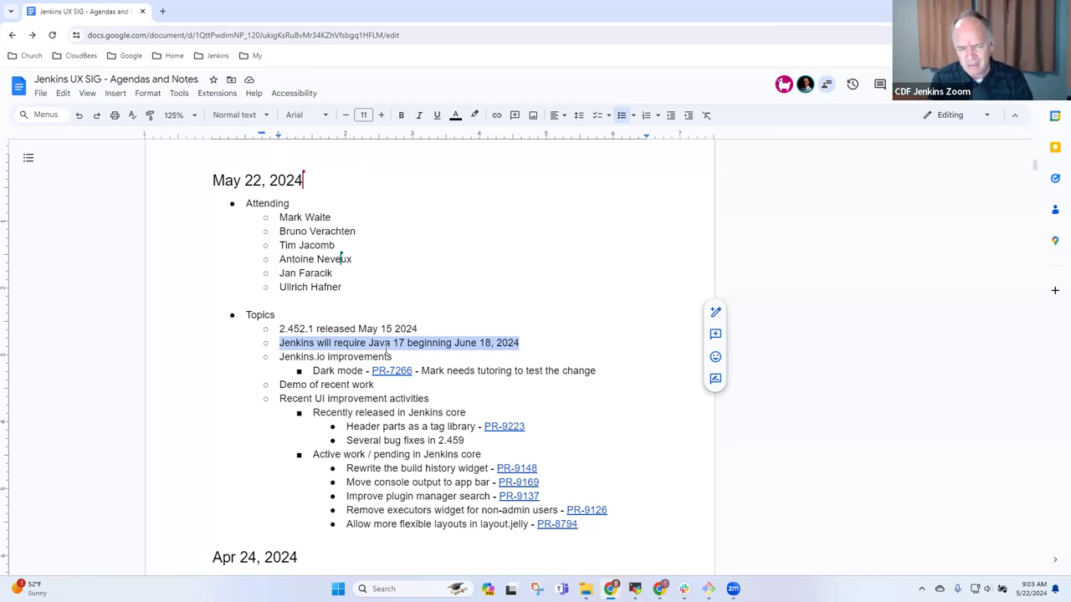
- Start an indented sub-bullet under the Java 17 topic and check its June 18, 2024 date
key(End)
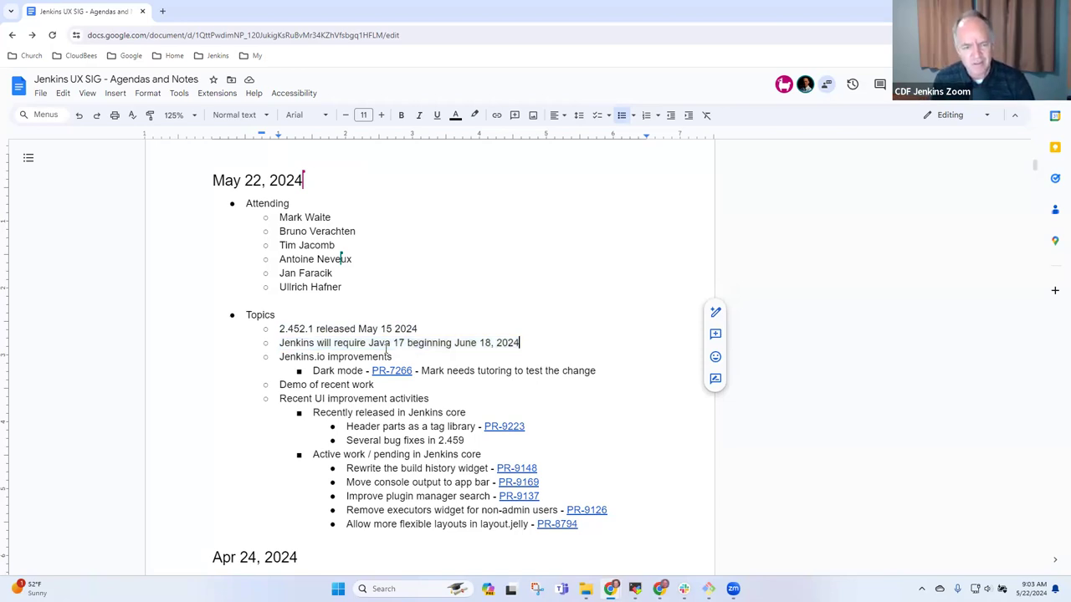
key(Return)
key(Tab)
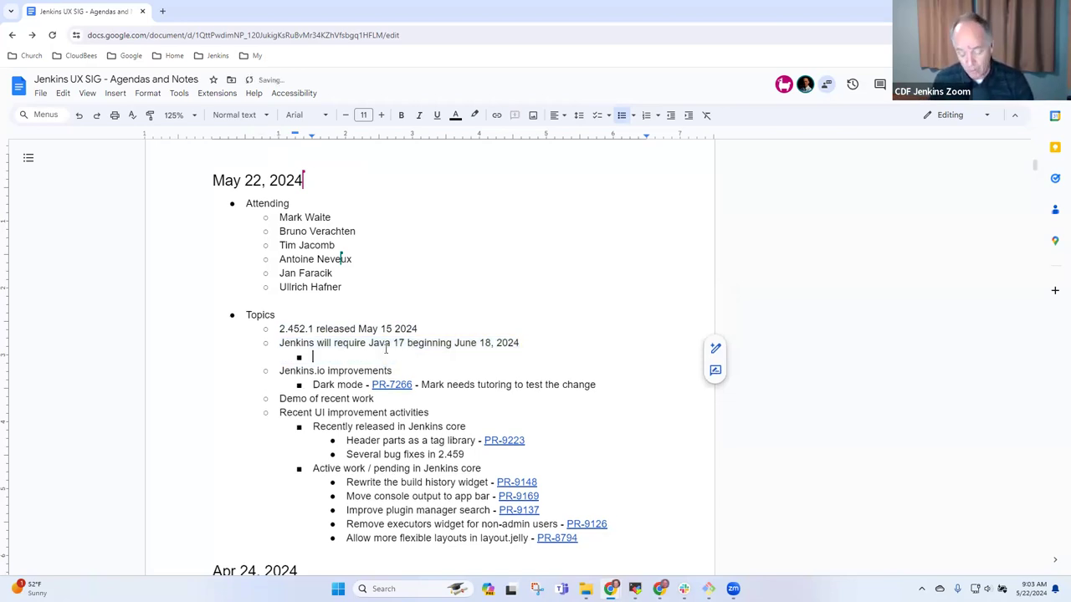
text(Jun)
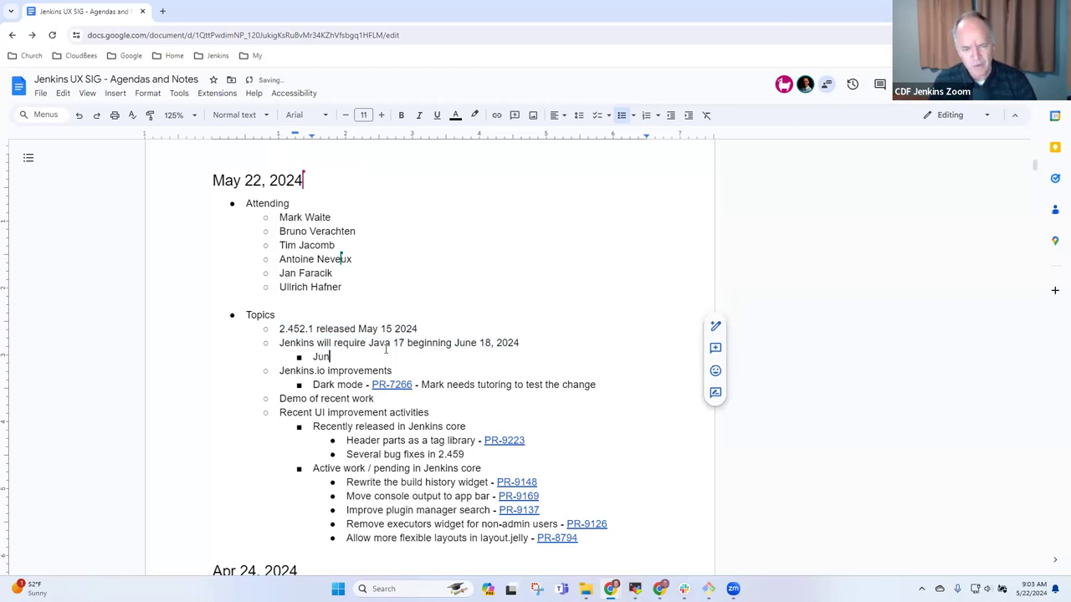
key(BackSpace)
key(BackSpace)
key(BackSpace)
key(Up)
key(End)
key(ctrl+shift+Left)
key(ctrl+shift+Left)
key(ctrl+shift+Left)
key(ctrl+shift+Left)
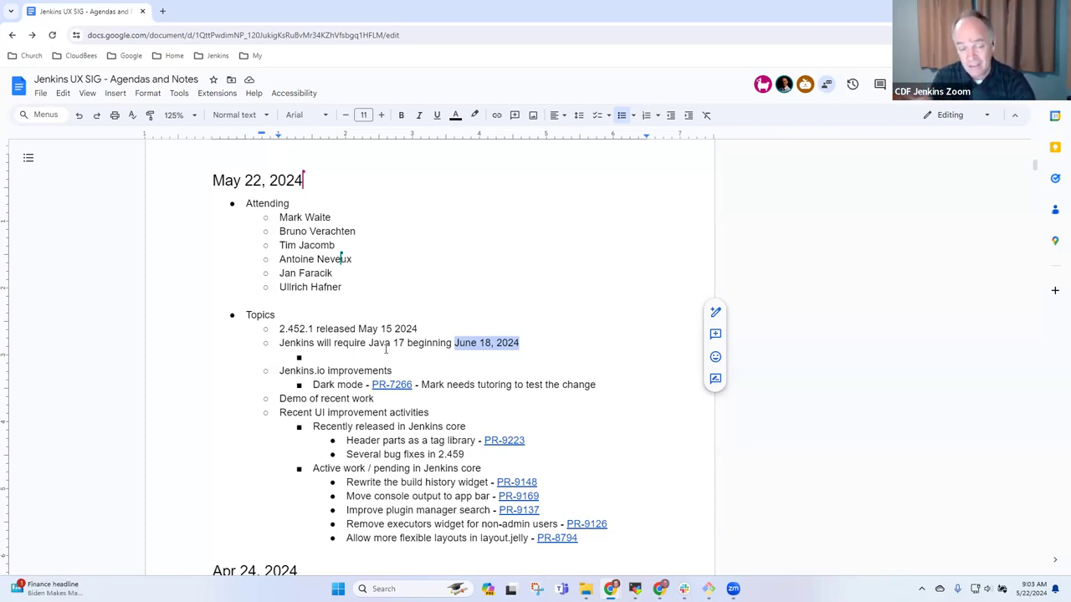
key(Left)
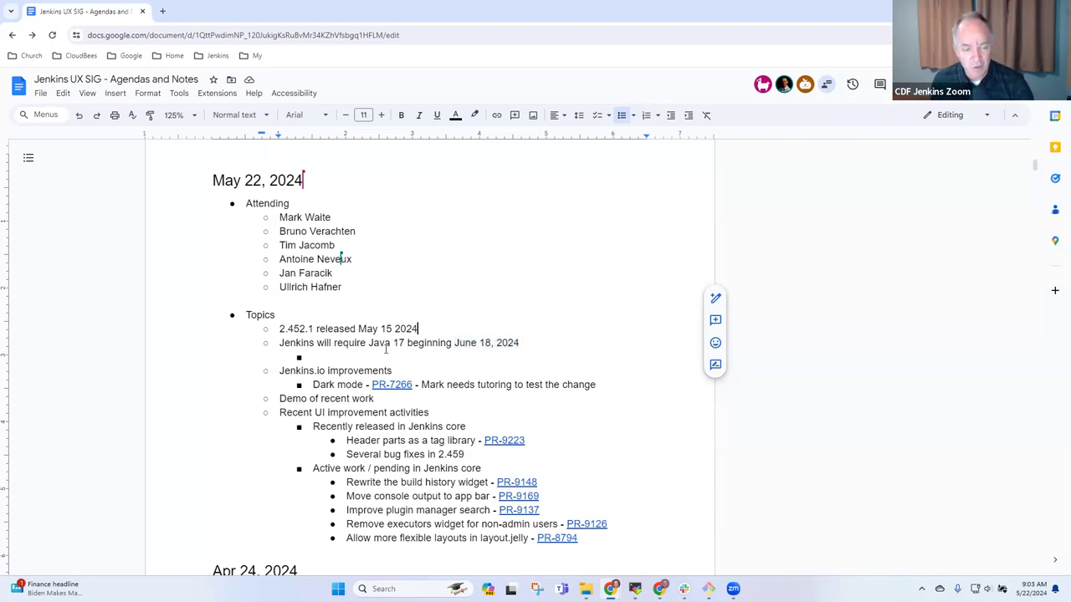
key(shift+End)
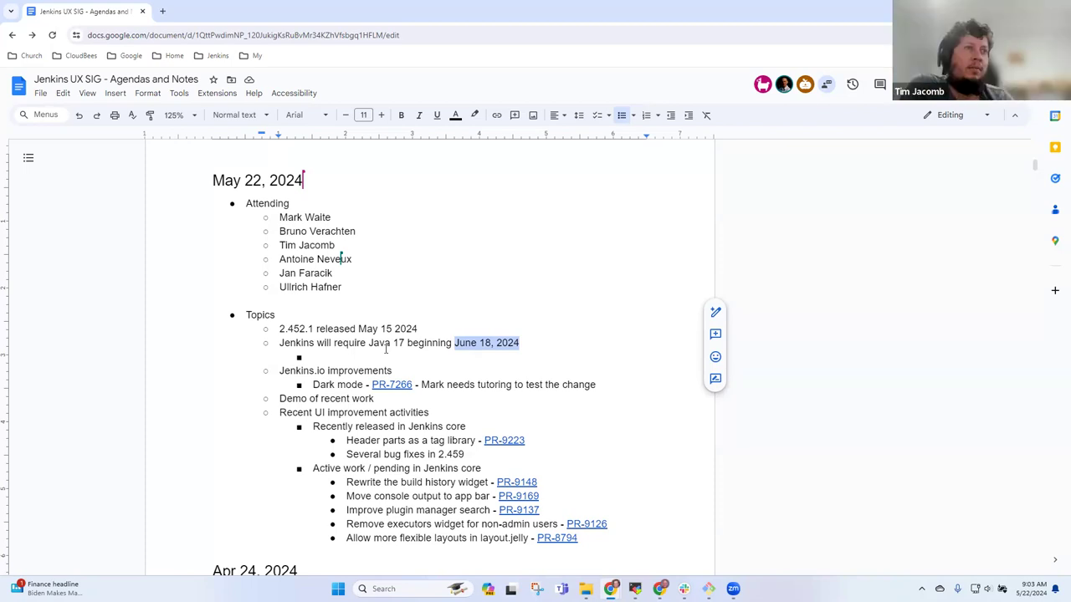
- Type 'See the mailing list for the discussion of the effort' in the sub-bullet
click(385, 349)
text(See the mailing)
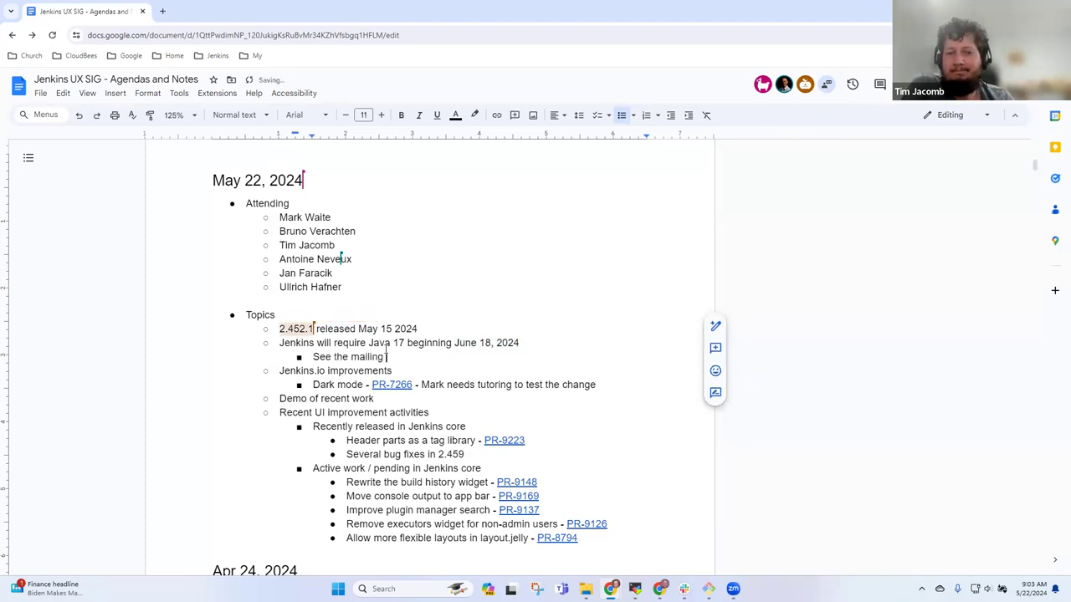
text( list )
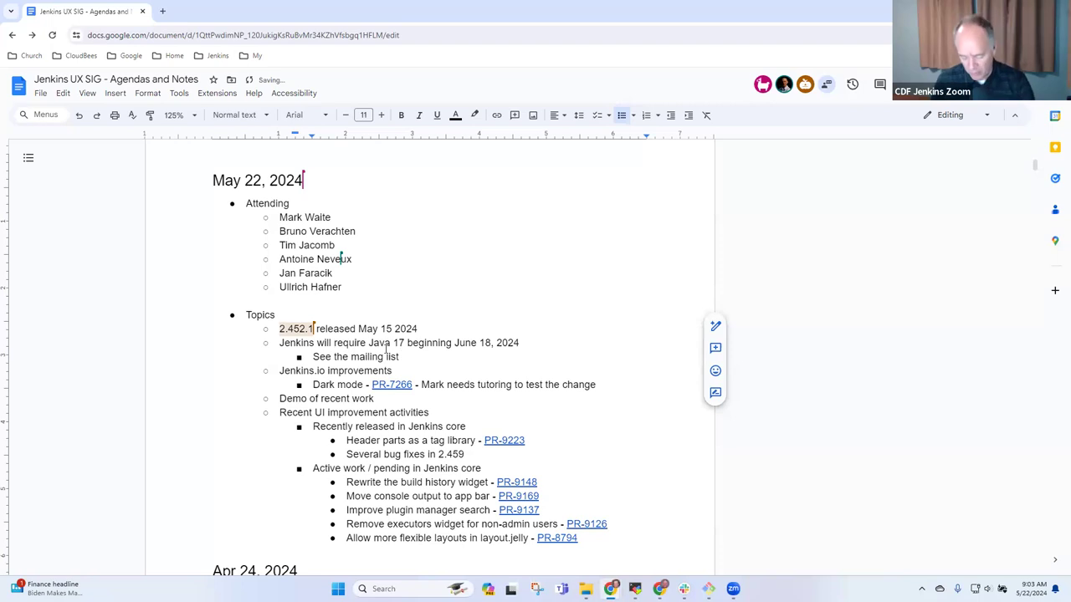
text(for the discussion of the effort)
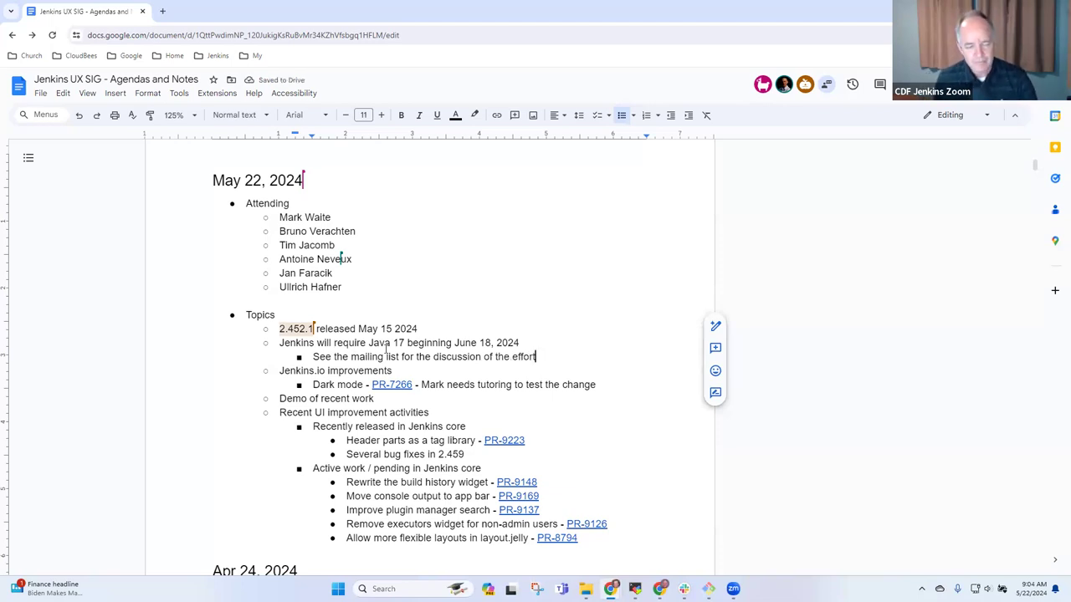
key(Down)
key(Home)
key(shift+End)
key(Down)
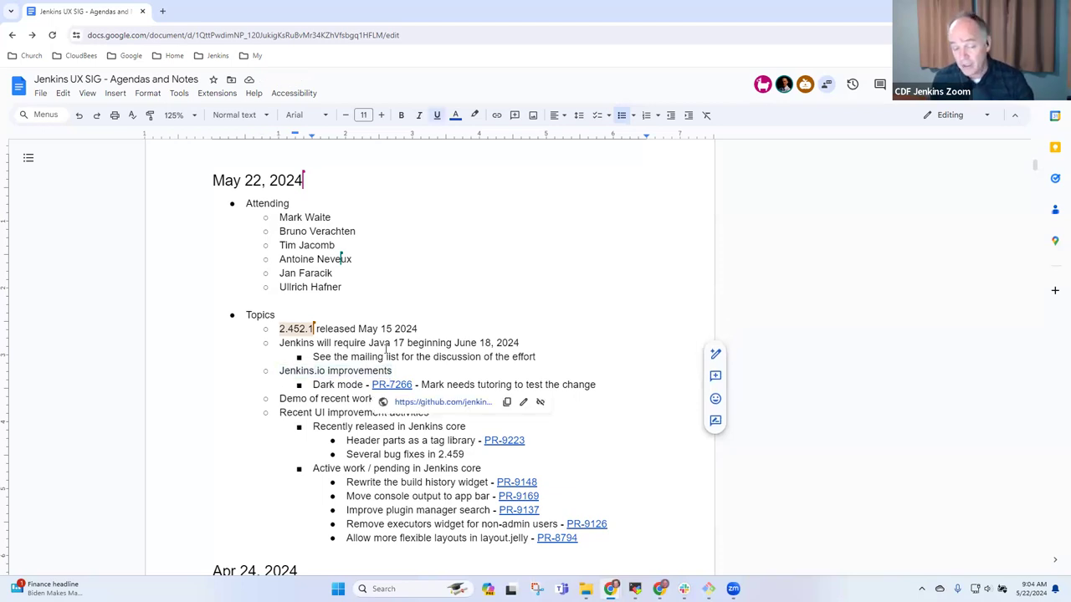
- Insert another attendee's full name after the fourth name in the Attending list
key(Up)
key(Home)
key(shift+End)
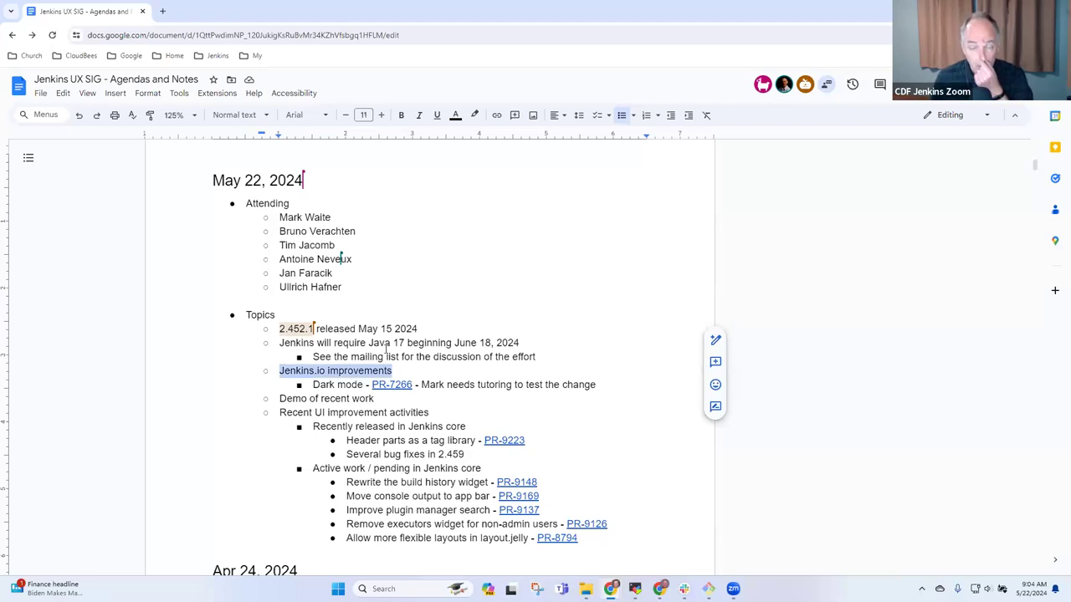
key(Up)
key(Up)
key(Up)
key(Up)
key(Up)
key(Up)
key(Up)
key(Up)
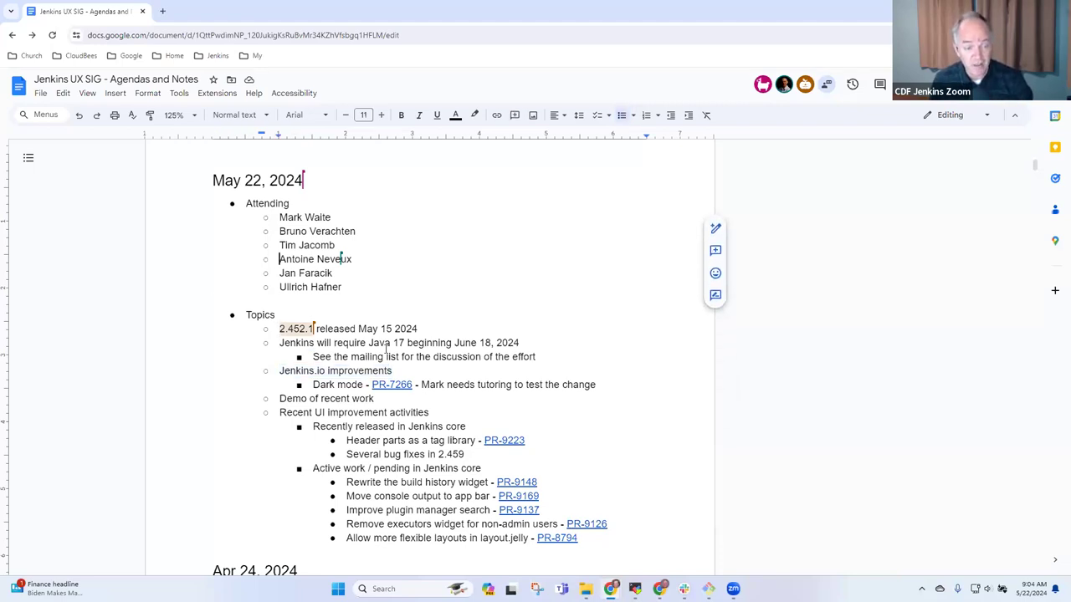
key(Return)
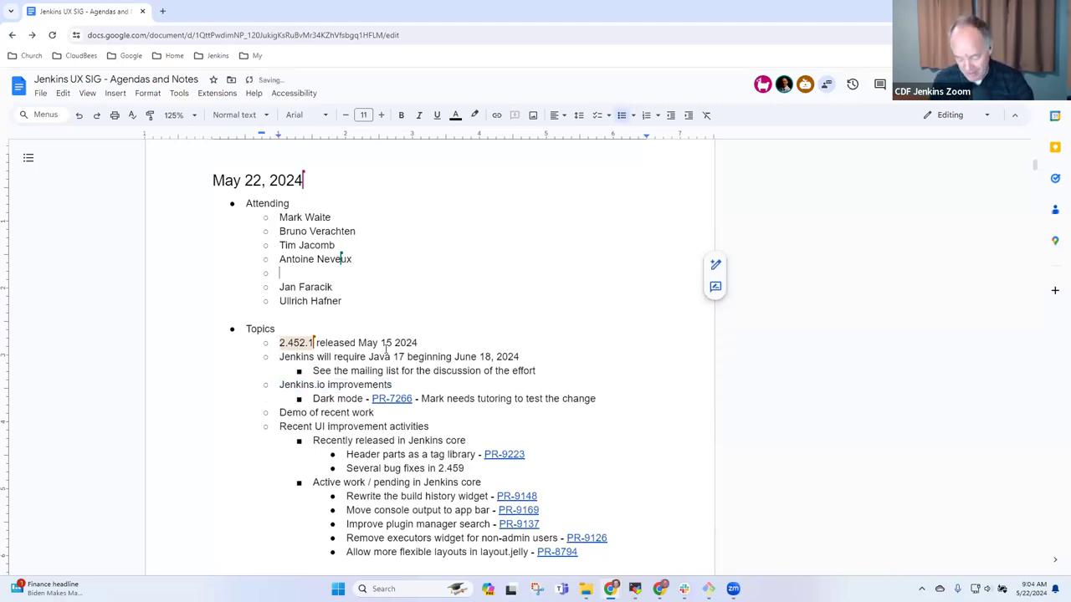
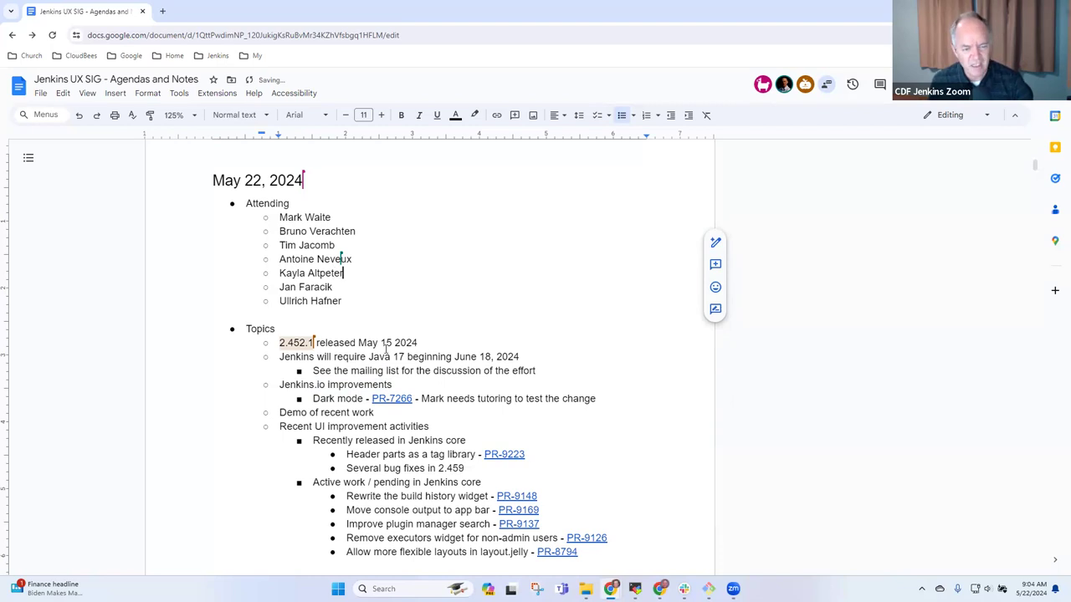
key(Down)
key(Down)
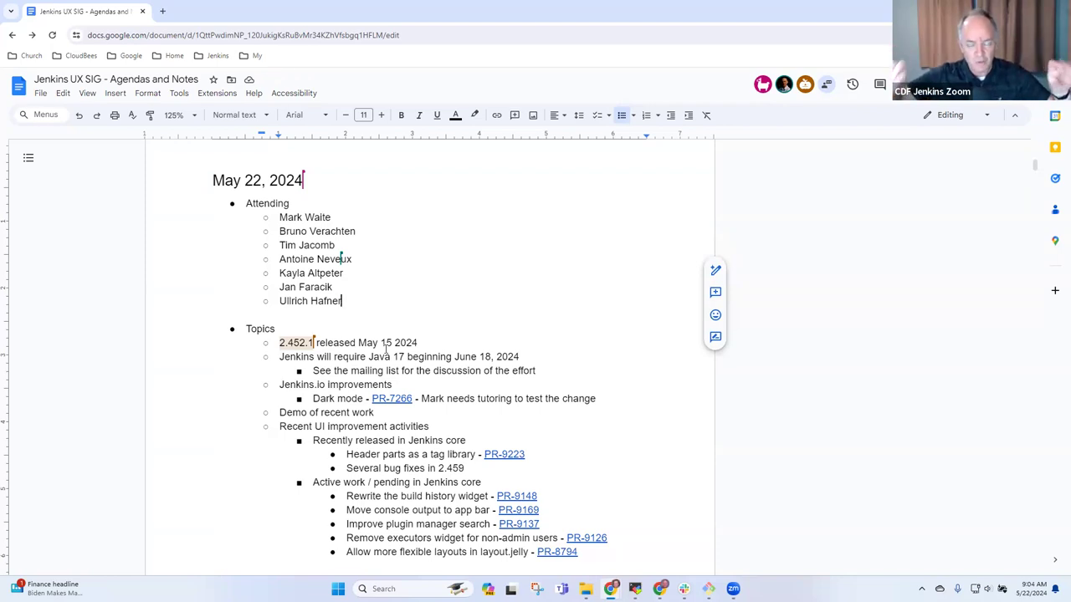
key(Down)
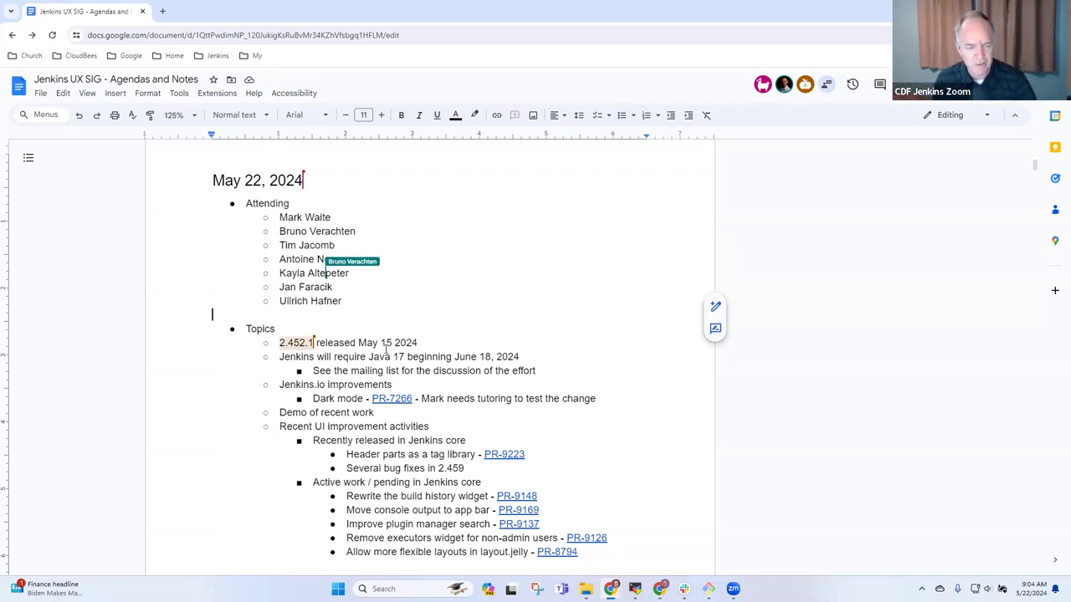
key(Down)
key(Down)
key(Down)
key(Down)
key(Down)
key(Down)
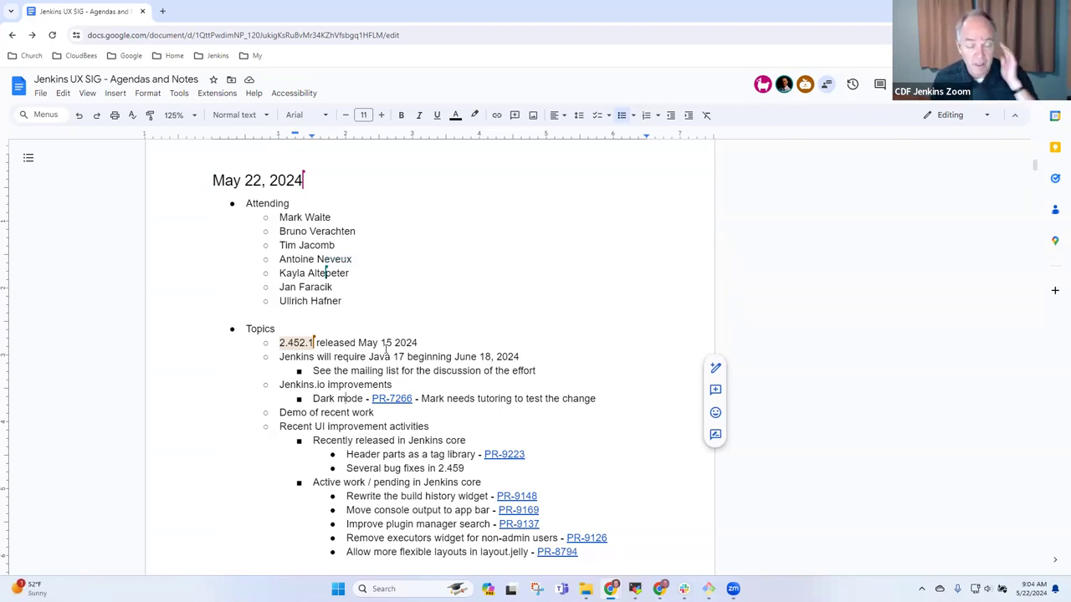
- Nest a 'More changes needed' note under the Dark mode PR-7266 topic
key(End)
key(Return)
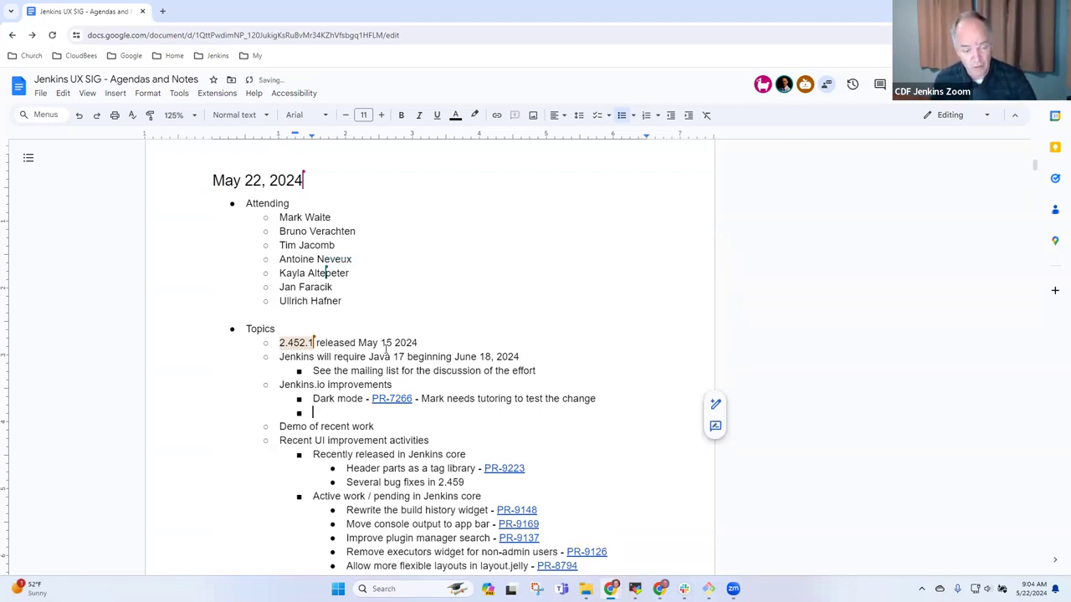
key(Tab)
text(More change)
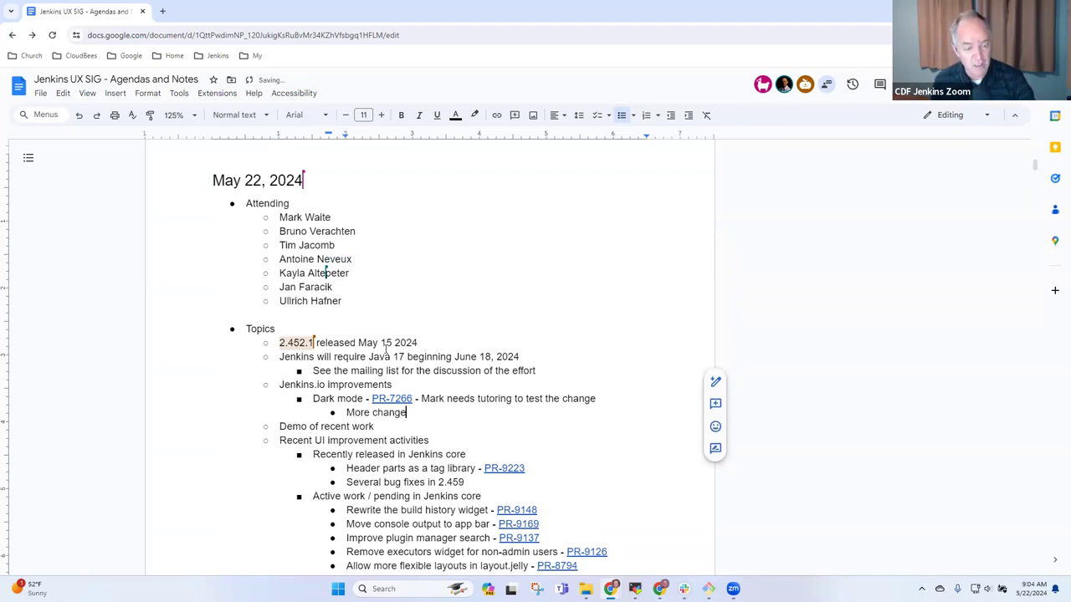
text(s needed,)
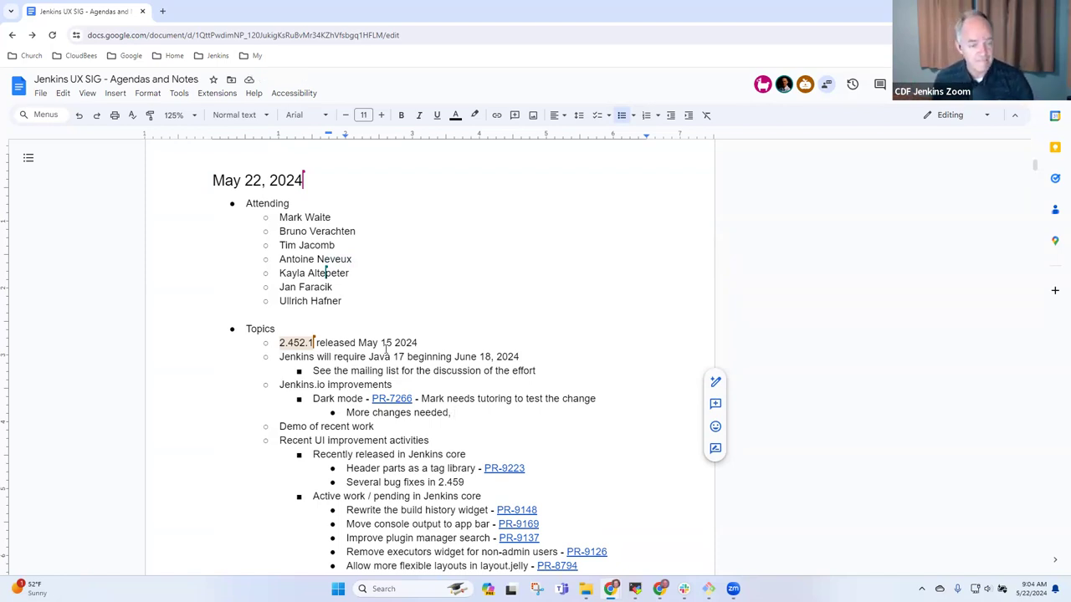
key(Up)
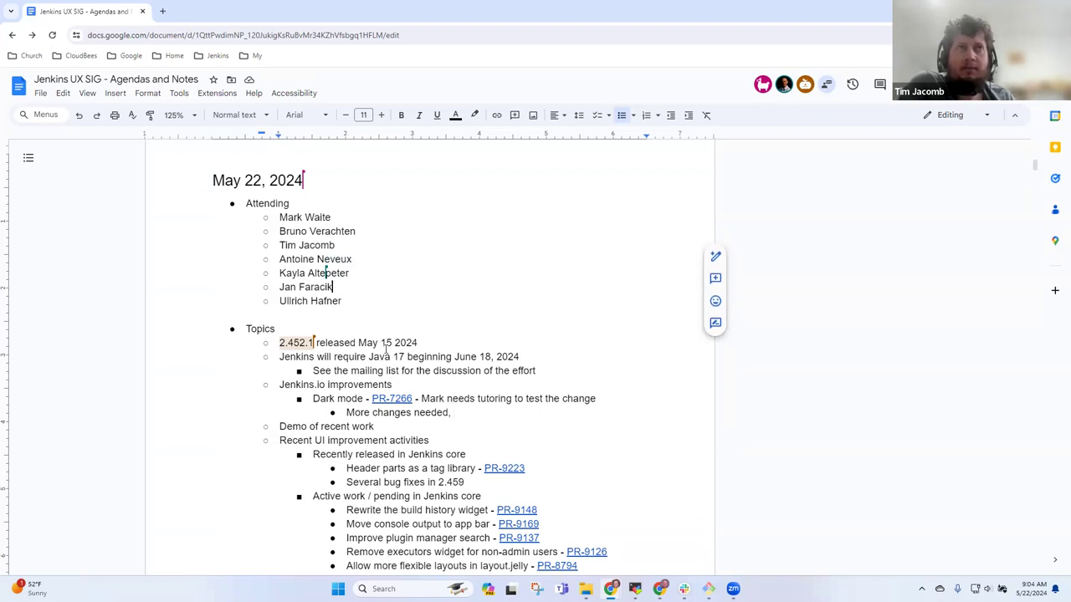
key(Down)
key(Down)
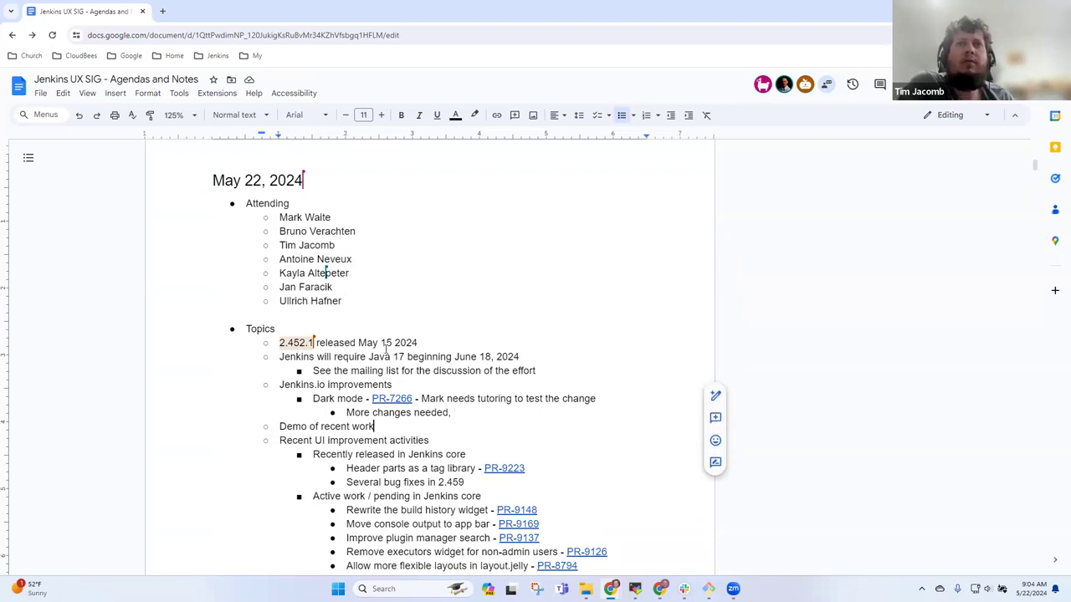
text(- skipped)
key(Up)
key(Up)
key(shift+End)
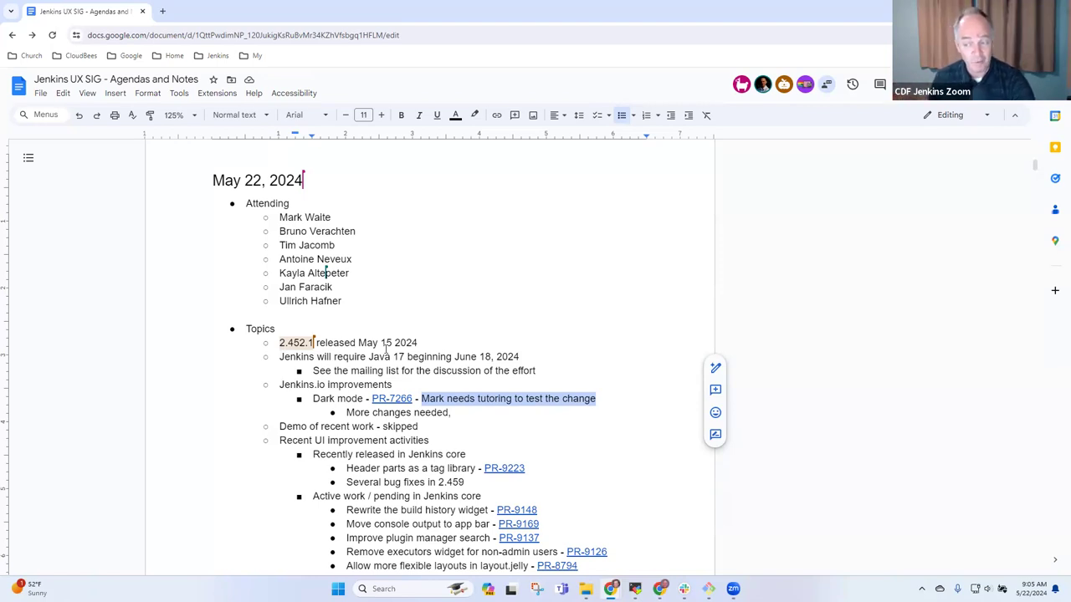
key(Down)
key(BackSpace)
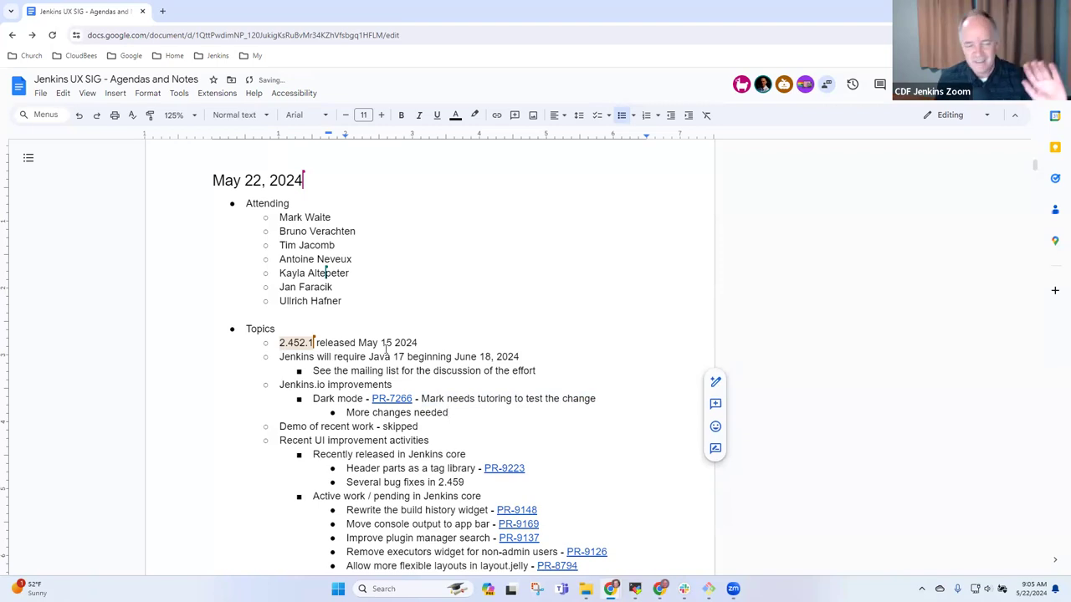
- Delete the whole Demo of recent work topic line
key(Down)
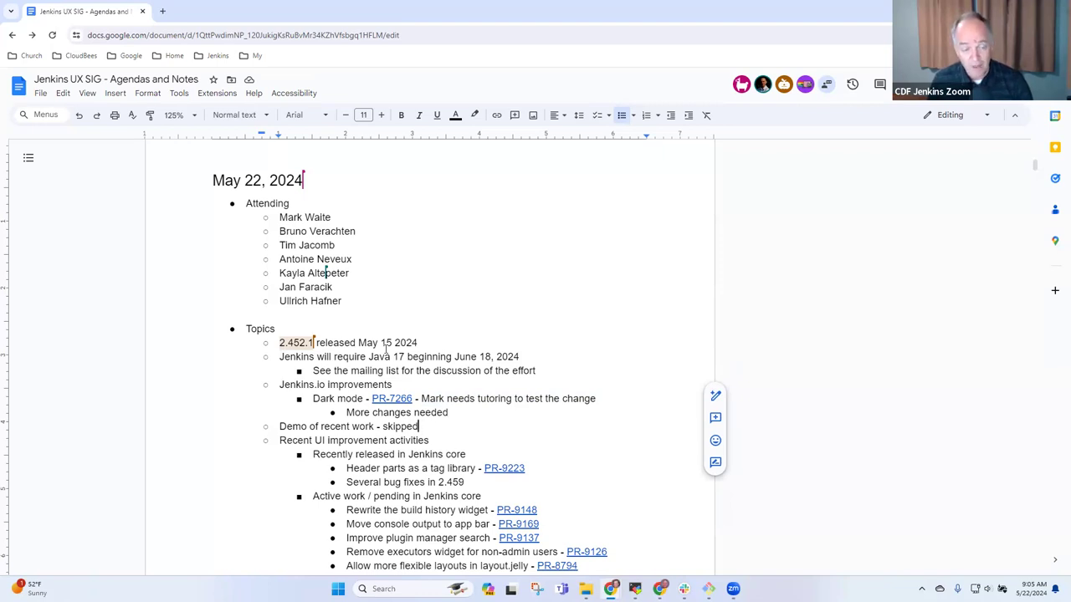
key(Home)
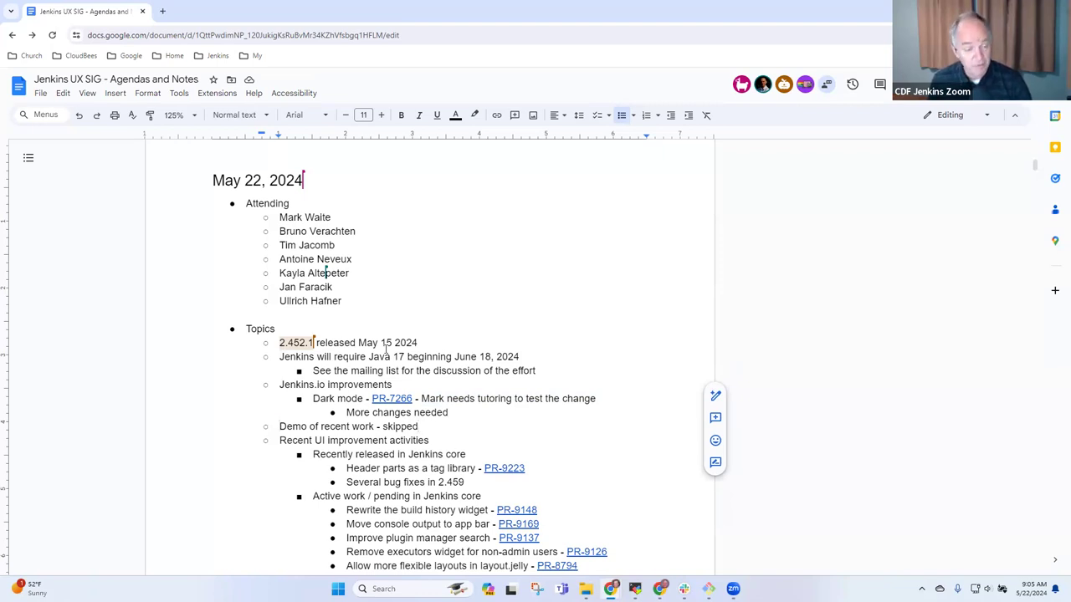
key(shift+End)
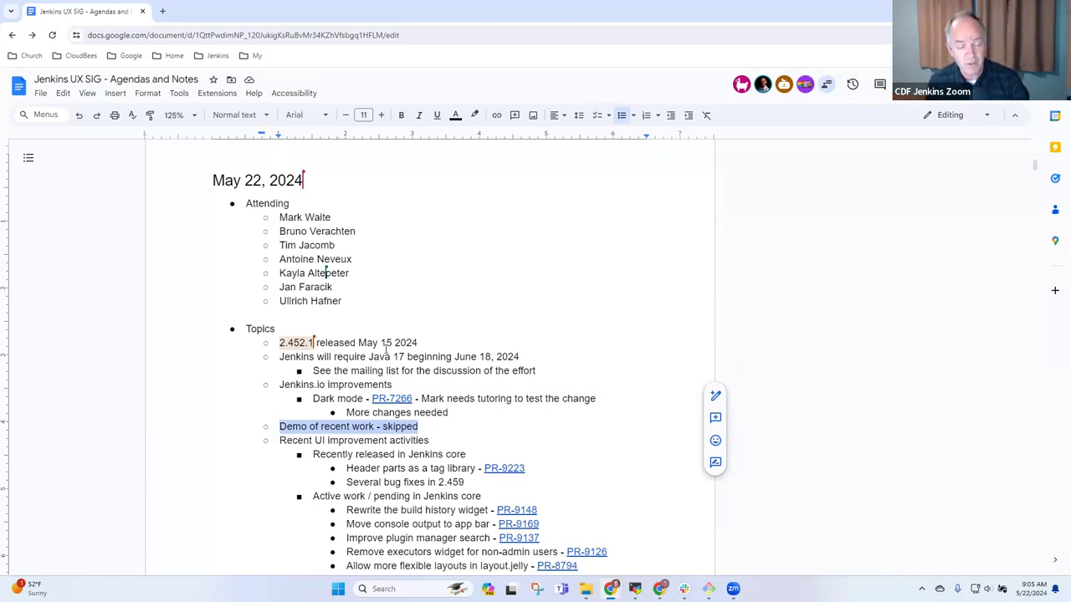
key(Delete)
key(Delete)
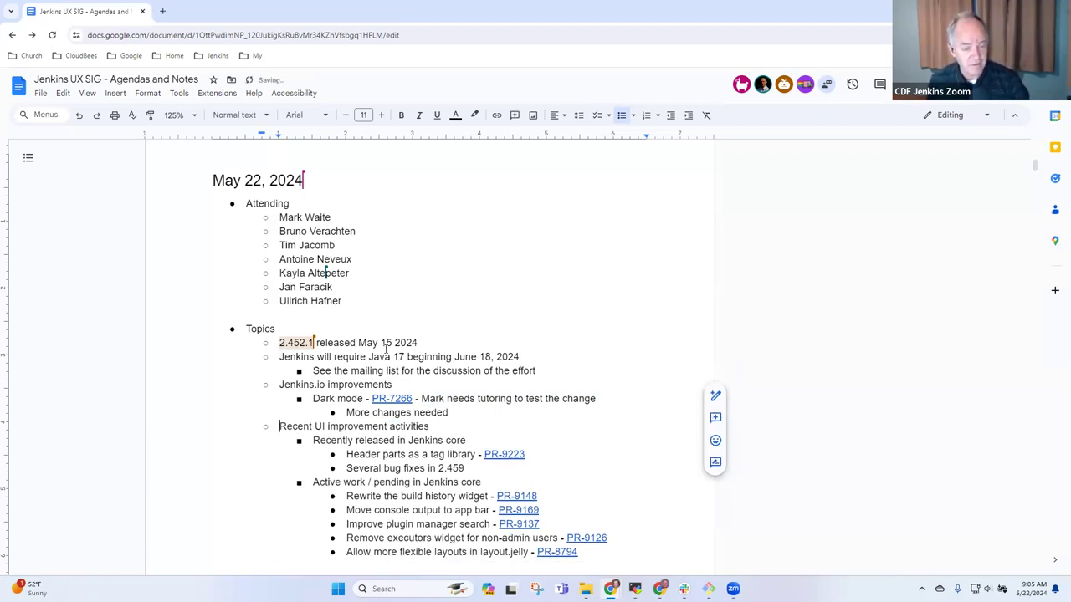
scroll(387, 350, down, 3)
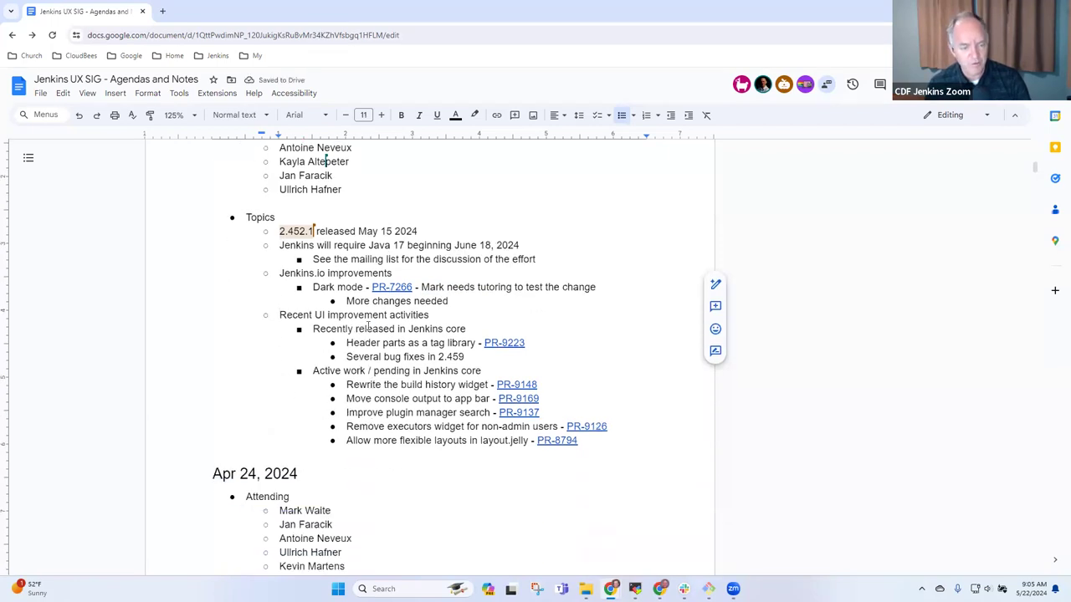
click(381, 349)
key(Home)
key(ctrl+shift+Right)
key(ctrl+shift+Right)
key(ctrl+shift+Right)
key(ctrl+shift+Right)
key(ctrl+shift+Right)
key(ctrl+shift+Right)
key(shift+Left)
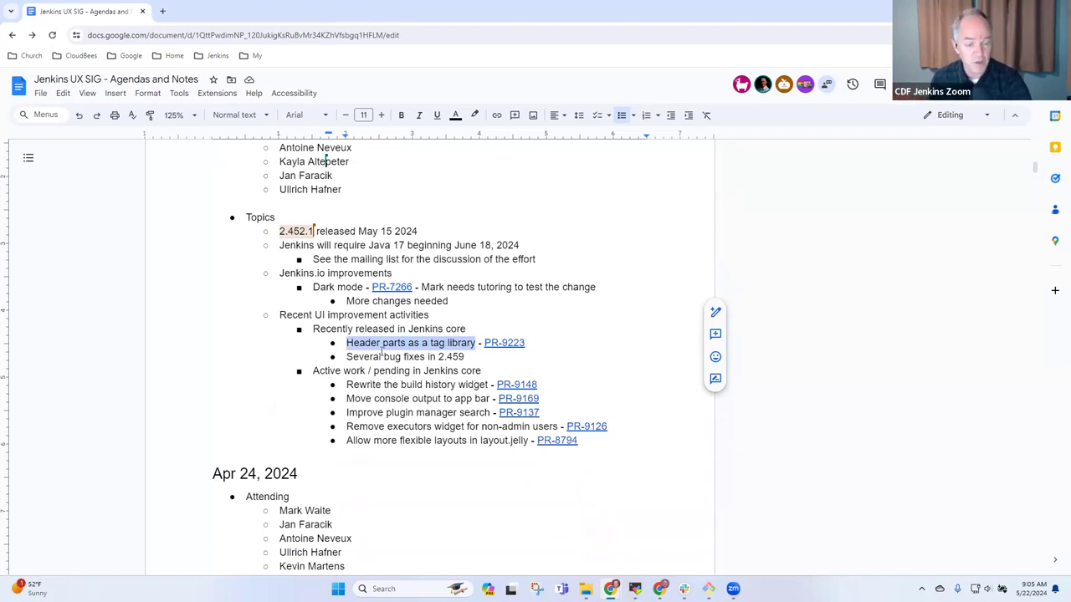
key(Down)
key(Home)
key(shift+End)
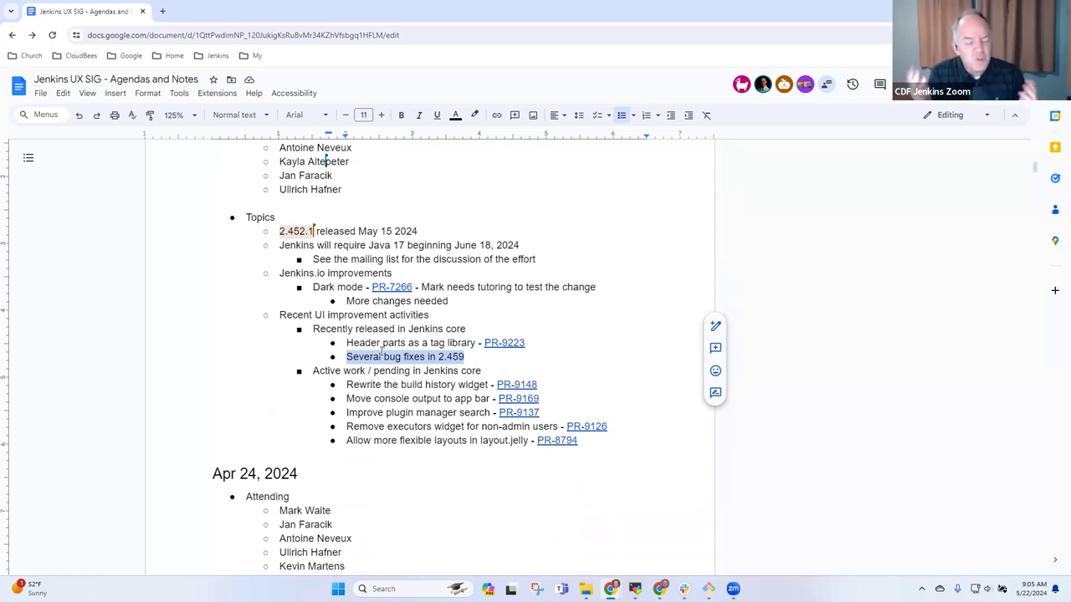
key(Down)
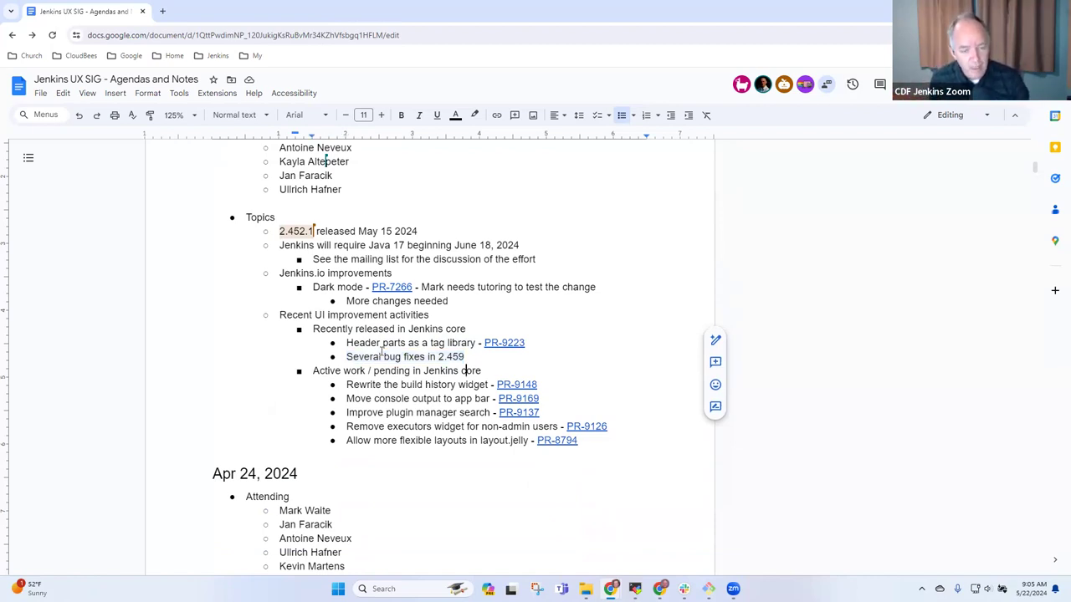
key(Home)
key(shift+End)
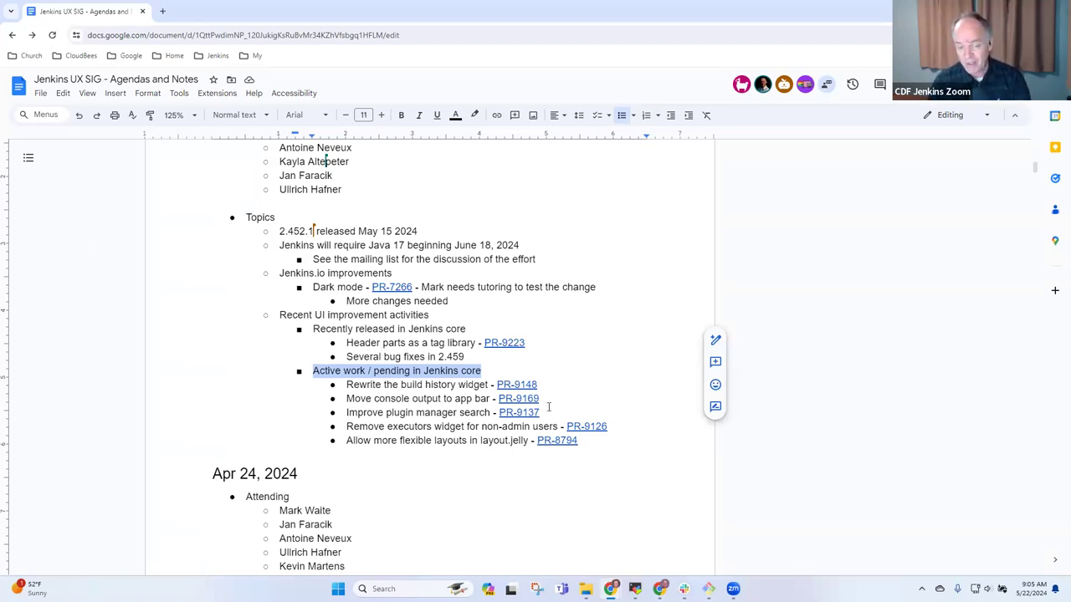
click(517, 384)
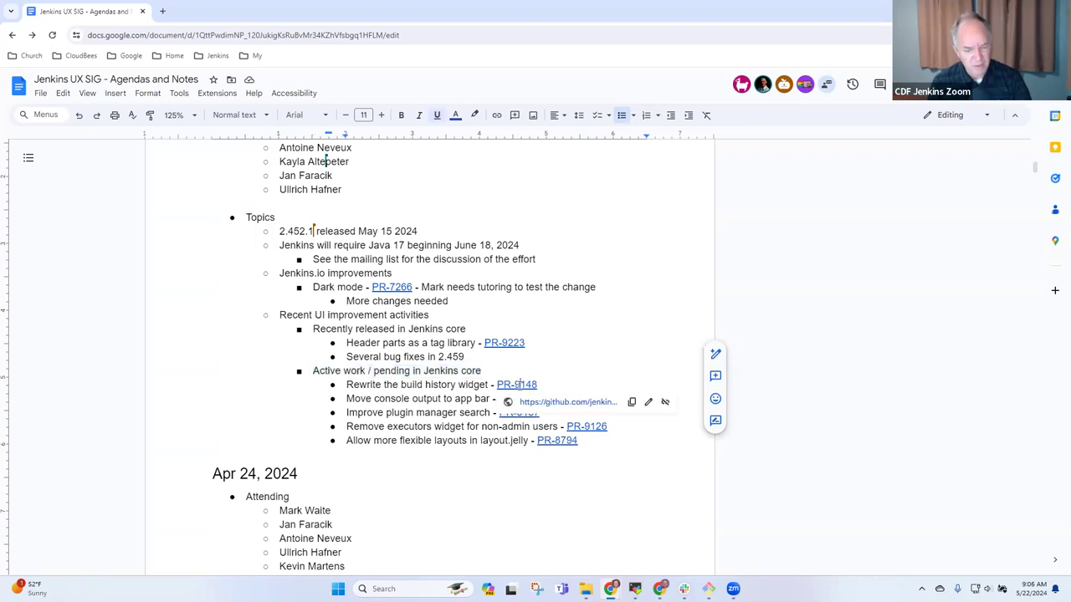
click(434, 384)
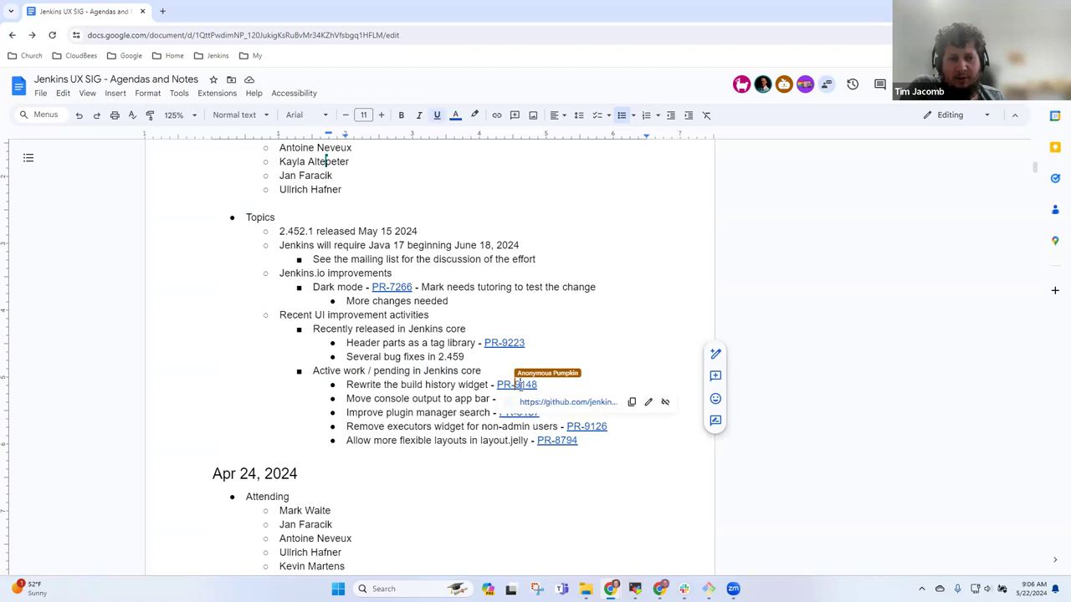
click(553, 401)
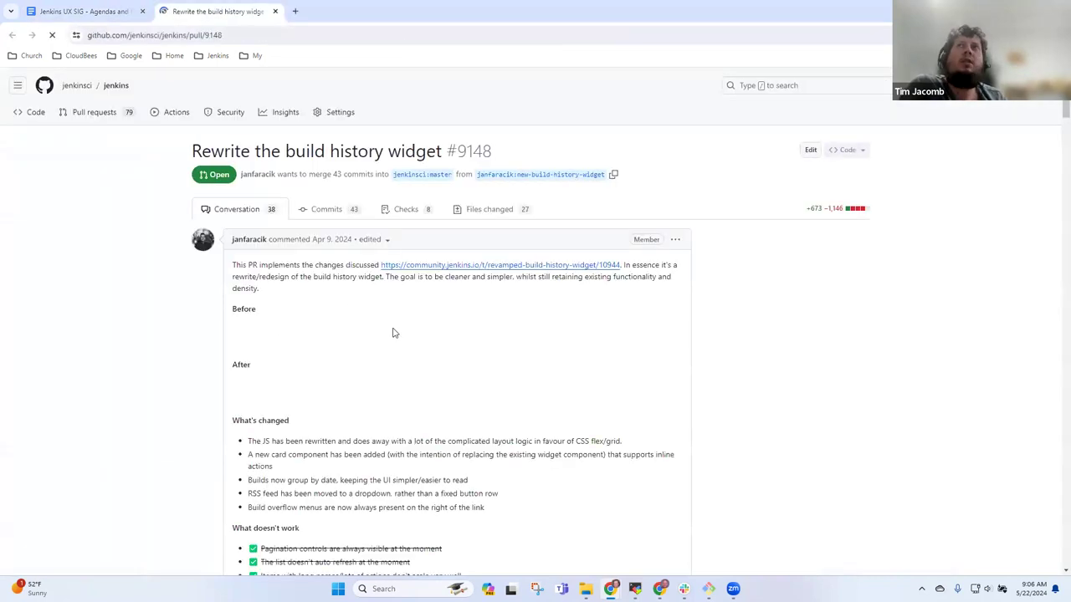
scroll(485, 316, down, 2)
scroll(497, 317, down, 1)
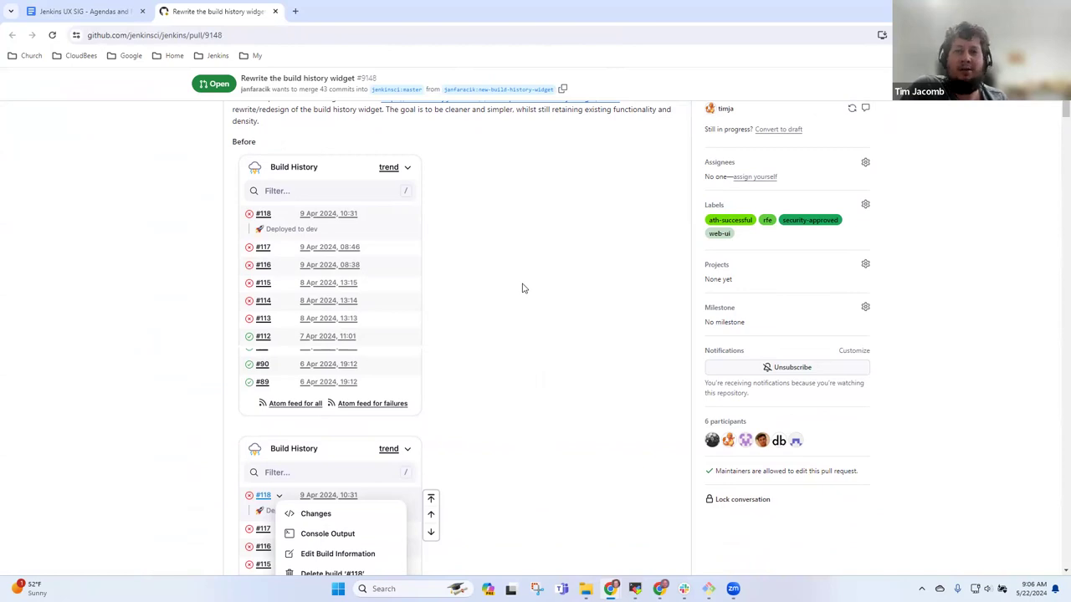
scroll(522, 288, down, 2)
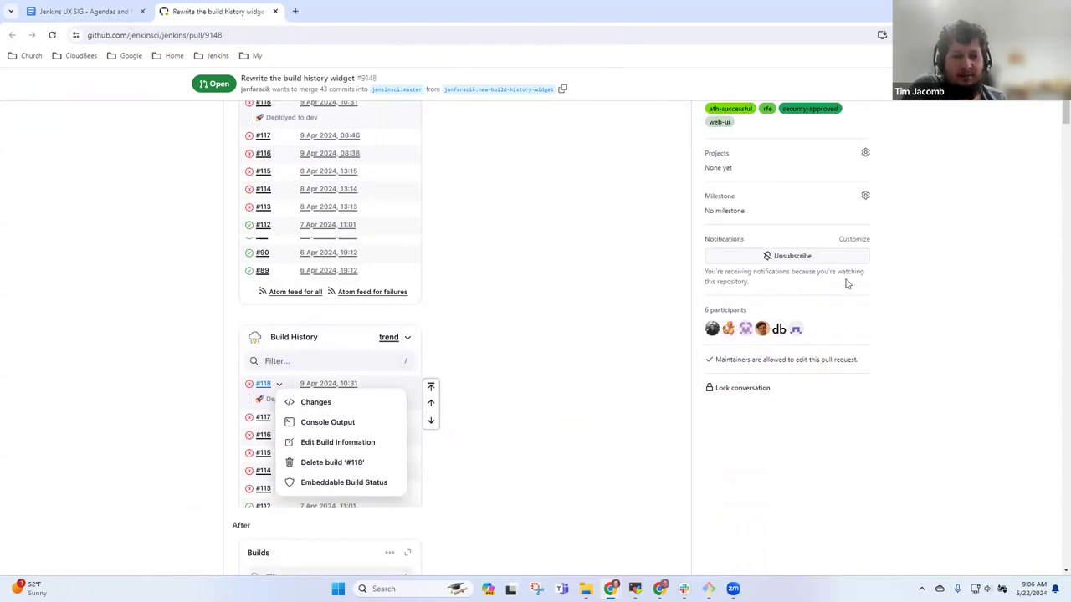
scroll(561, 272, up, 2)
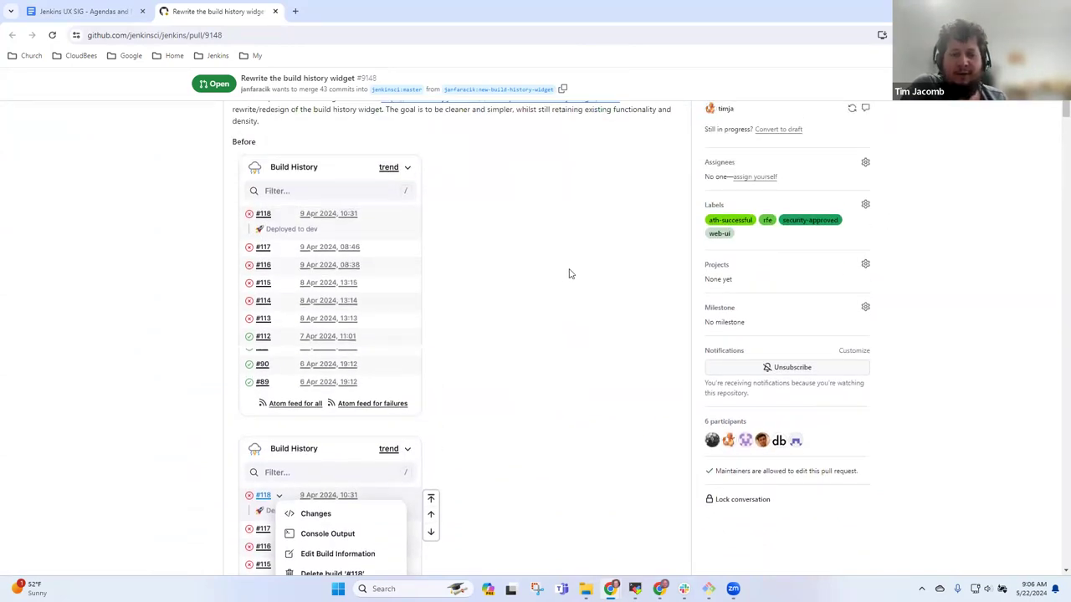
scroll(571, 275, down, 5)
scroll(575, 274, down, 3)
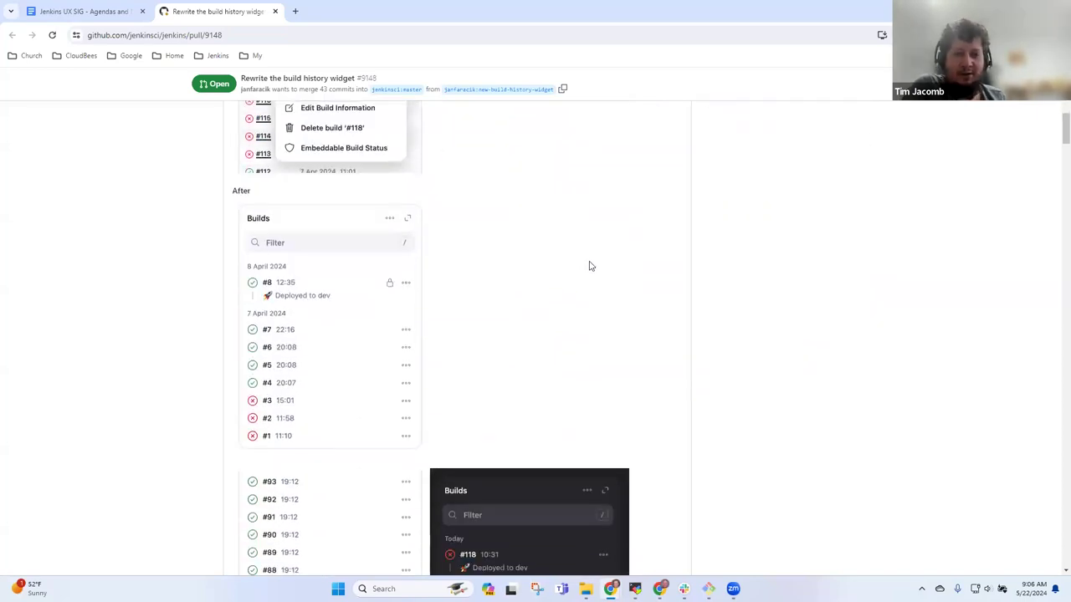
scroll(590, 270, down, 3)
scroll(594, 268, up, 4)
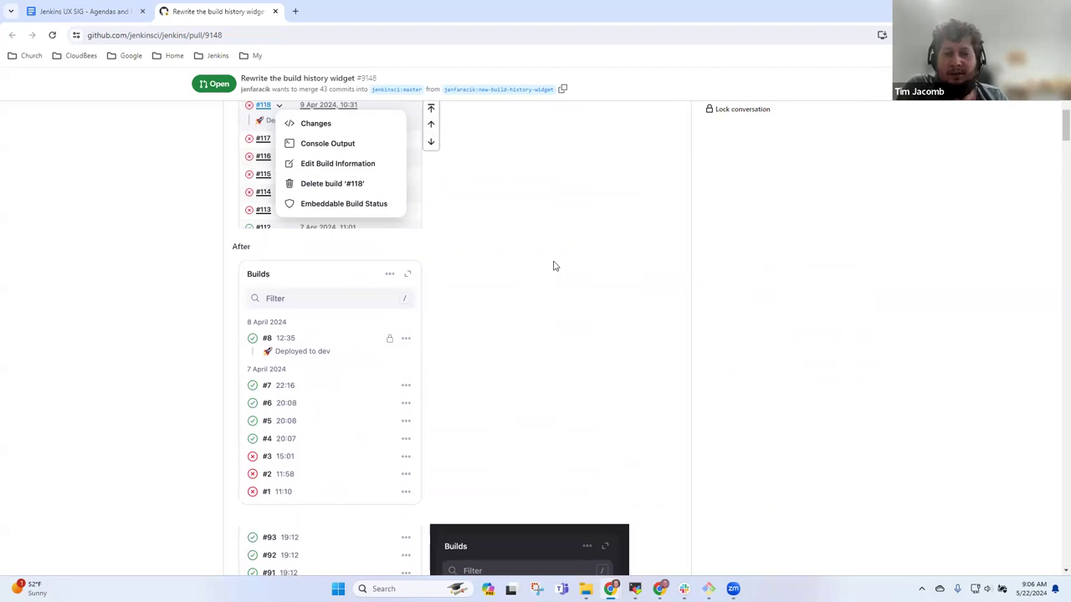
scroll(555, 268, up, 7)
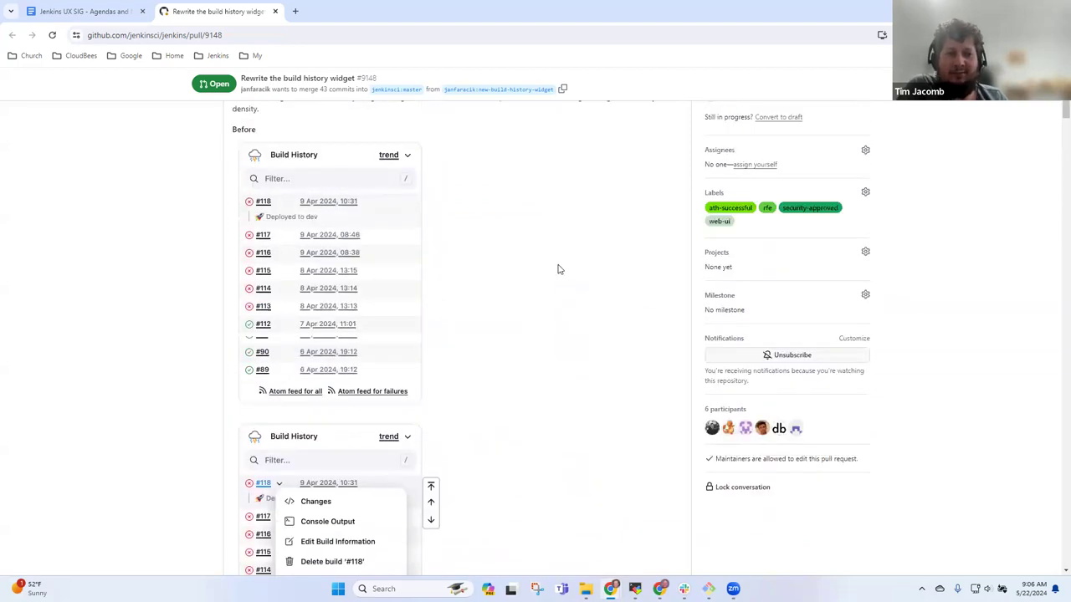
scroll(566, 270, down, 8)
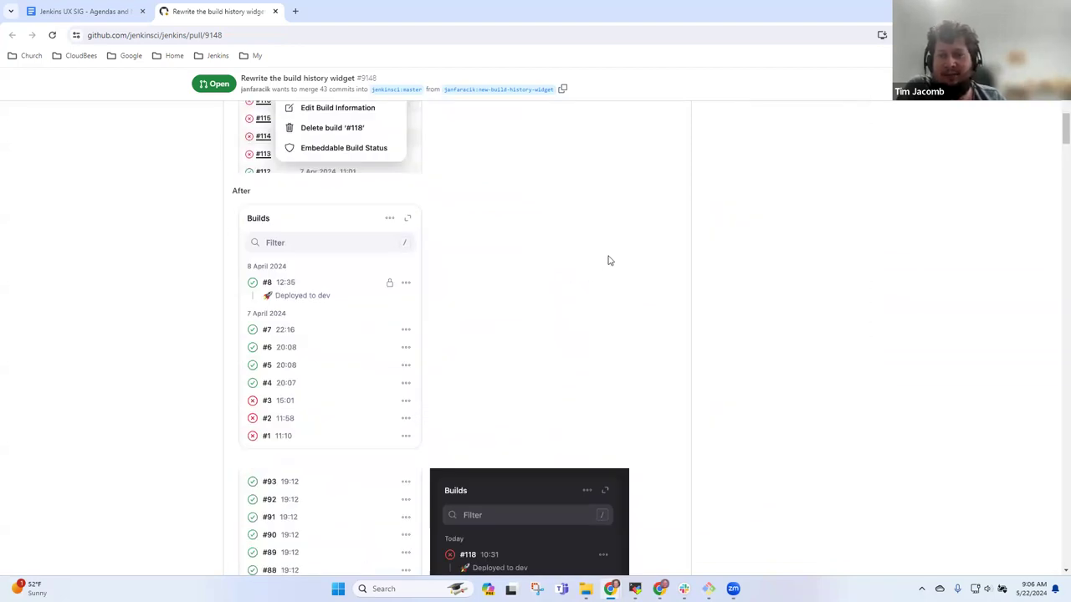
scroll(607, 280, up, 7)
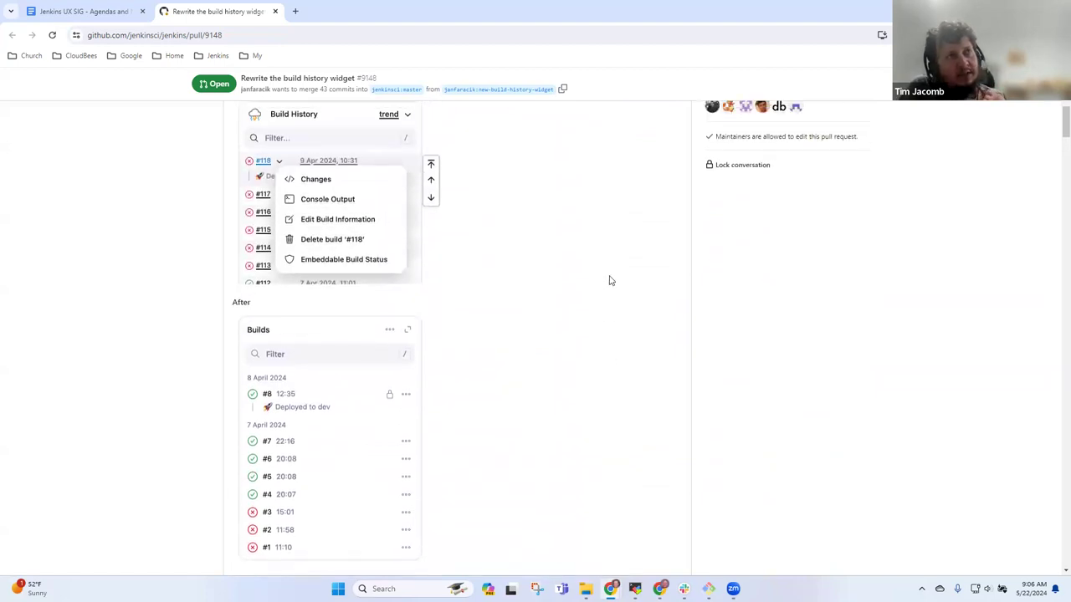
scroll(609, 280, up, 3)
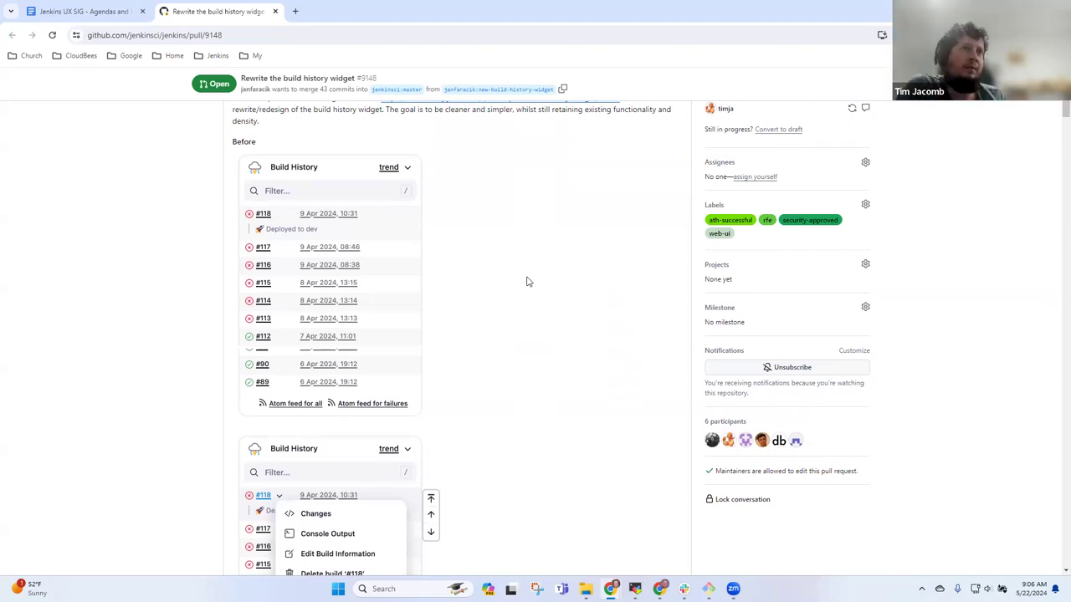
scroll(528, 282, down, 4)
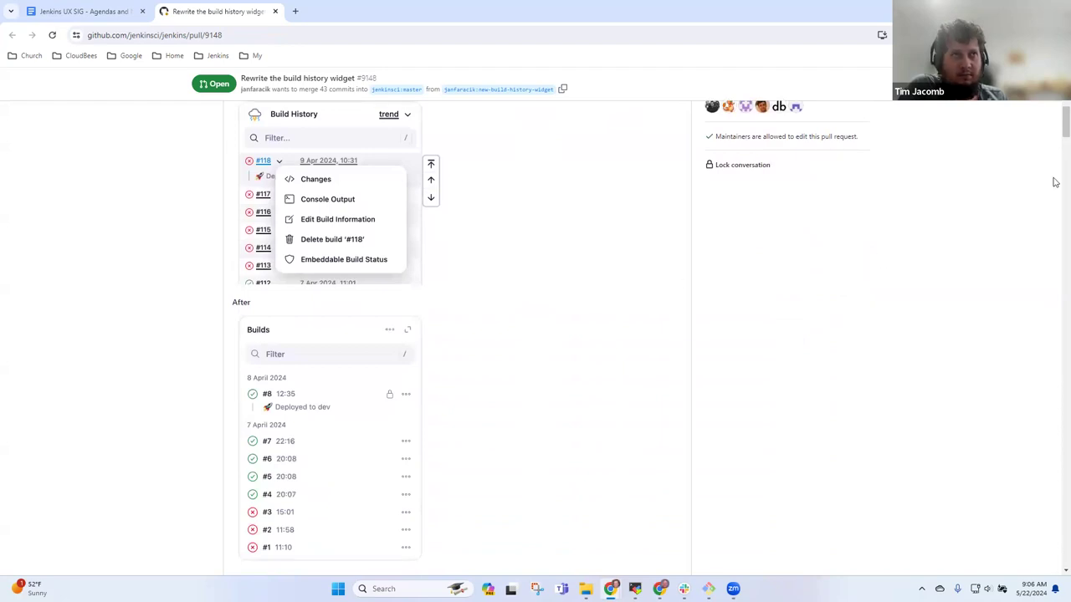
scroll(594, 293, down, 1)
scroll(600, 298, up, 2)
scroll(602, 297, down, 4)
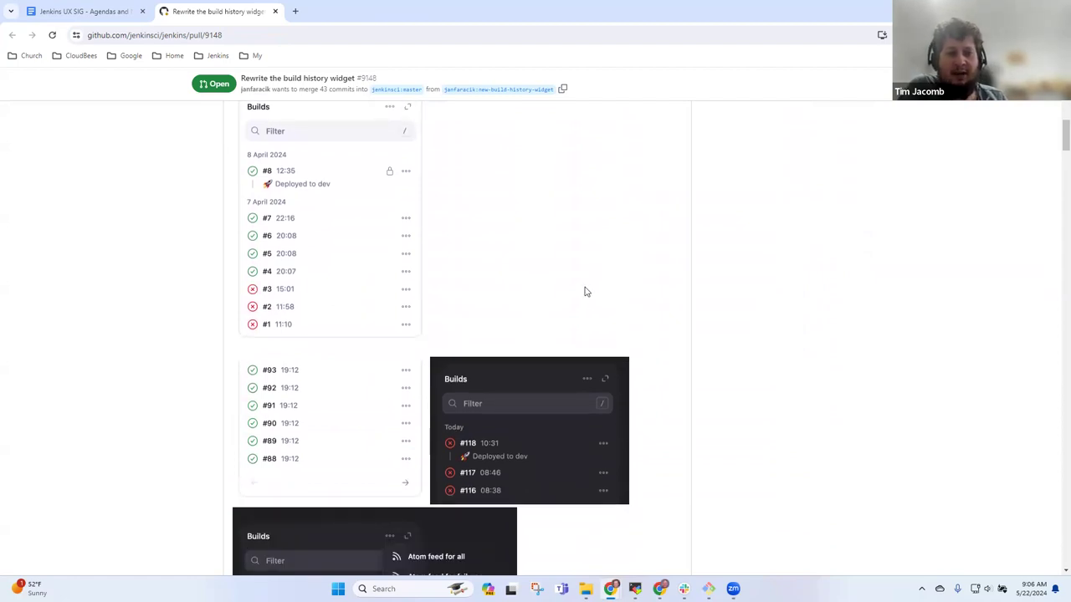
scroll(586, 293, down, 2)
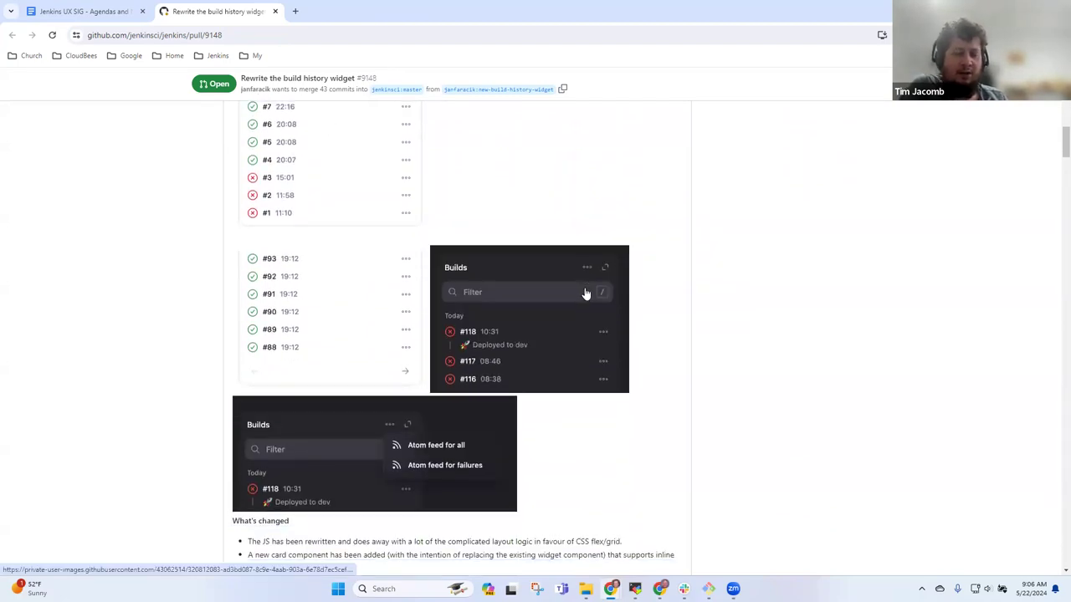
scroll(586, 293, down, 2)
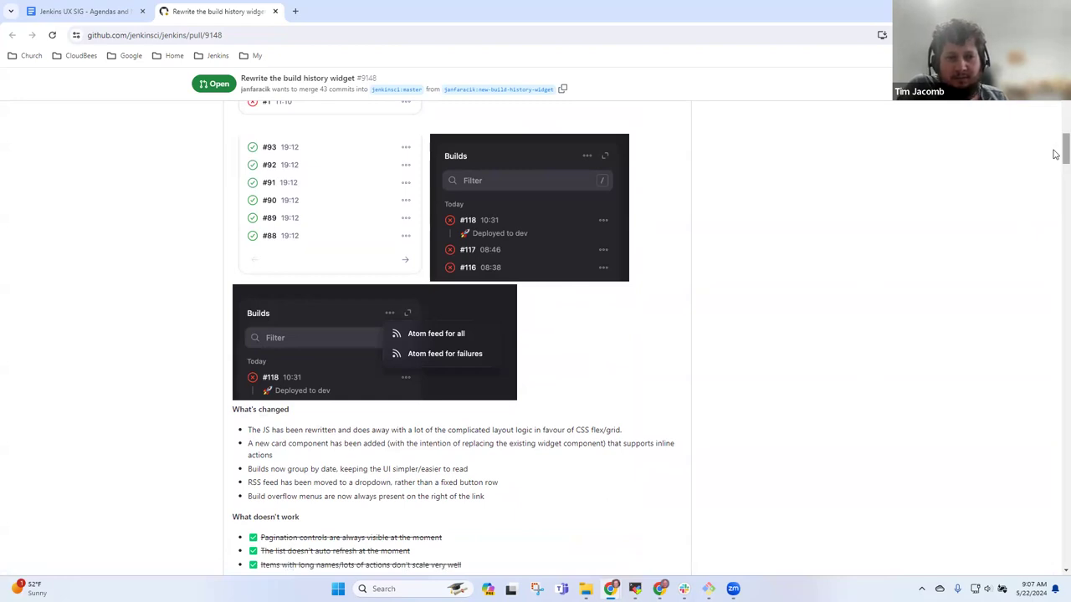
scroll(1052, 246, down, 15)
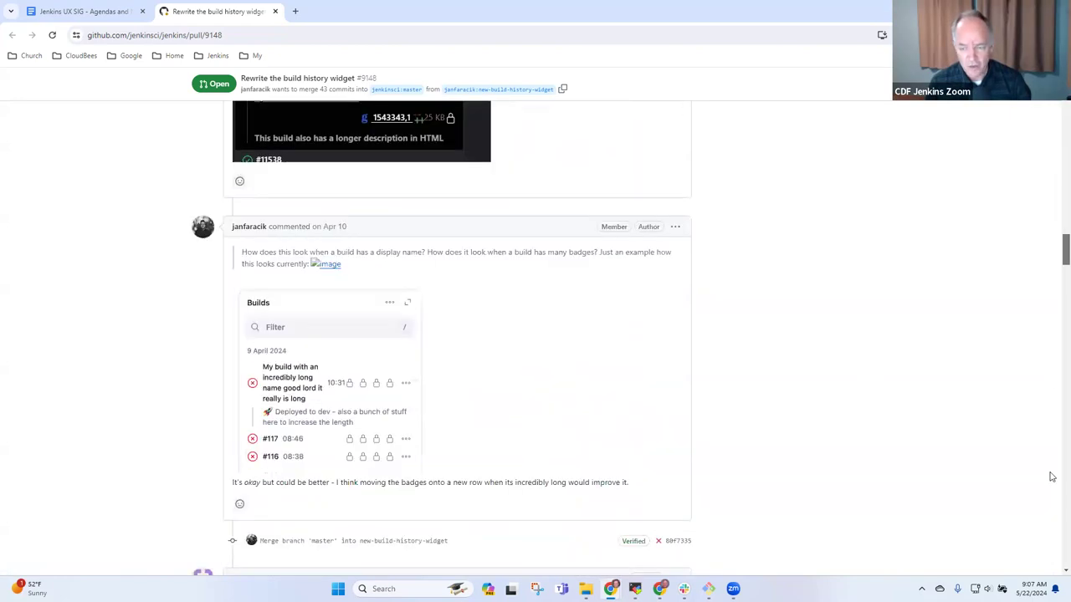
scroll(1051, 487, down, 15)
scroll(1054, 510, up, 5)
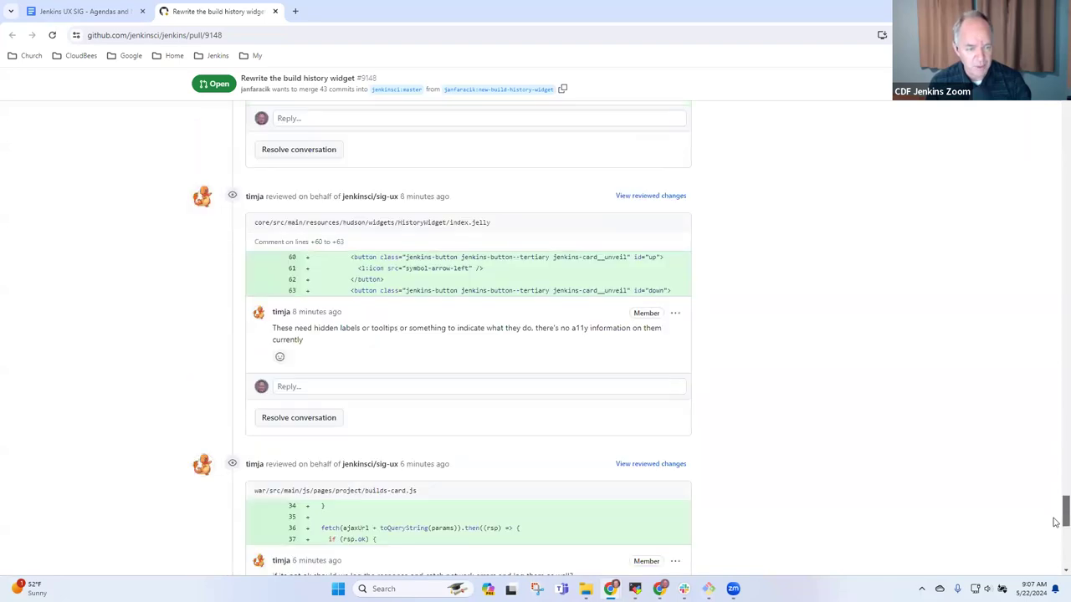
scroll(1054, 527, down, 3)
scroll(1055, 532, up, 8)
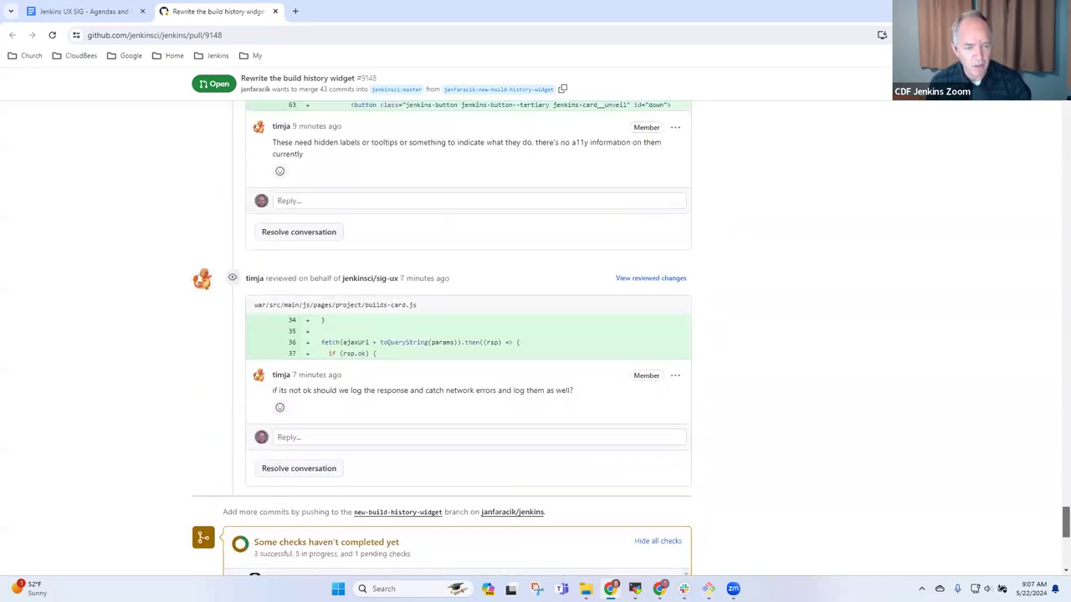
scroll(1054, 532, up, 20)
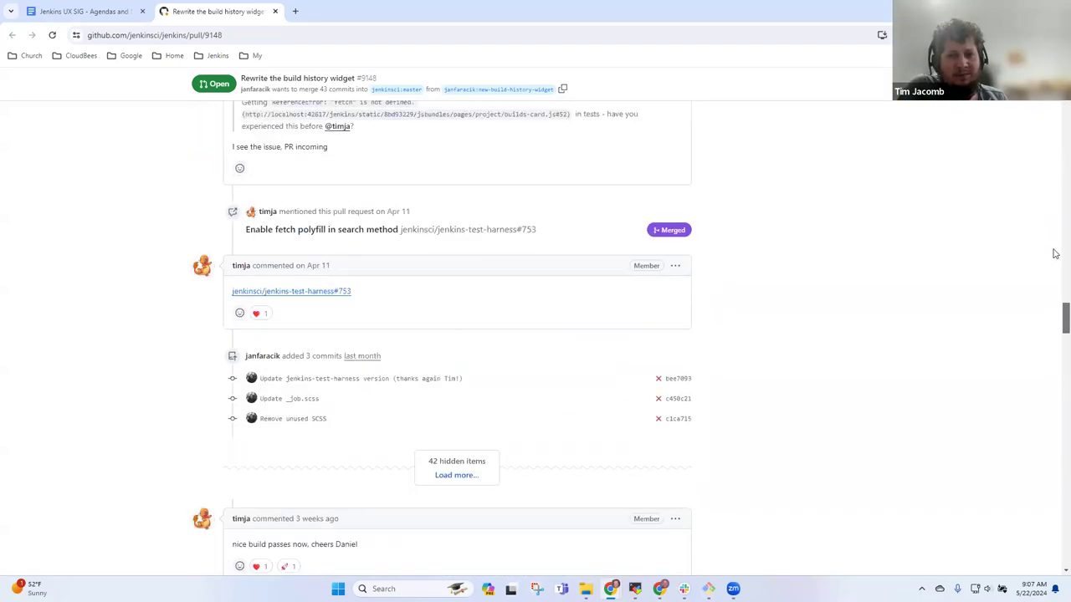
scroll(1055, 532, up, 4)
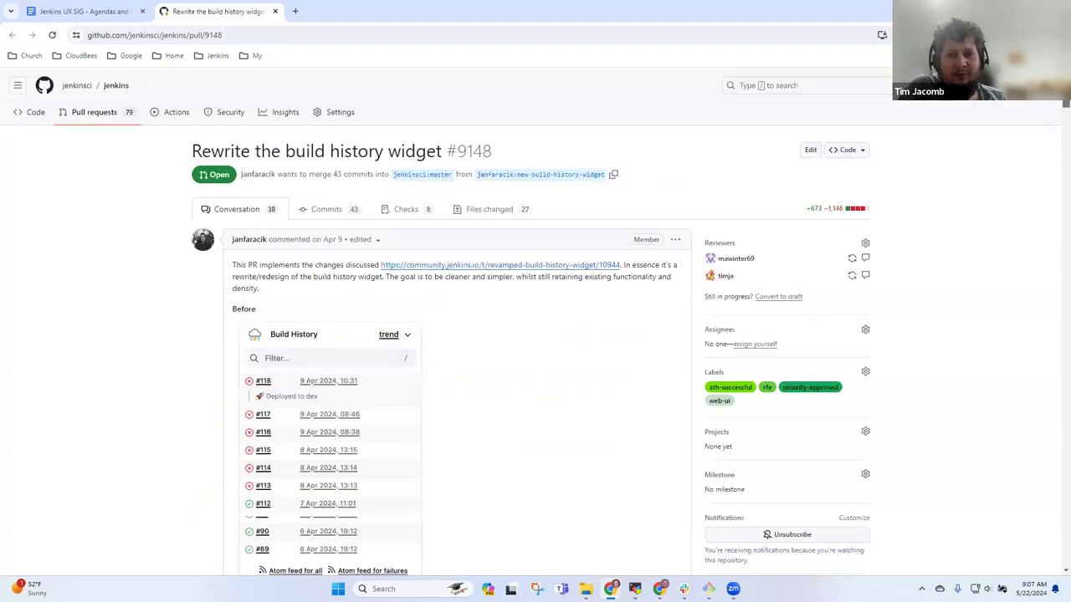
scroll(1042, 125, down, 10)
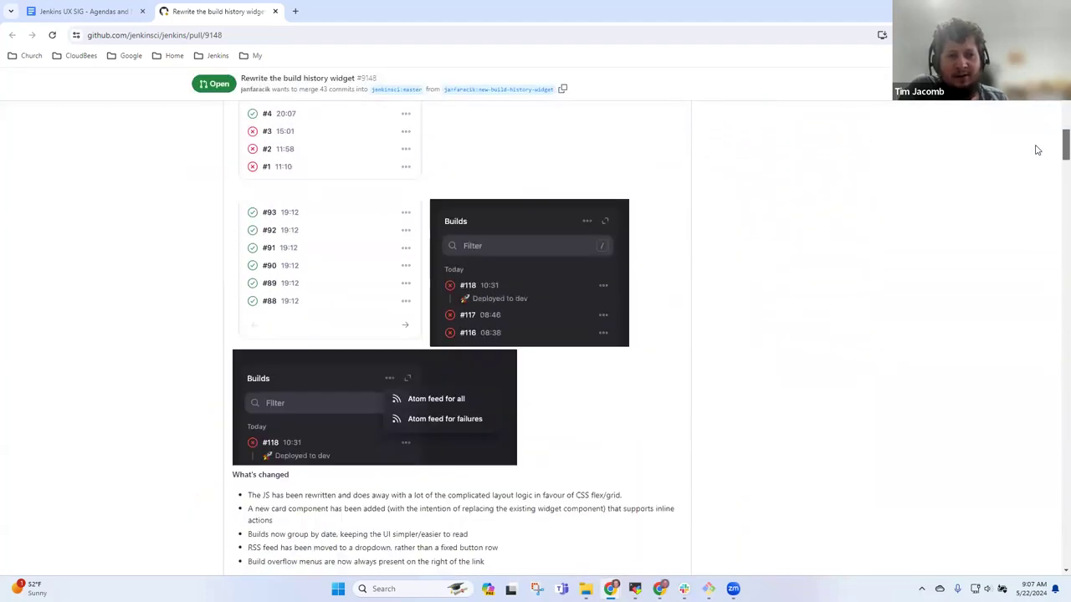
scroll(1037, 149, up, 2)
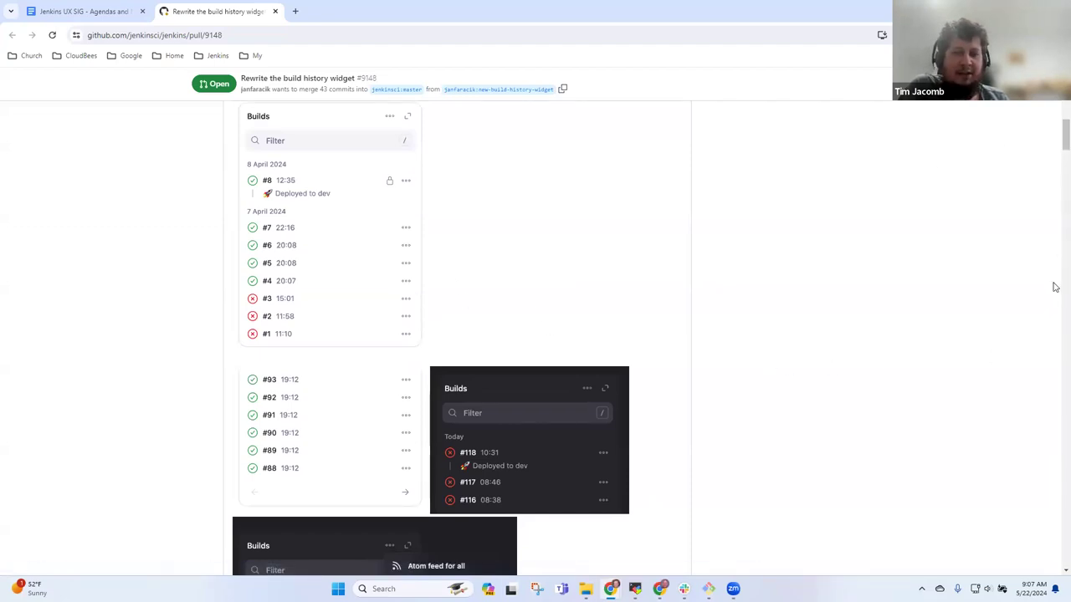
scroll(1055, 136, up, 1)
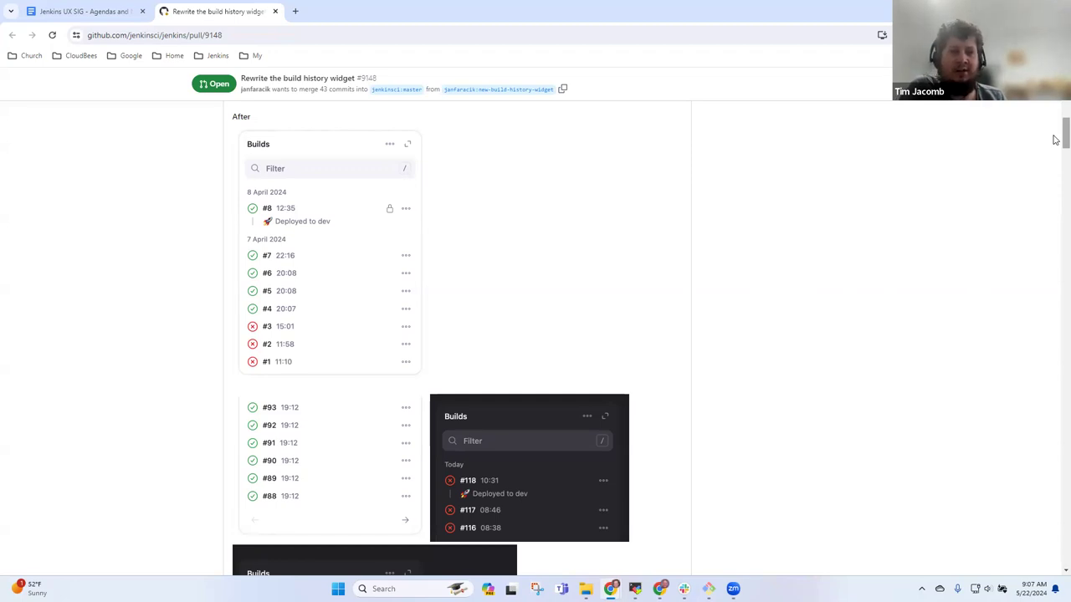
drag(1055, 139, 1055, 142)
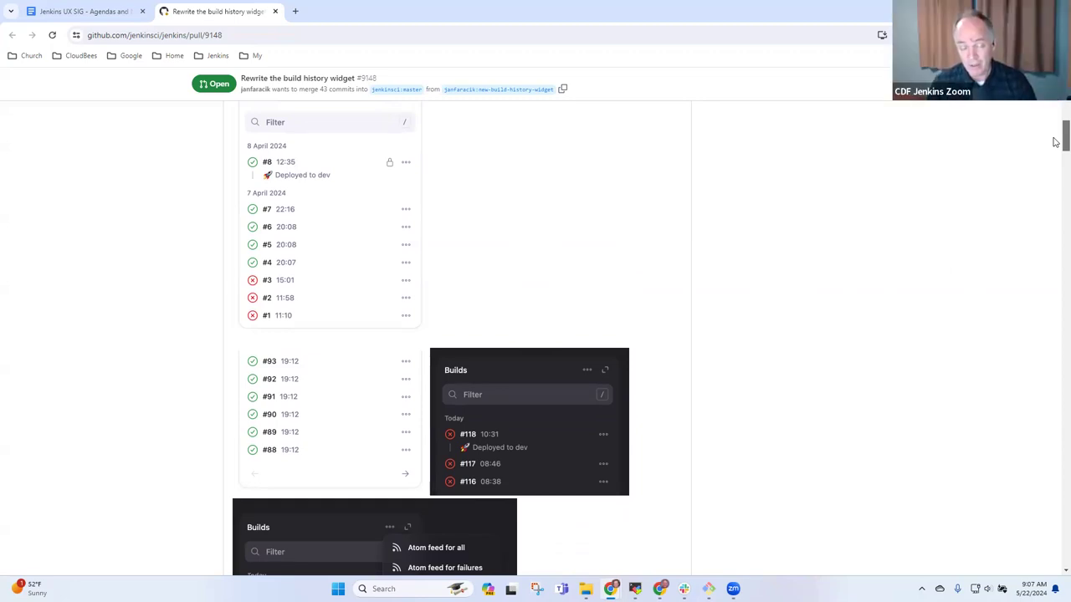
drag(1055, 142, 1055, 108)
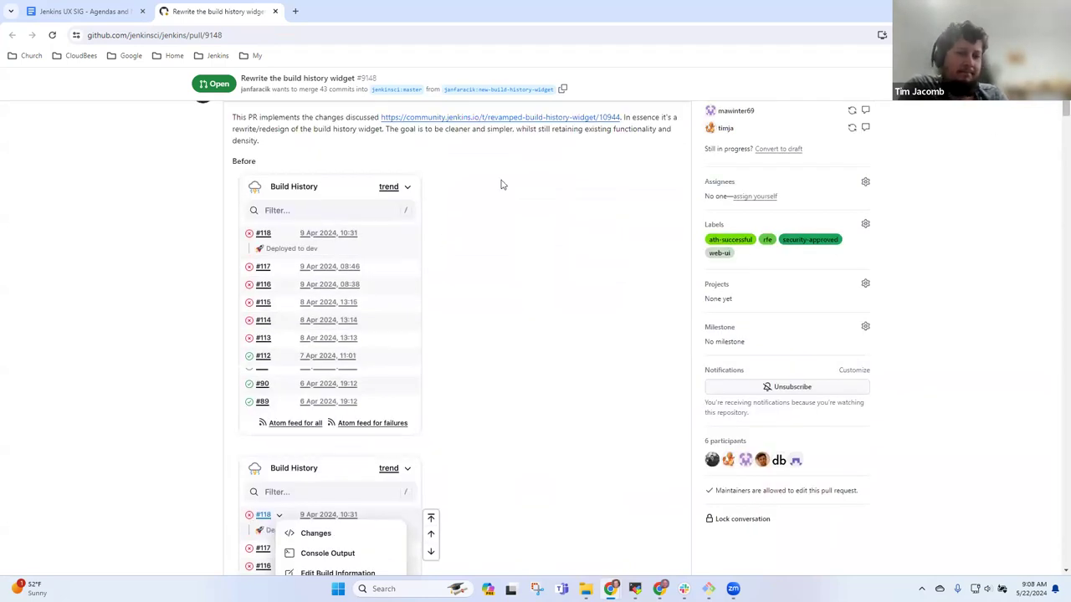
click(520, 118)
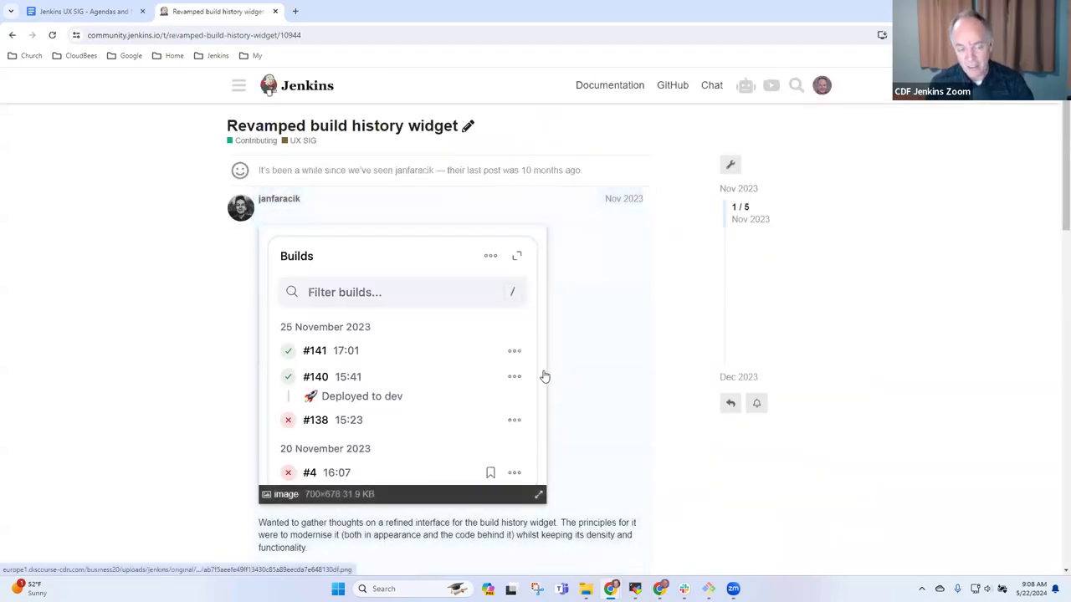
scroll(545, 376, down, 5)
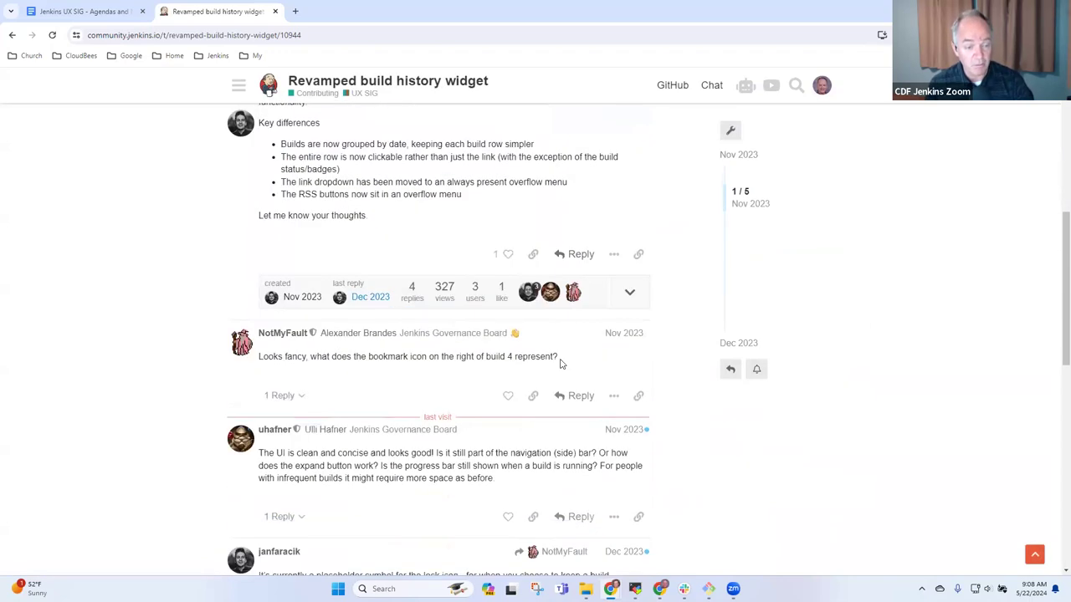
scroll(560, 364, down, 4)
scroll(580, 371, up, 10)
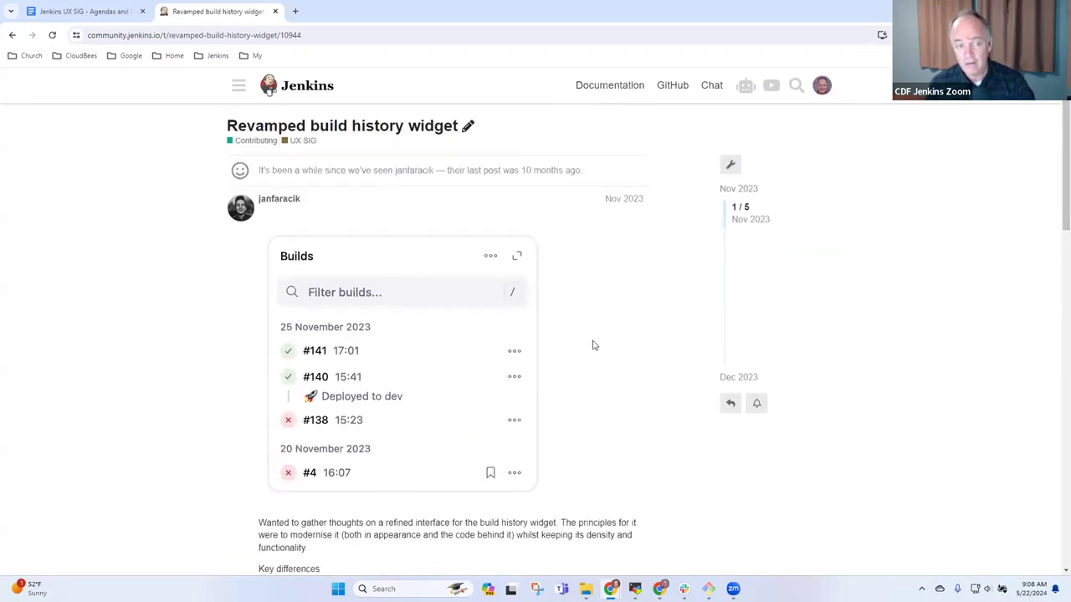
click(13, 40)
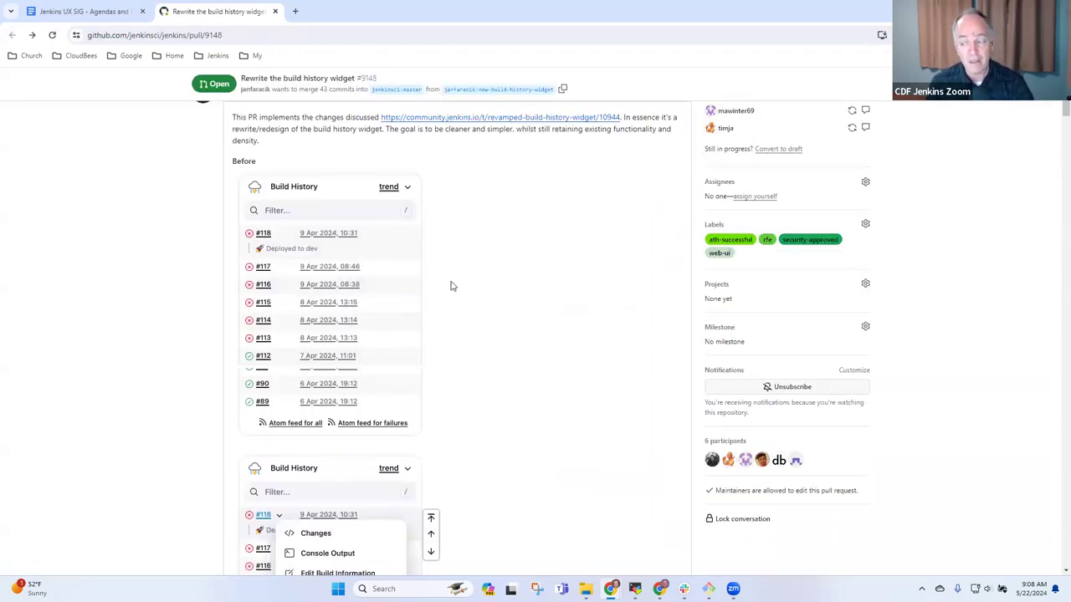
- Highlight the ath-successful and security-approved labels on pull request #9148
scroll(511, 338, up, 1)
scroll(517, 324, down, 1)
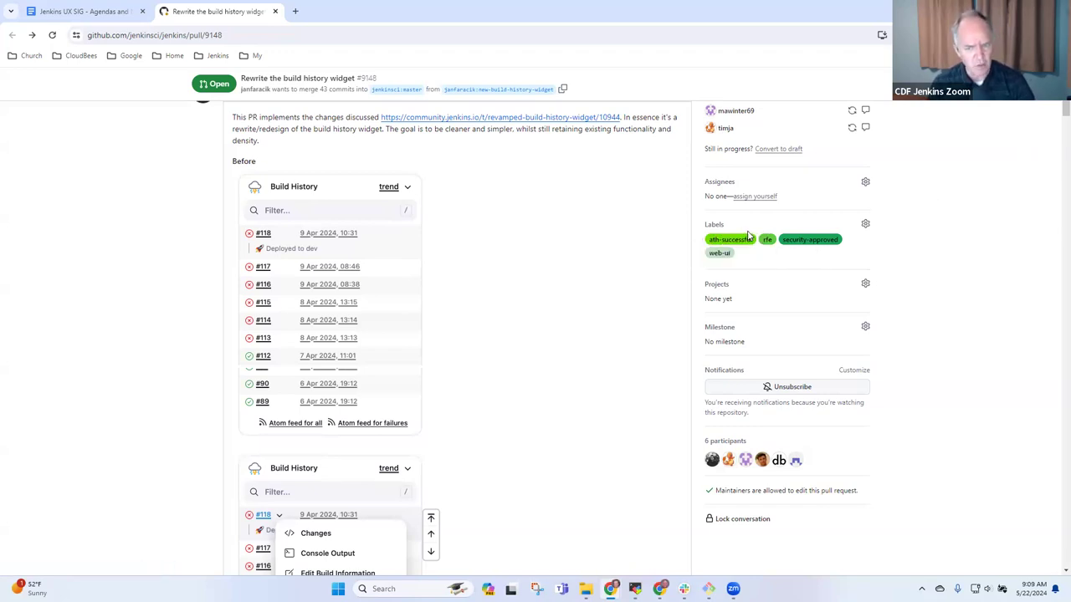
drag(743, 240, 708, 240)
click(967, 247)
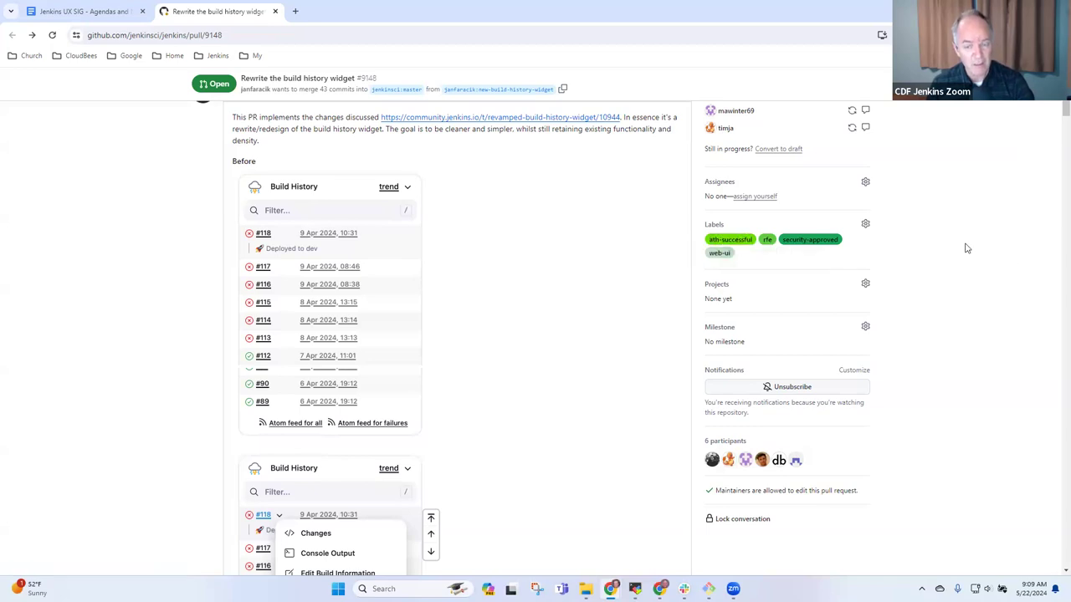
drag(854, 248, 778, 242)
click(974, 255)
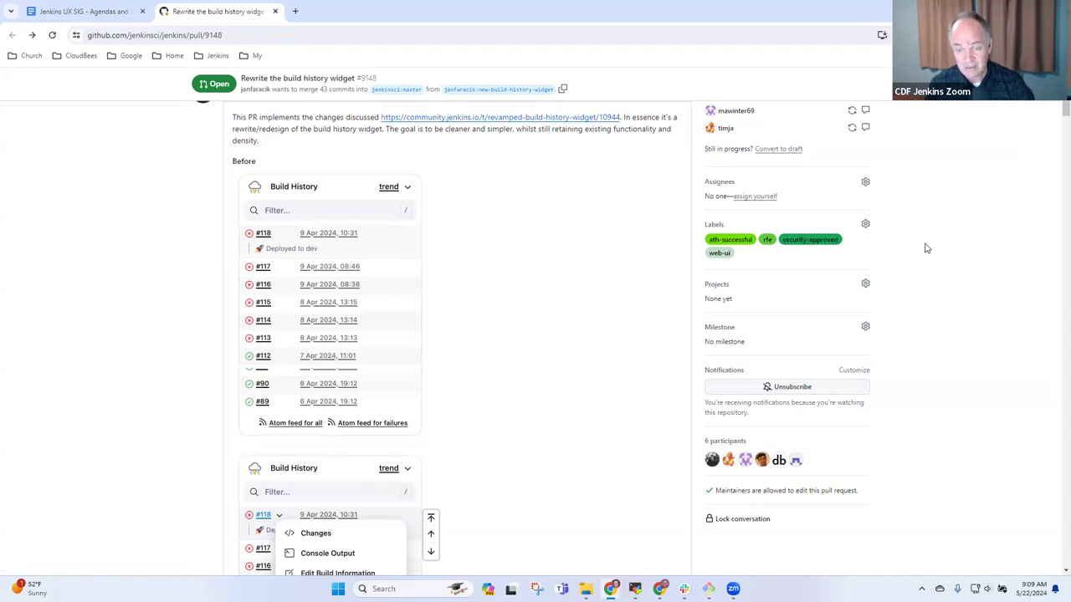
scroll(984, 270, up, 1)
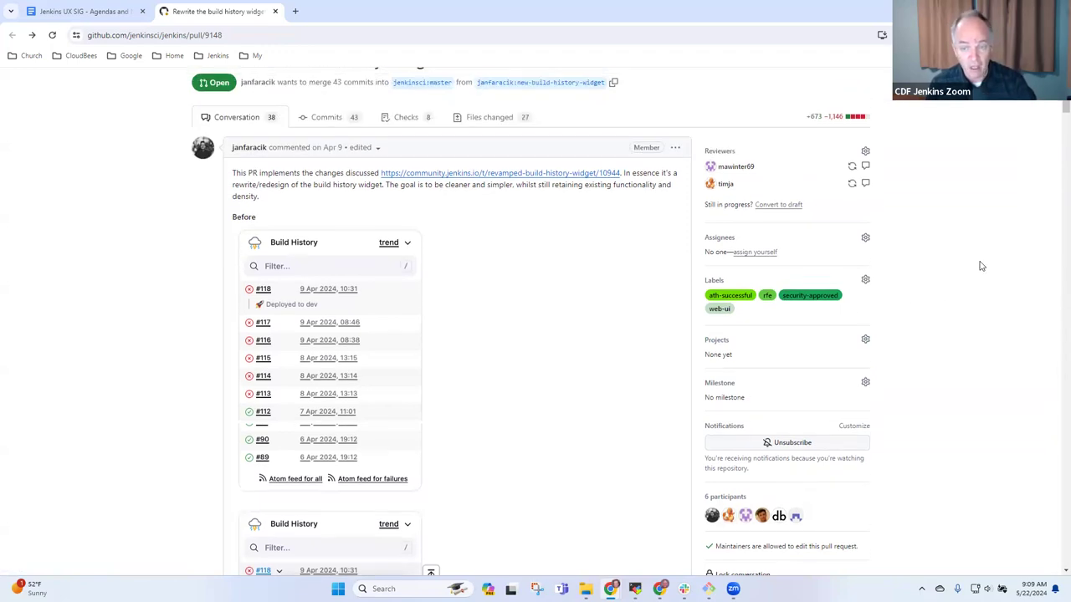
scroll(989, 273, down, 1)
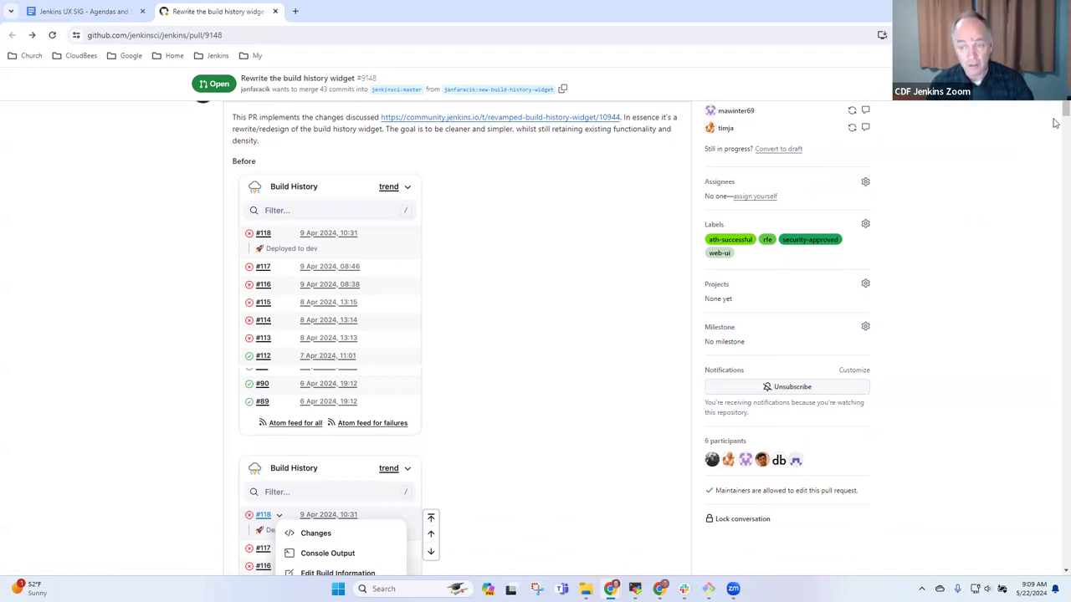
scroll(1056, 111, up, 3)
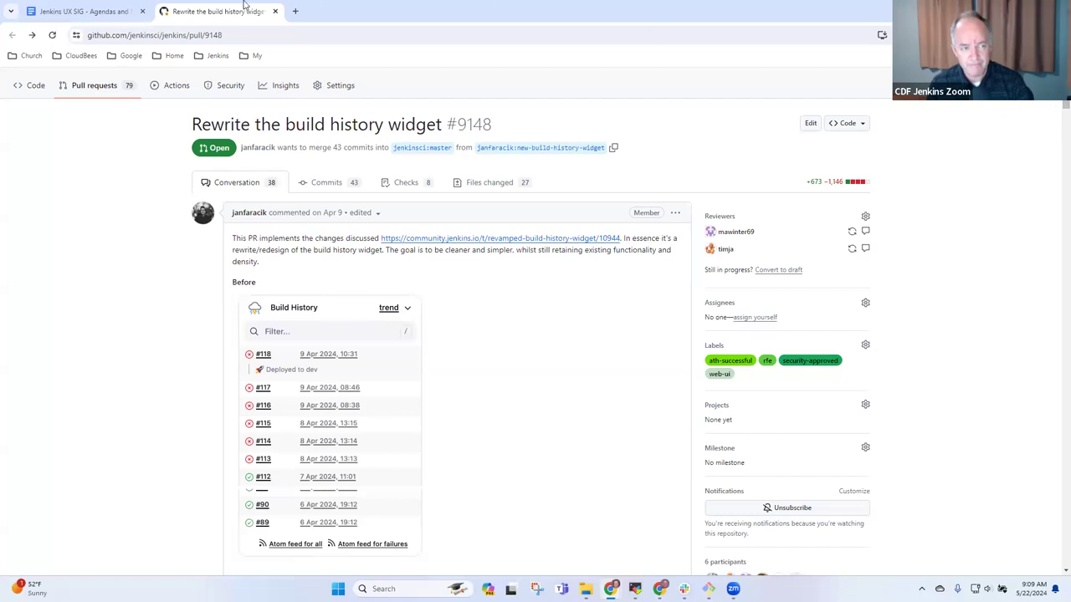
- Add an 'Add download' bullet above the console output entry in the Active work list
click(109, 11)
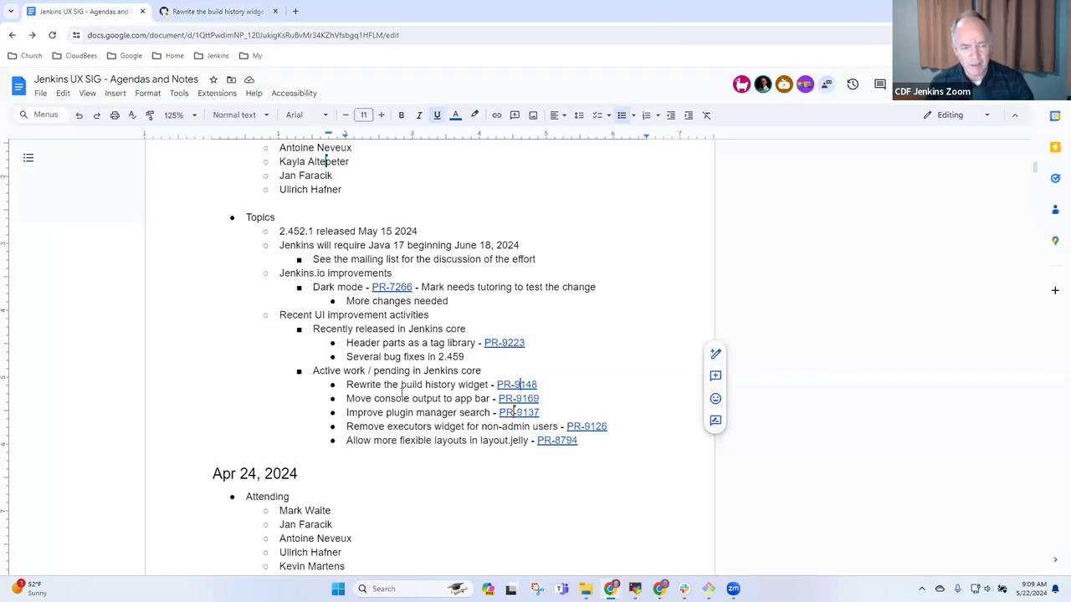
click(425, 410)
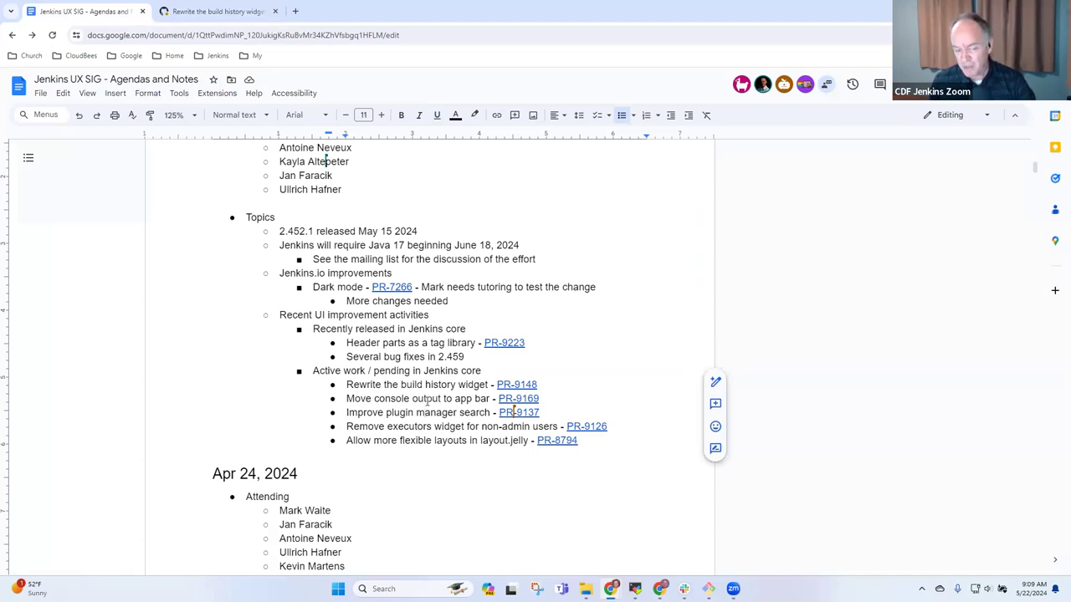
key(Home)
key(shift+End)
key(Left)
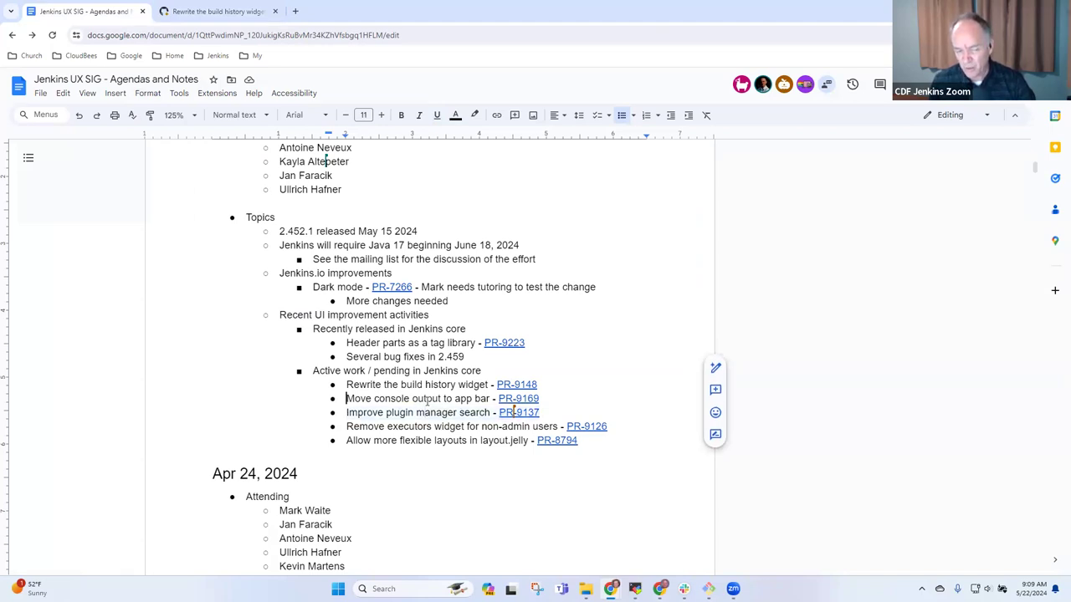
key(Up)
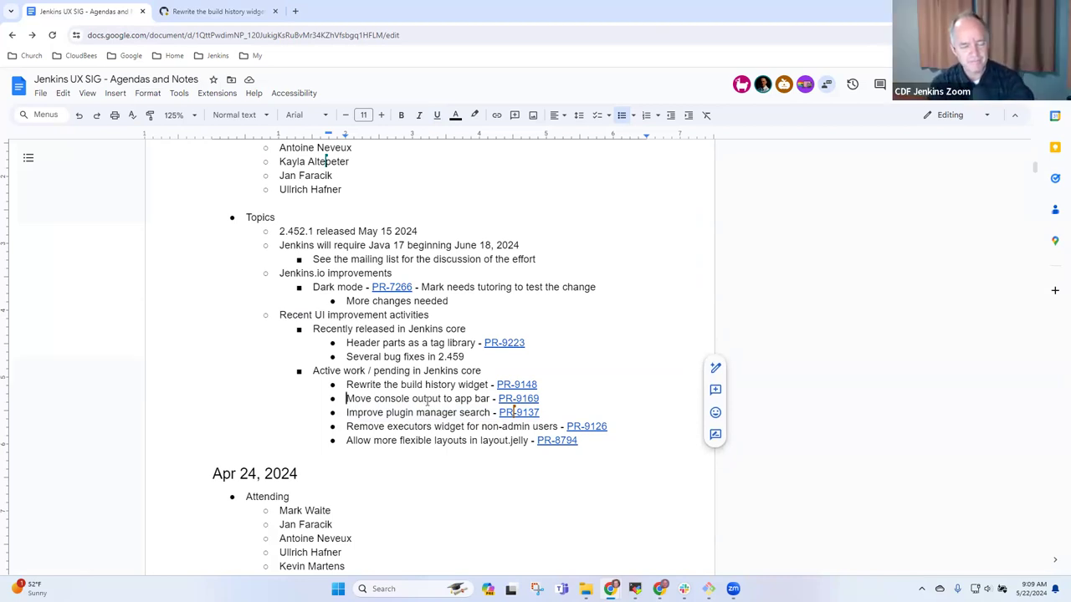
key(Down)
key(Down)
key(Up)
key(Up)
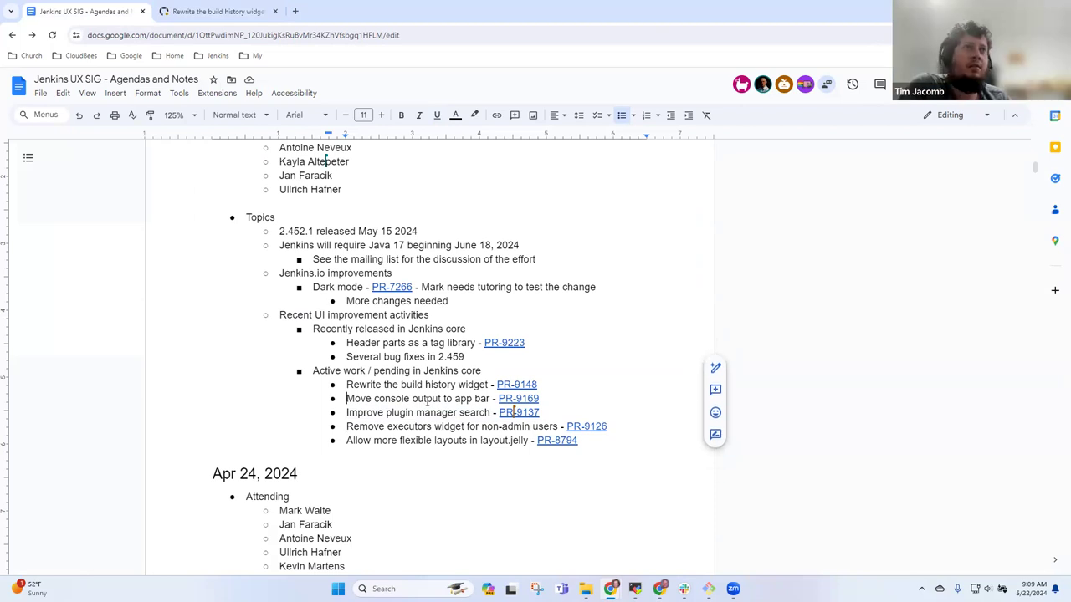
key(Return)
key(Up)
text(Add download)
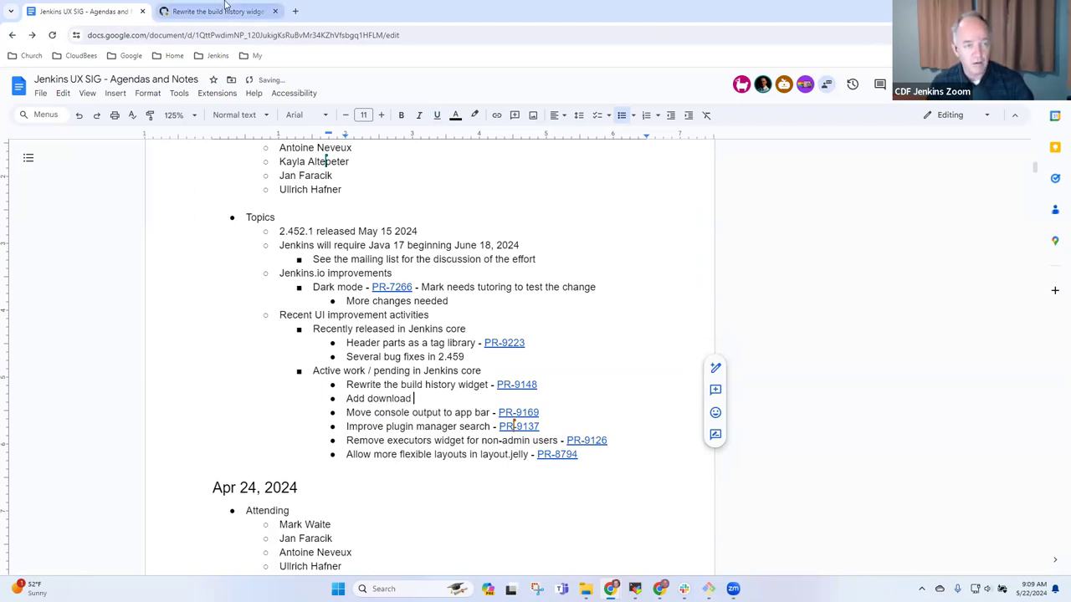
- Delete the 'Add download' bullet and append ' - arrives next week' after PR-9169
click(221, 11)
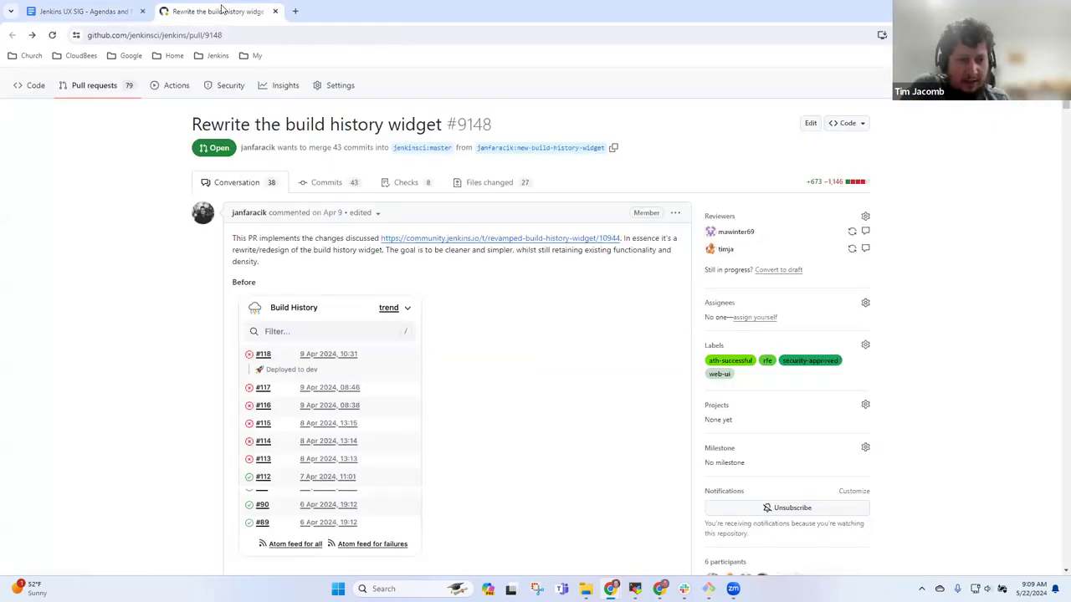
click(101, 11)
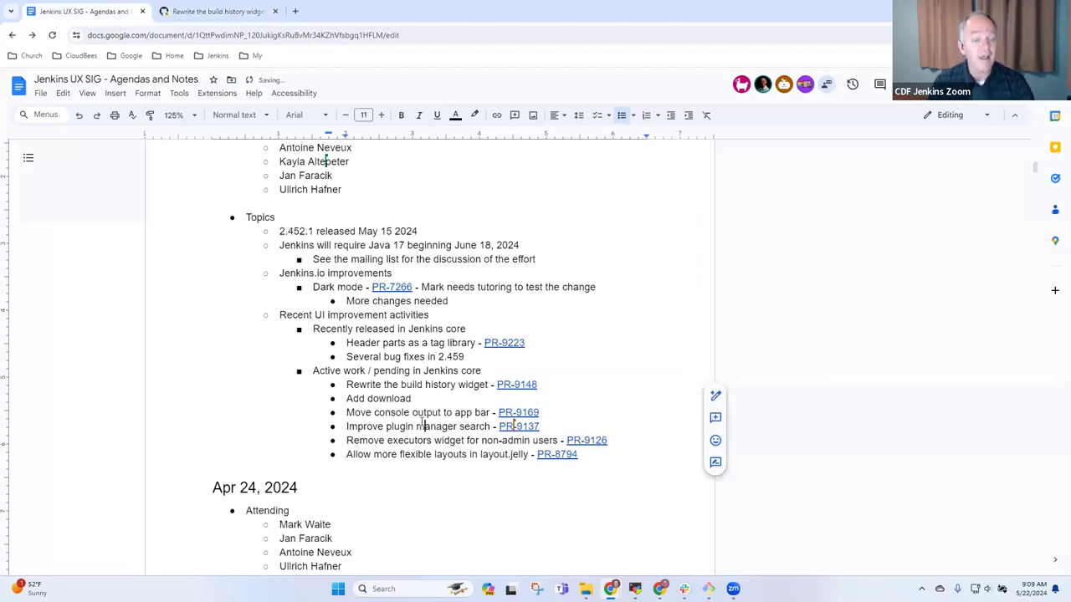
key(shift+Home)
key(BackSpace)
key(Delete)
key(End)
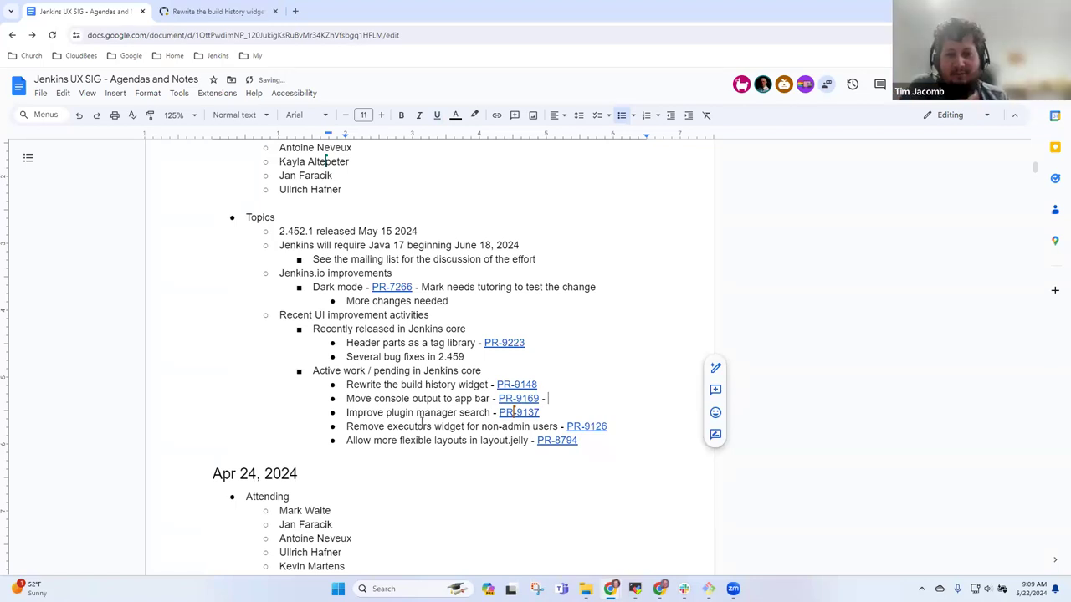
text(- arrives )
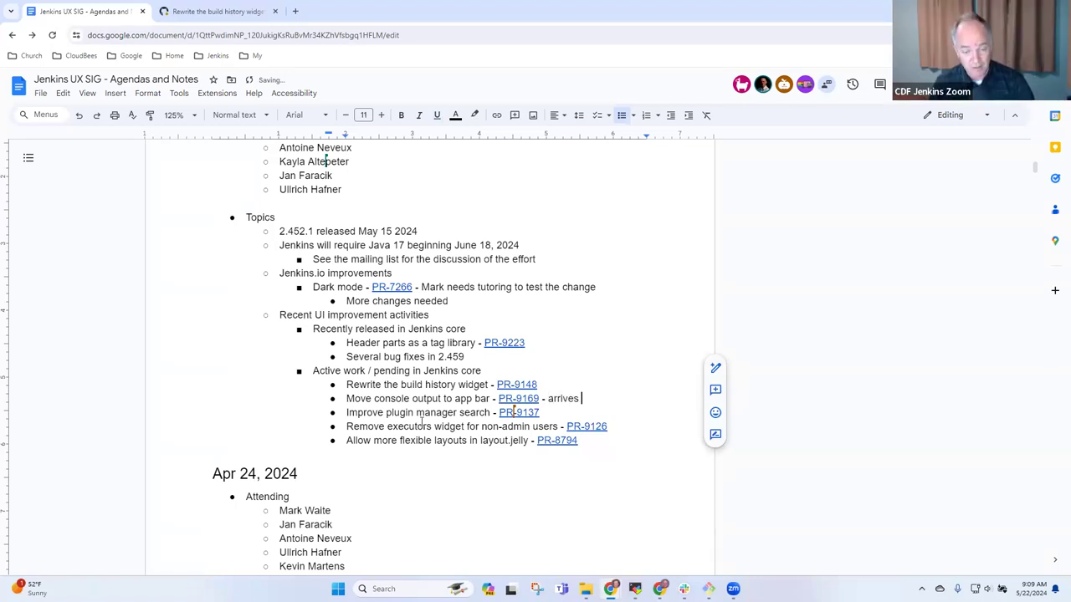
text(next week)
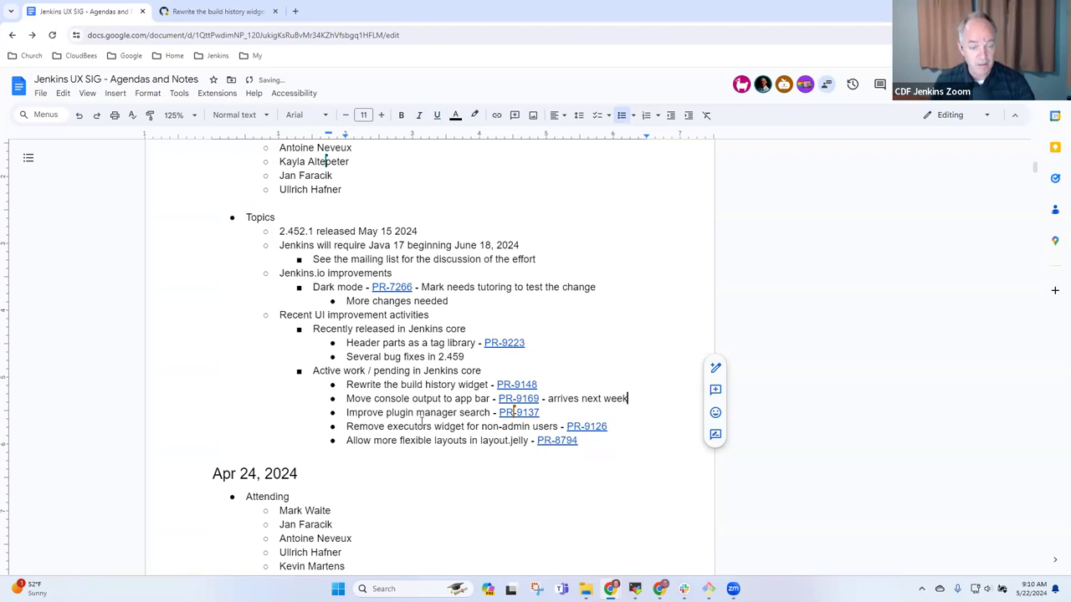
key(Home)
key(shift+End)
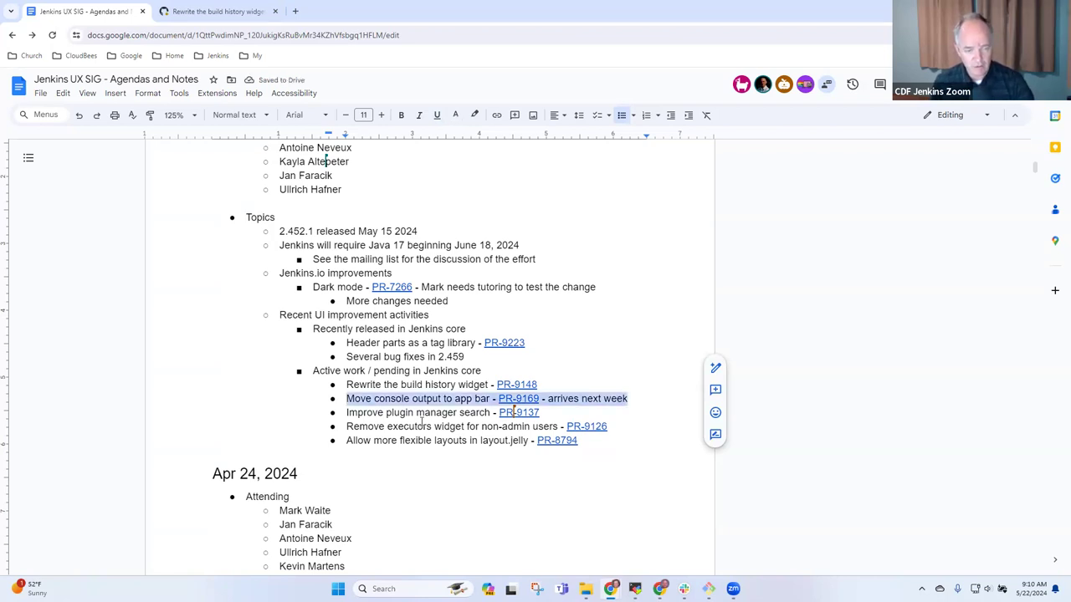
- Move the console output entry under a new 'Arrives in next weekly' heading after the bug fixes line
key(ctrl+x)
key(Up)
key(End)
key(Return)
key(shift+Tab)
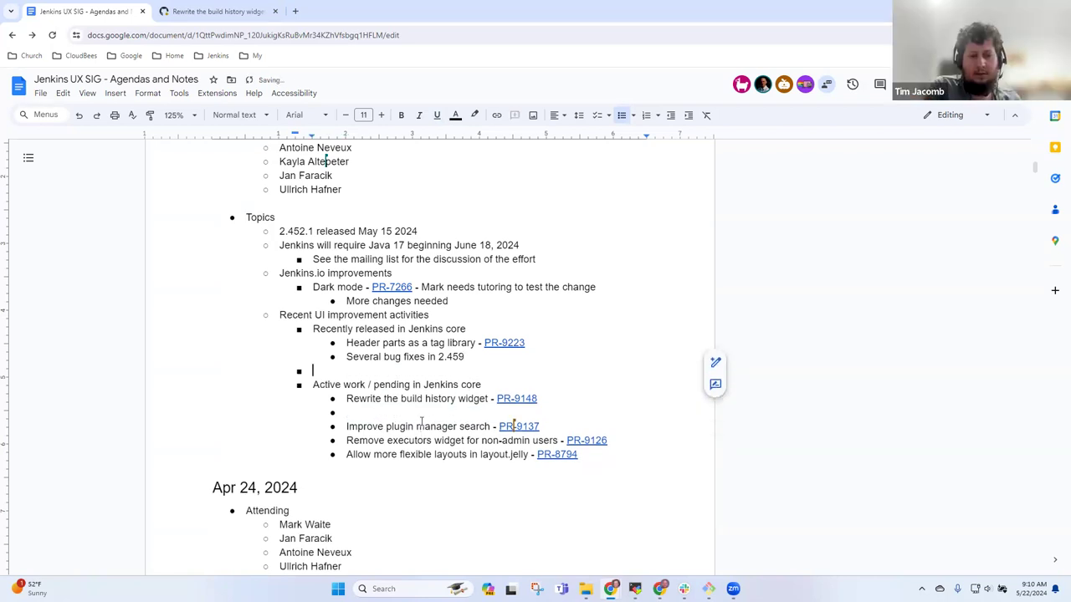
key(Tab)
key(ctrl+v)
key(Home)
key(Return)
key(Up)
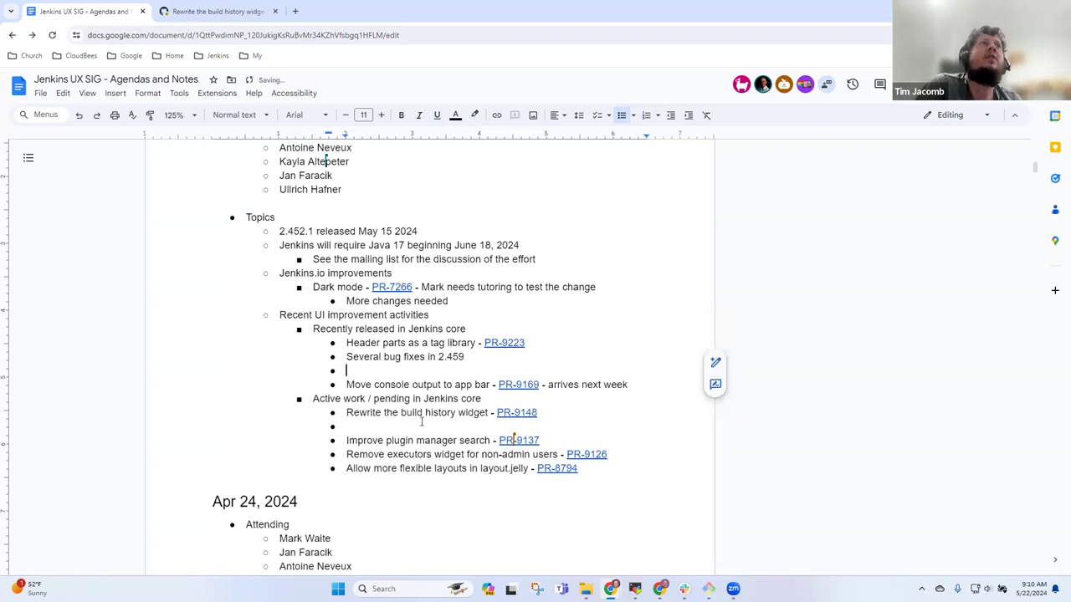
key(shift+Tab)
text(Arrives )
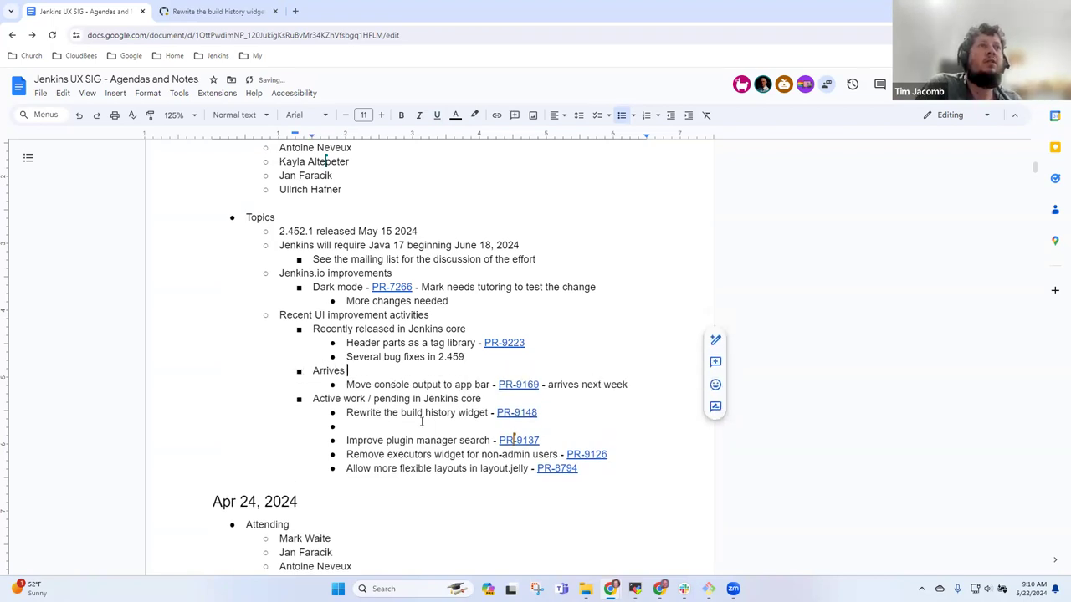
text(in next wek)
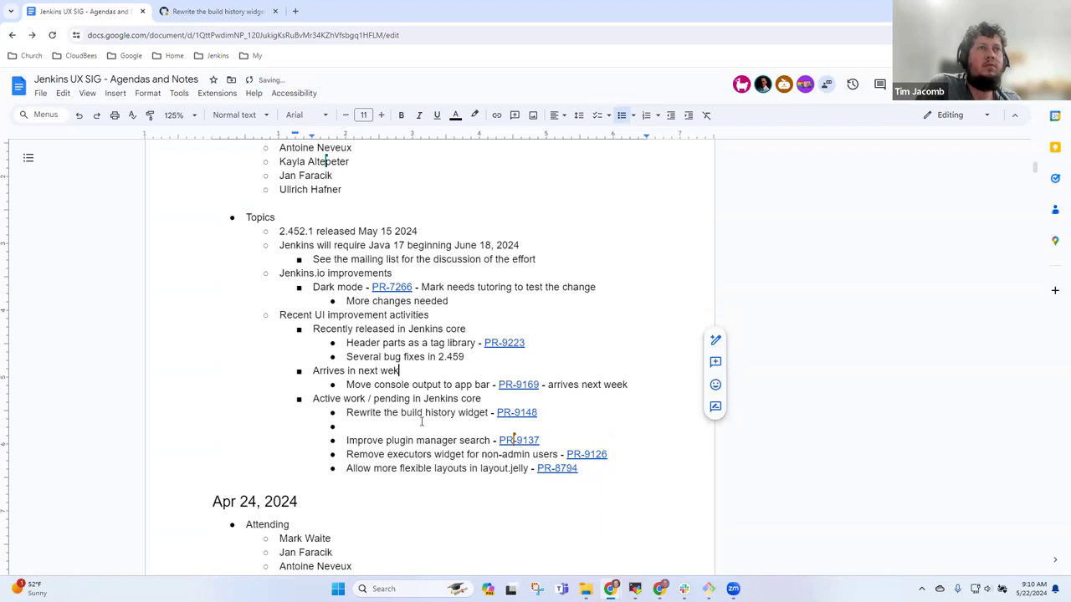
key(BackSpace)
text(ekly)
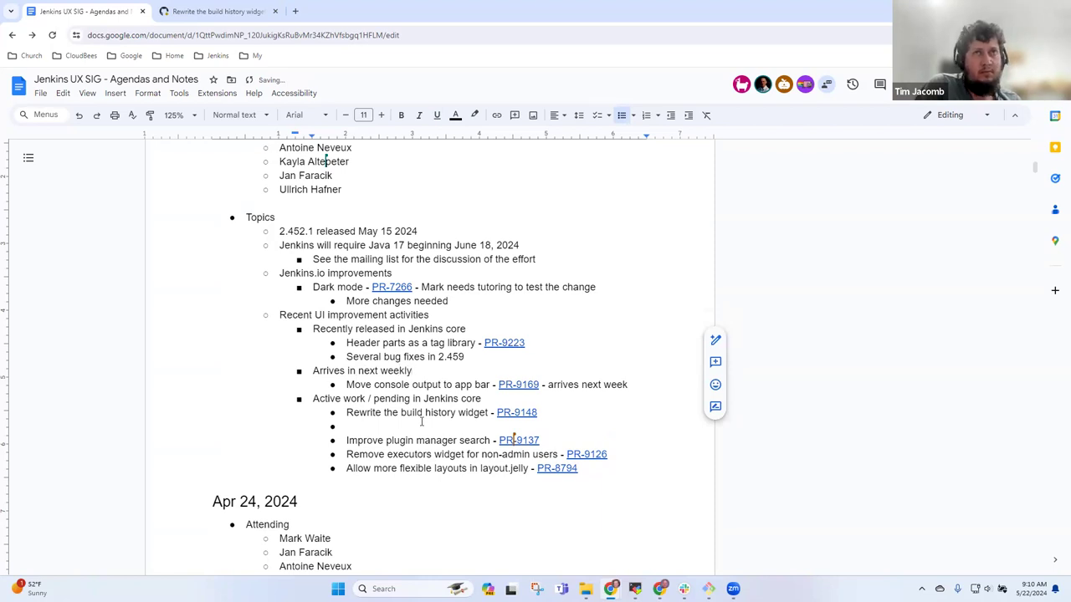
- Drop the 'arrives next week' note and the empty bullet below the widget rewrite entry
key(Down)
key(End)
key(ctrl+shift+Left)
key(ctrl+shift+Left)
key(ctrl+shift+Left)
key(ctrl+shift+Left)
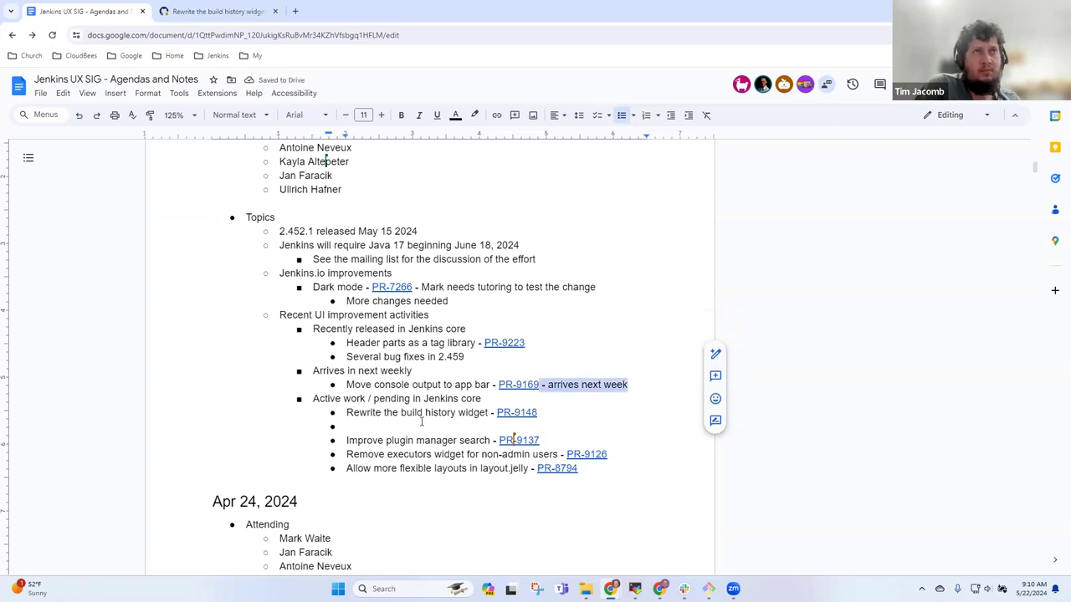
key(BackSpace)
click(422, 421)
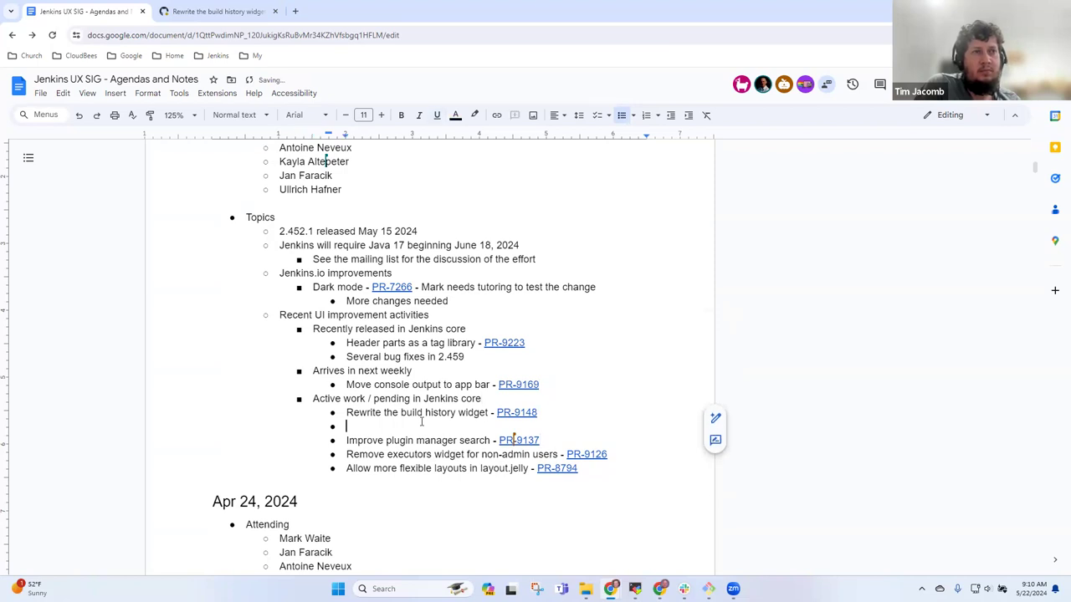
key(Delete)
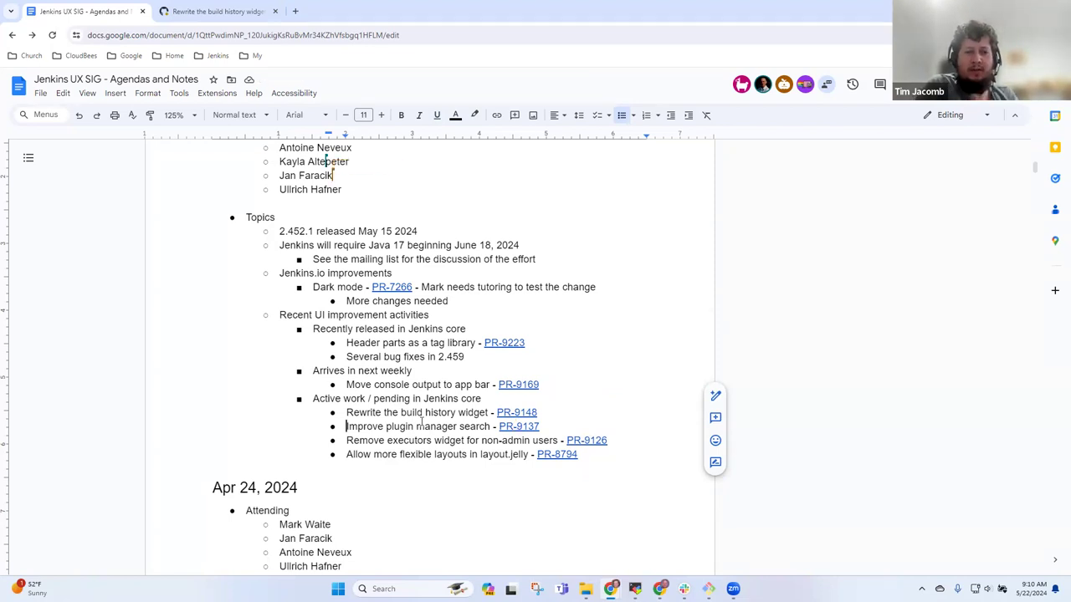
key(Down)
key(Up)
key(Up)
key(Down)
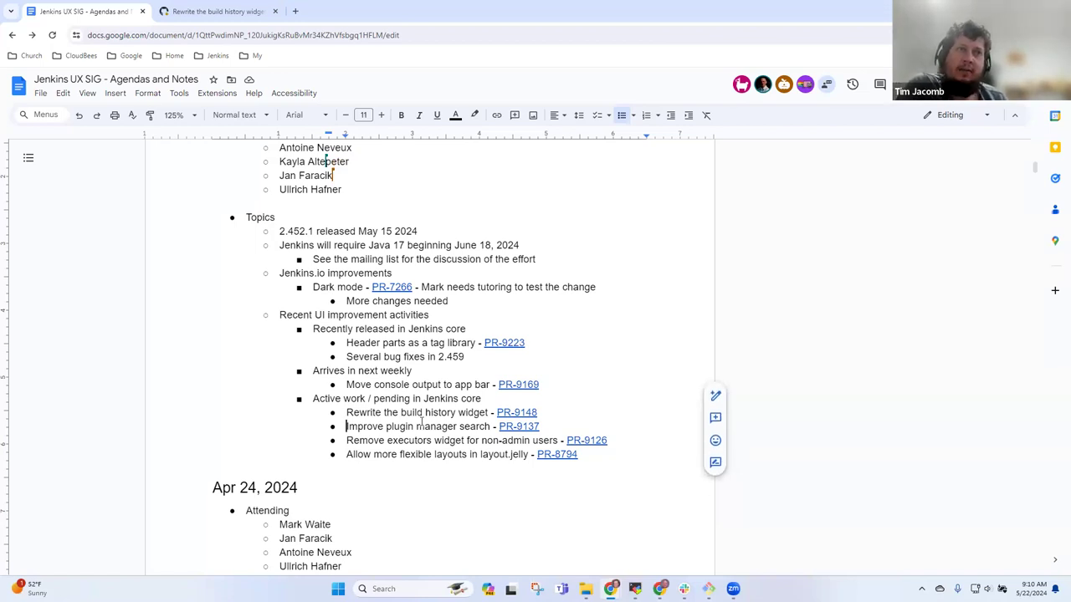
key(shift+End)
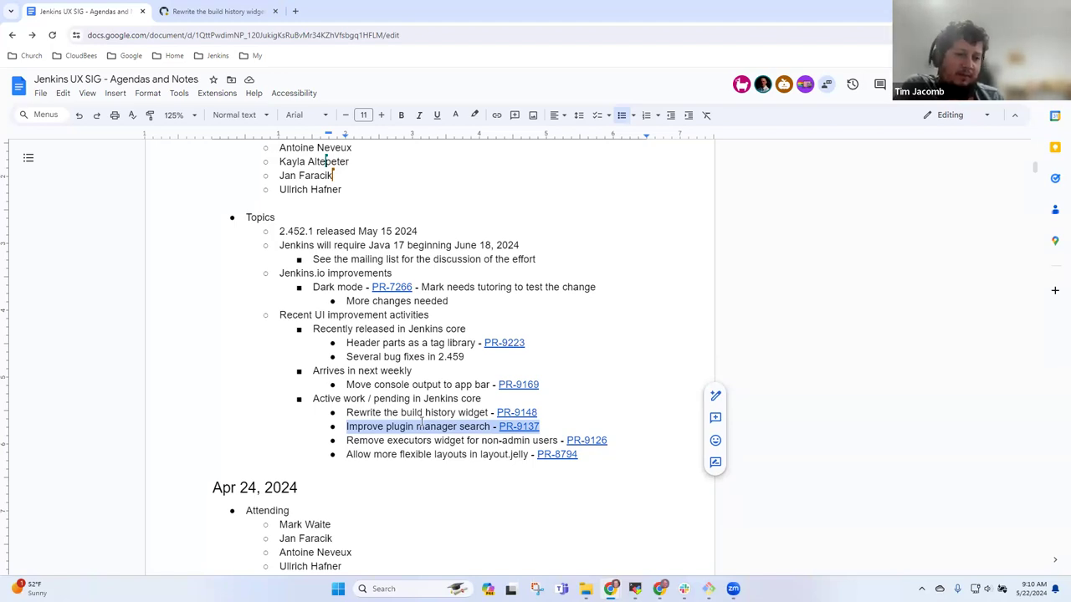
key(Down)
key(Down)
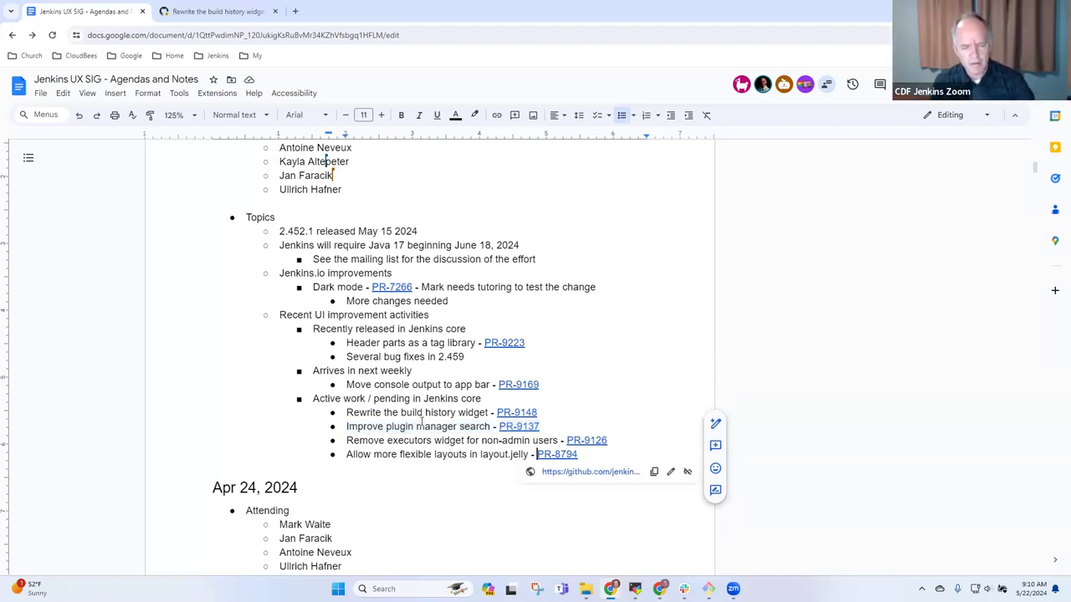
key(Home)
key(shift+End)
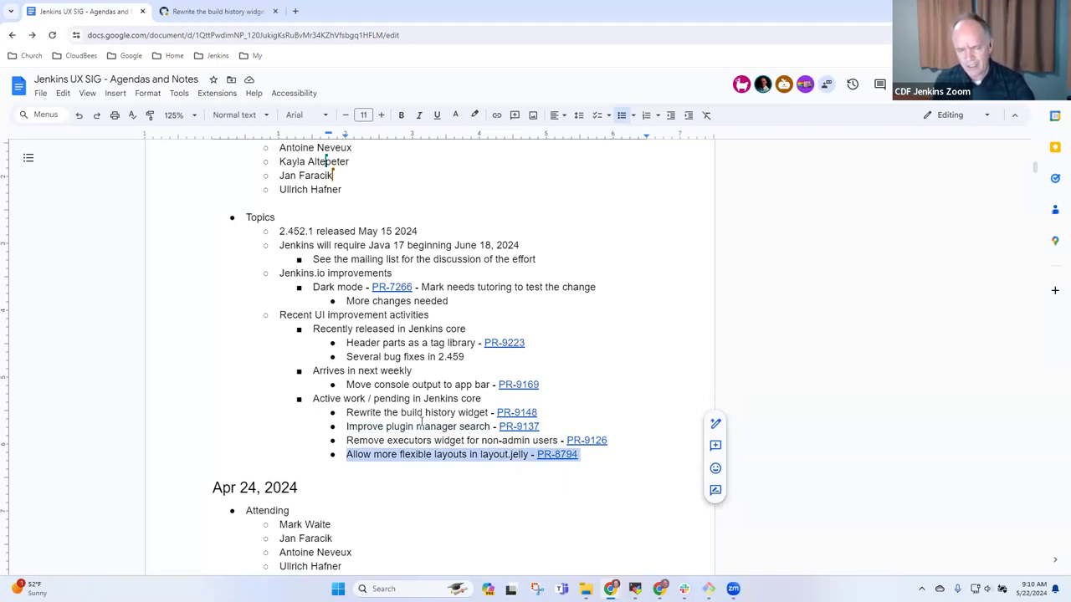
key(Left)
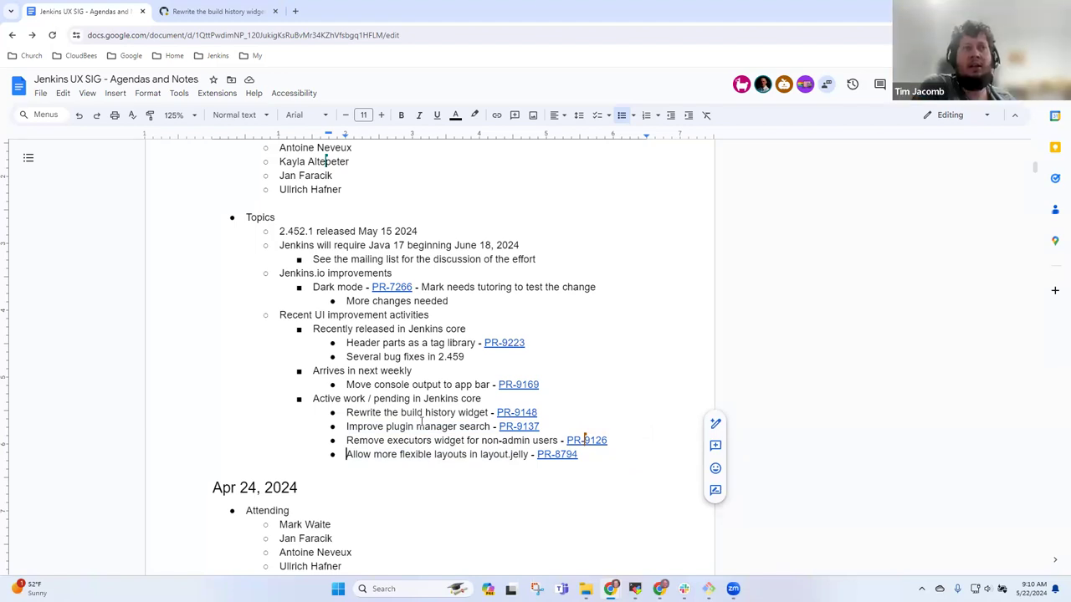
key(shift+End)
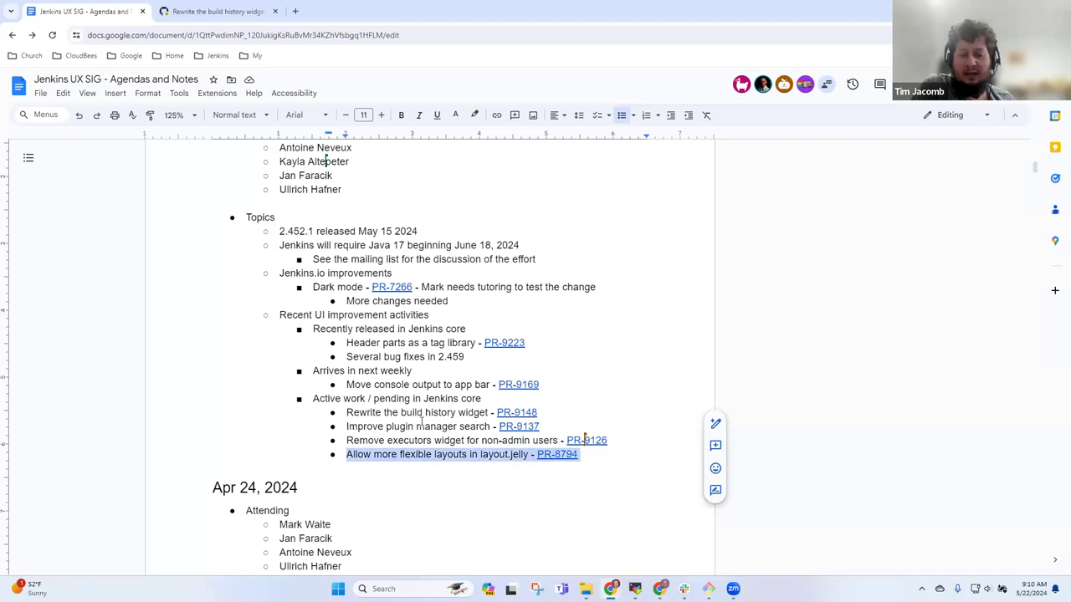
- Add 'Needs a consumer in the design library' and 'Evaluation once we have a consumer' under flexible layouts
key(End)
key(Return)
key(Tab)
text(neerds)
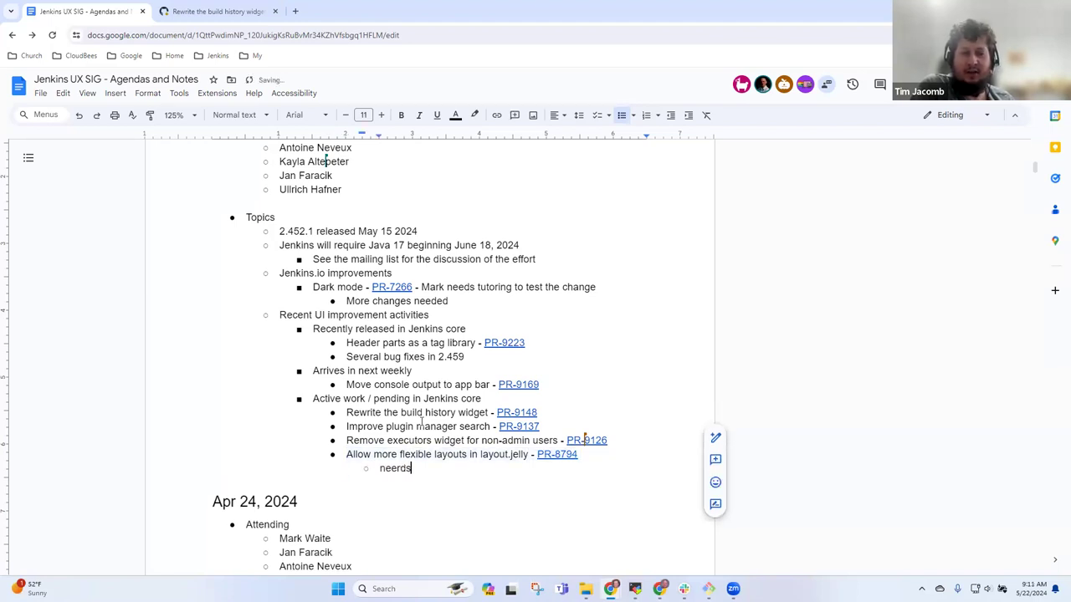
key(BackSpace)
key(BackSpace)
key(BackSpace)
key(BackSpace)
key(BackSpace)
key(BackSpace)
text(Needs )
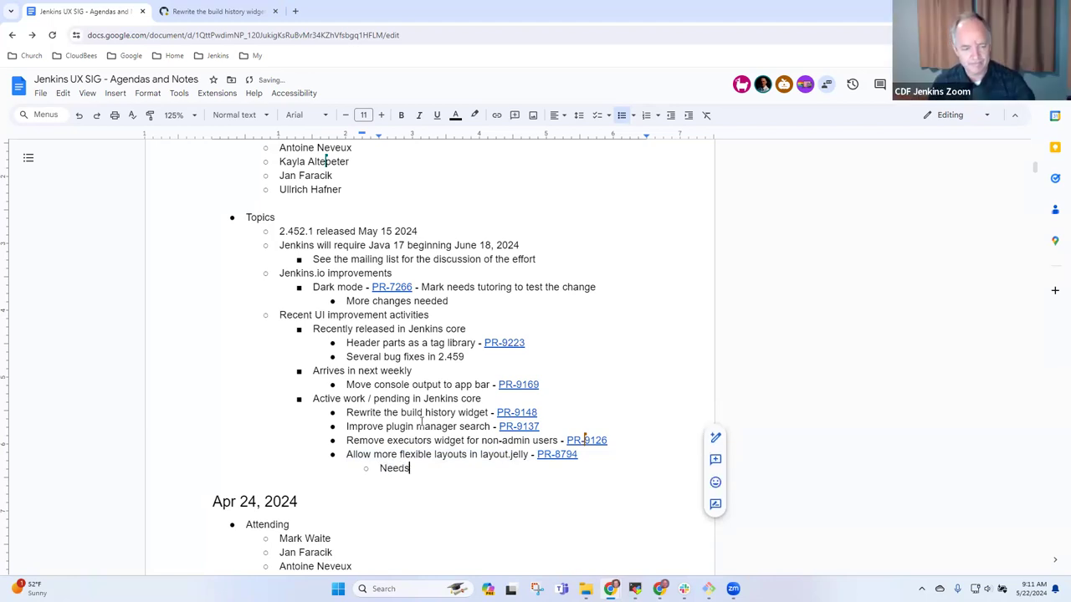
text(a consumer in the )
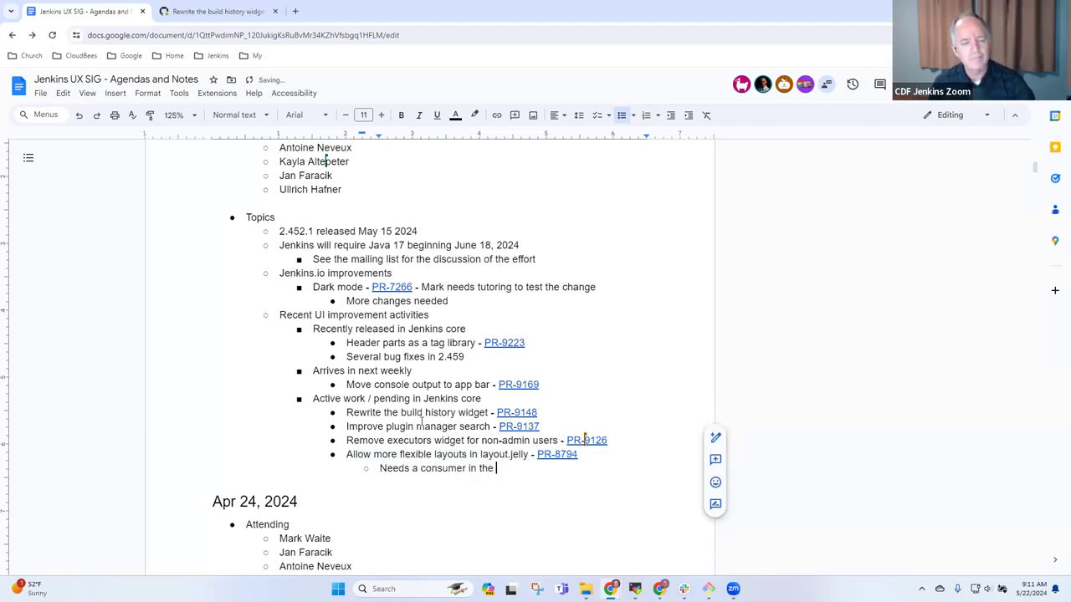
text(design )
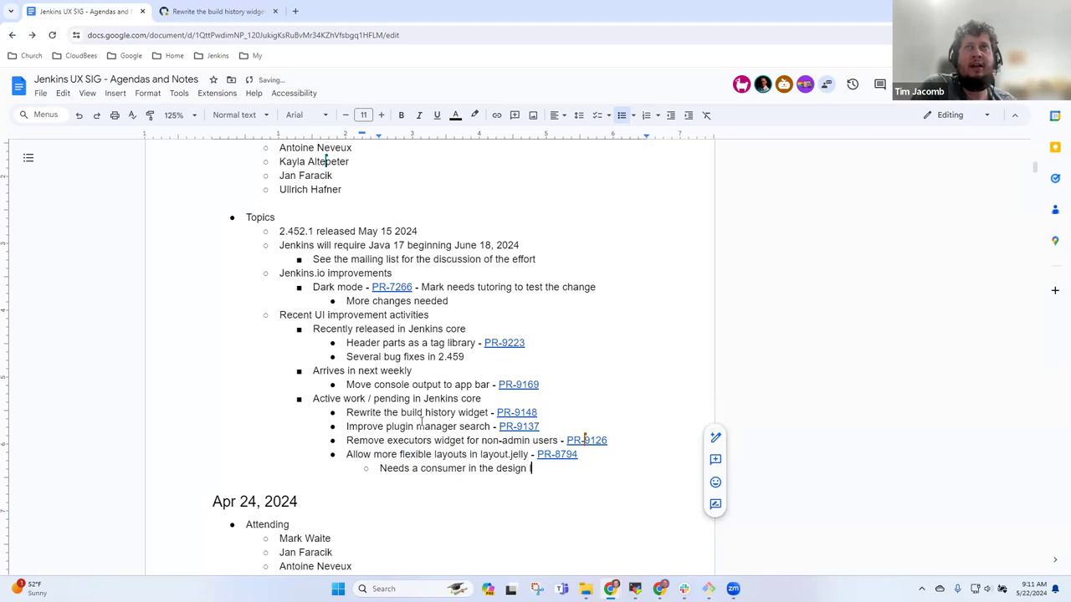
text(library)
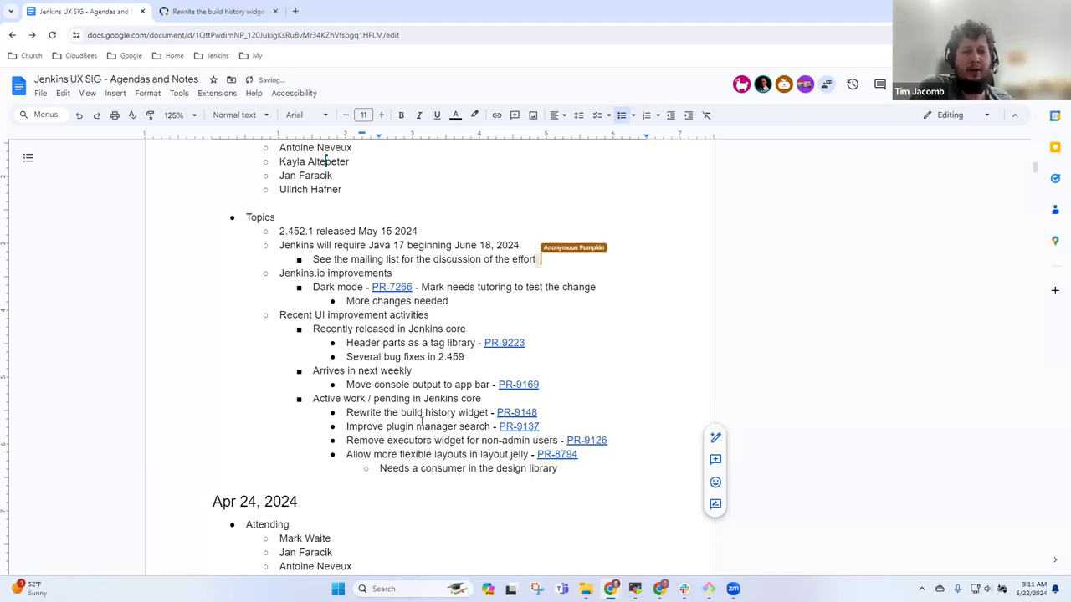
key(Return)
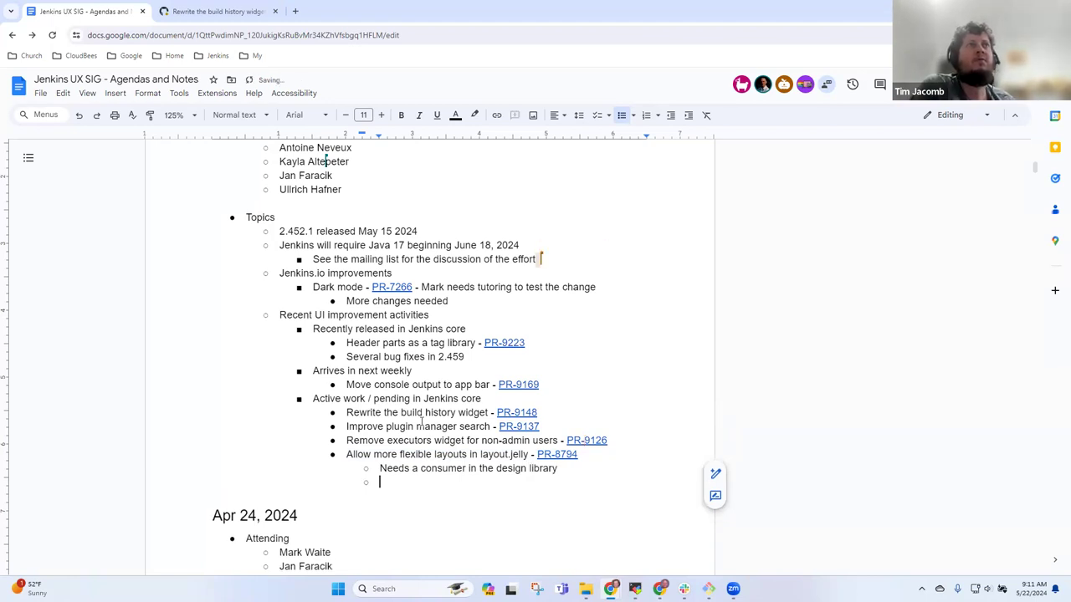
text(Evaluation )
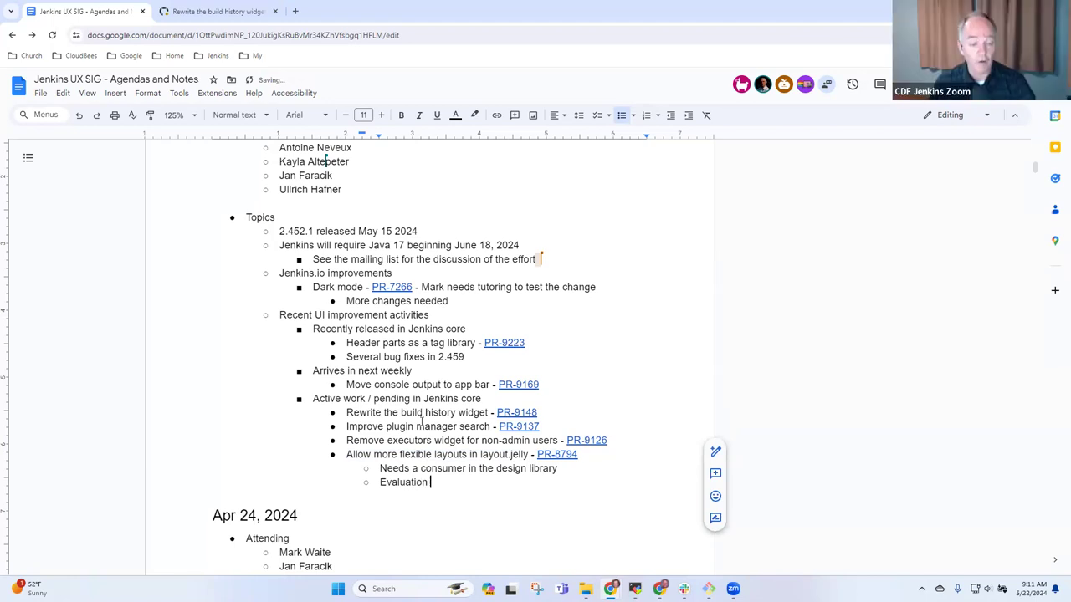
text(once we have a )
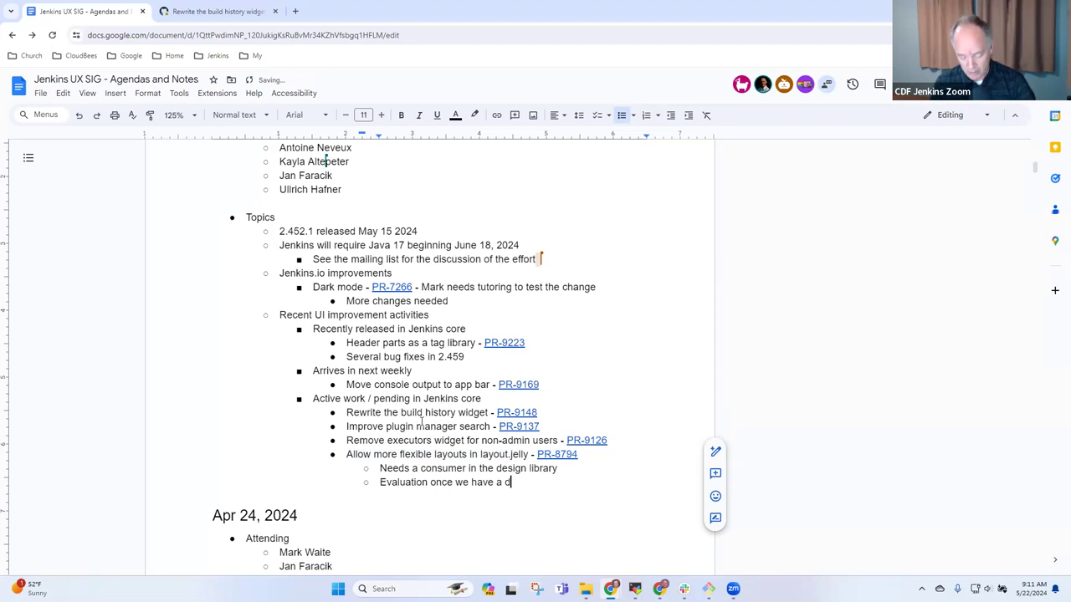
text(consumer)
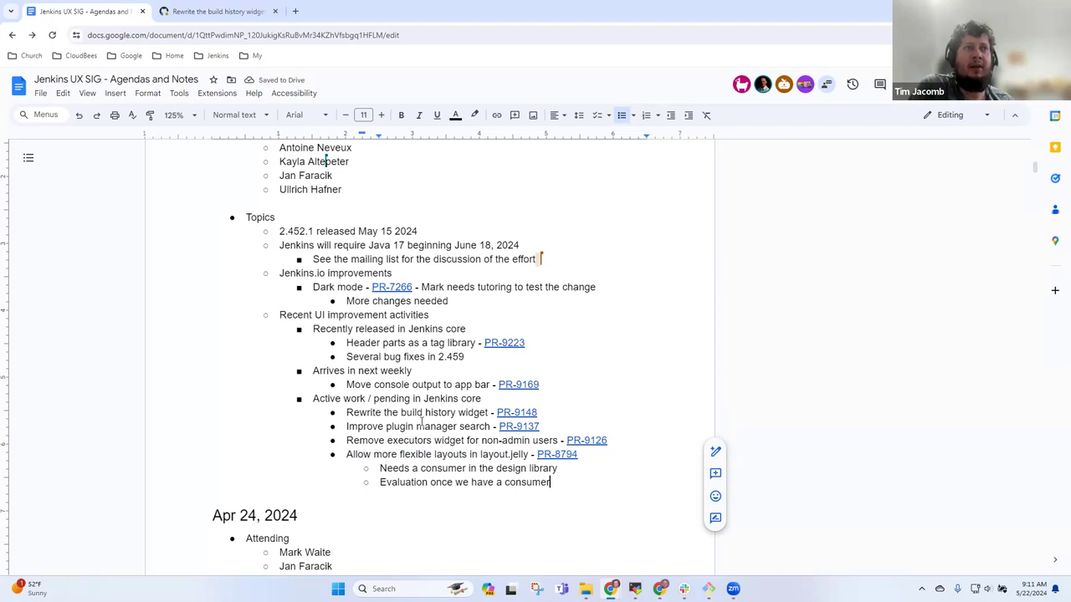
- Add an indented 'May or may not have time for this one' note under PR-9126
key(Up)
key(Up)
key(Up)
key(End)
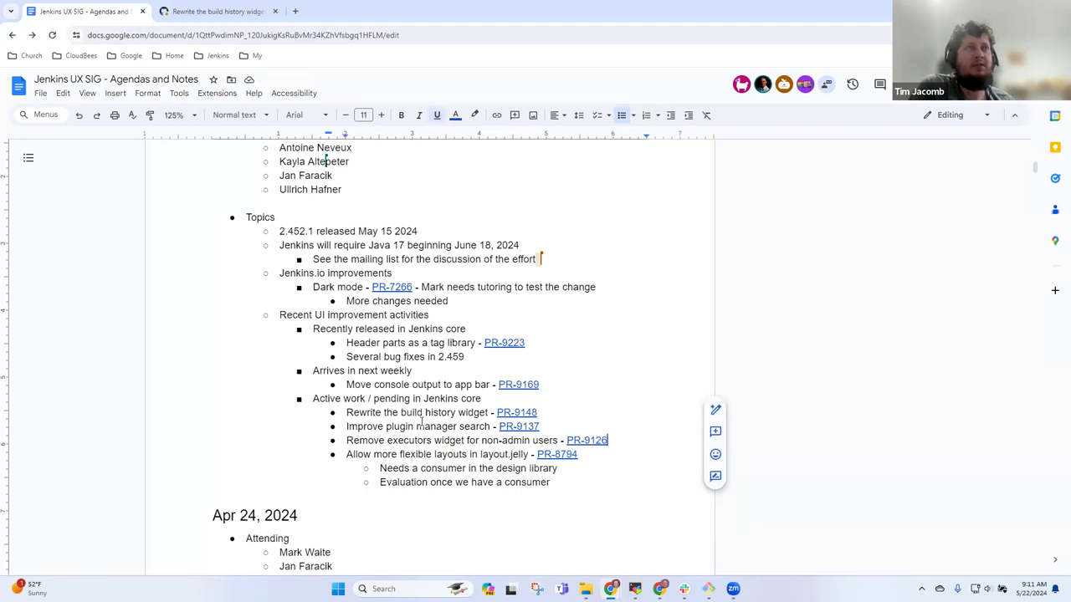
key(Return)
key(Tab)
text(Ma)
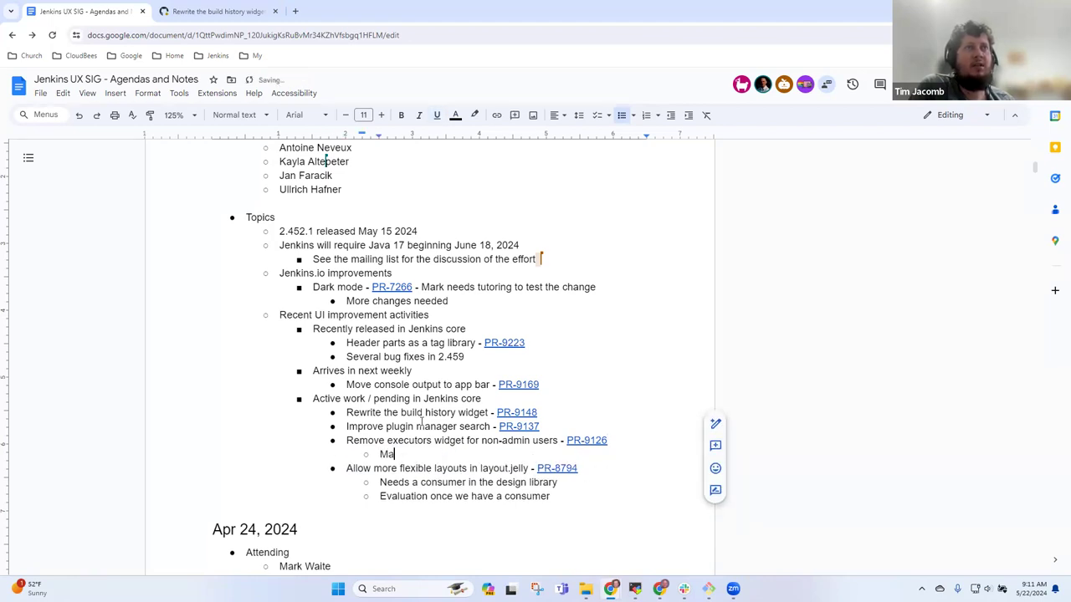
text(y or not)
key(BackSpace)
key(BackSpace)
key(BackSpace)
key(BackSpace)
text(may not )
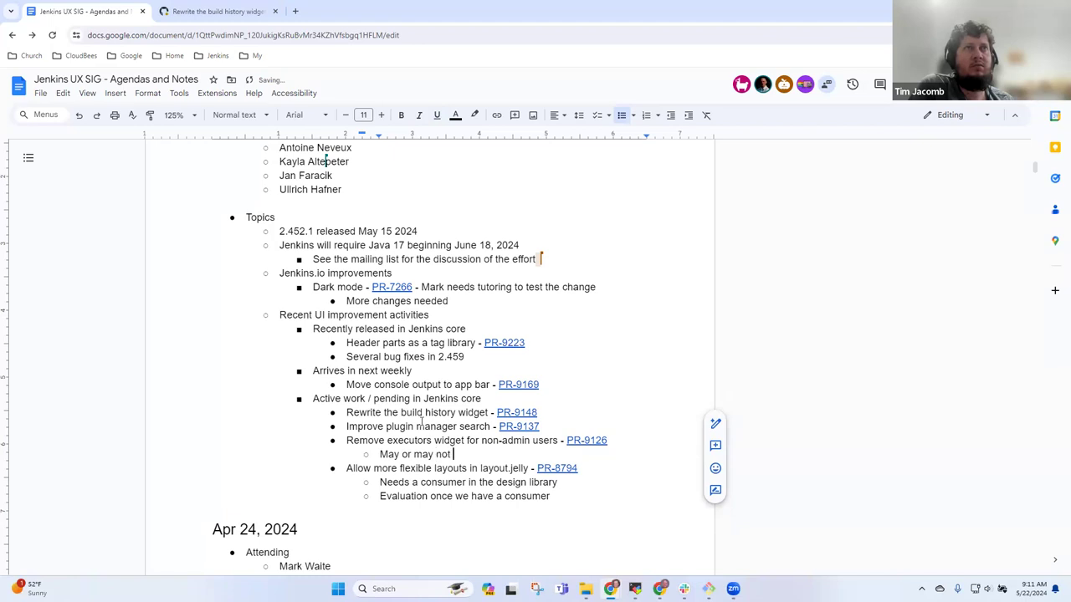
text(have time for this )
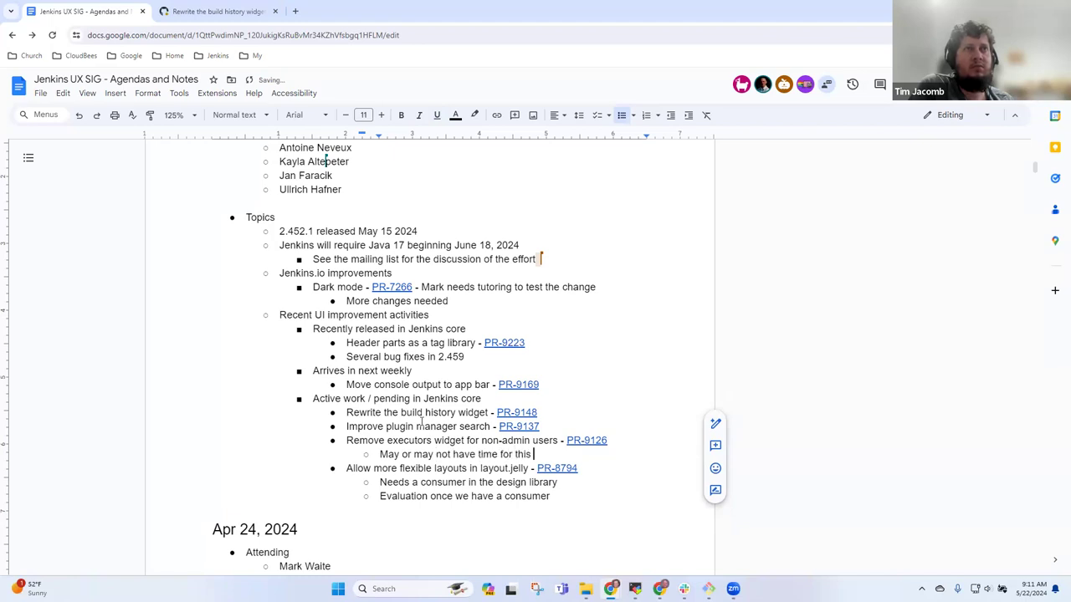
text(one)
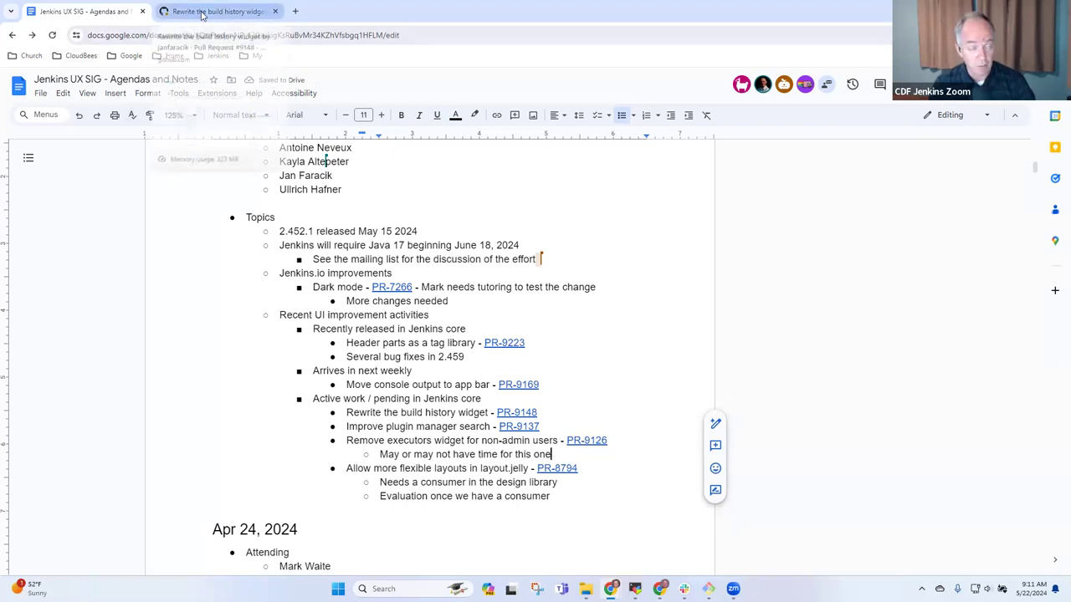
- Filter the jenkins open pull requests to the web-ui label, sorted by recently updated
click(198, 15)
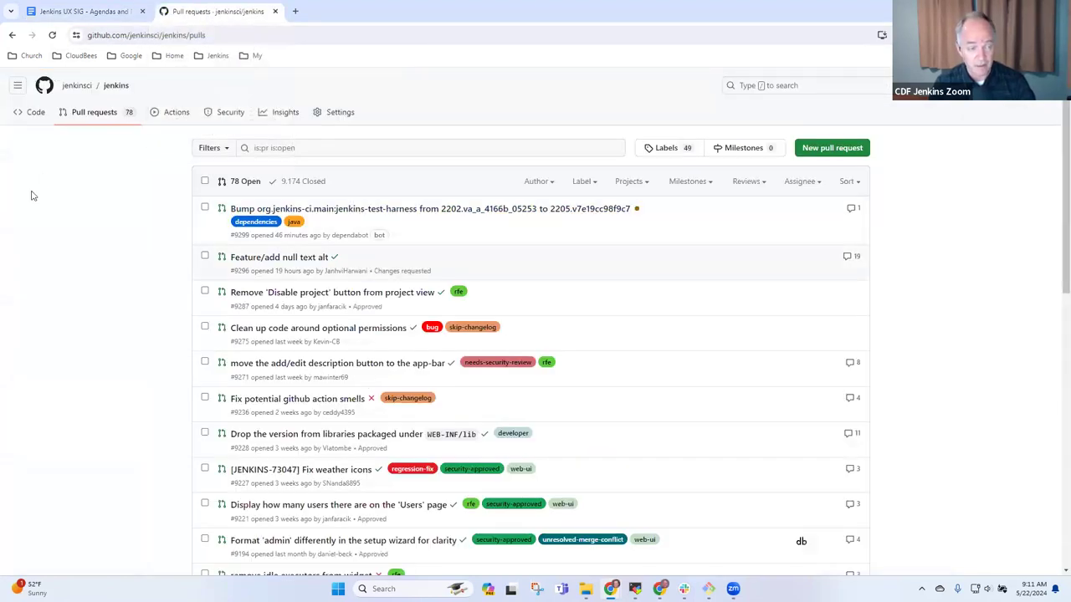
click(95, 112)
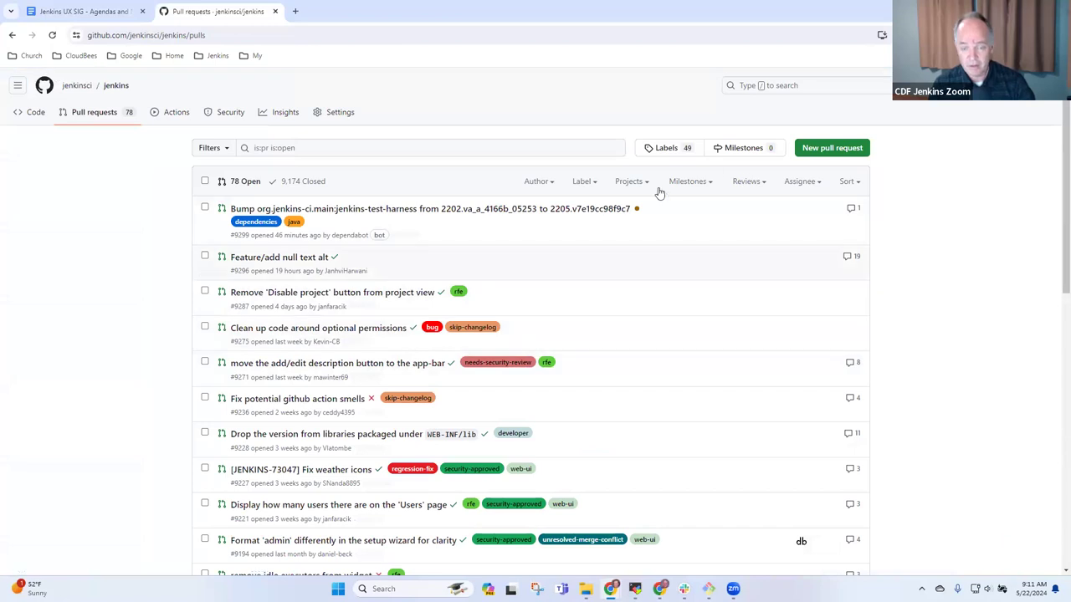
click(583, 181)
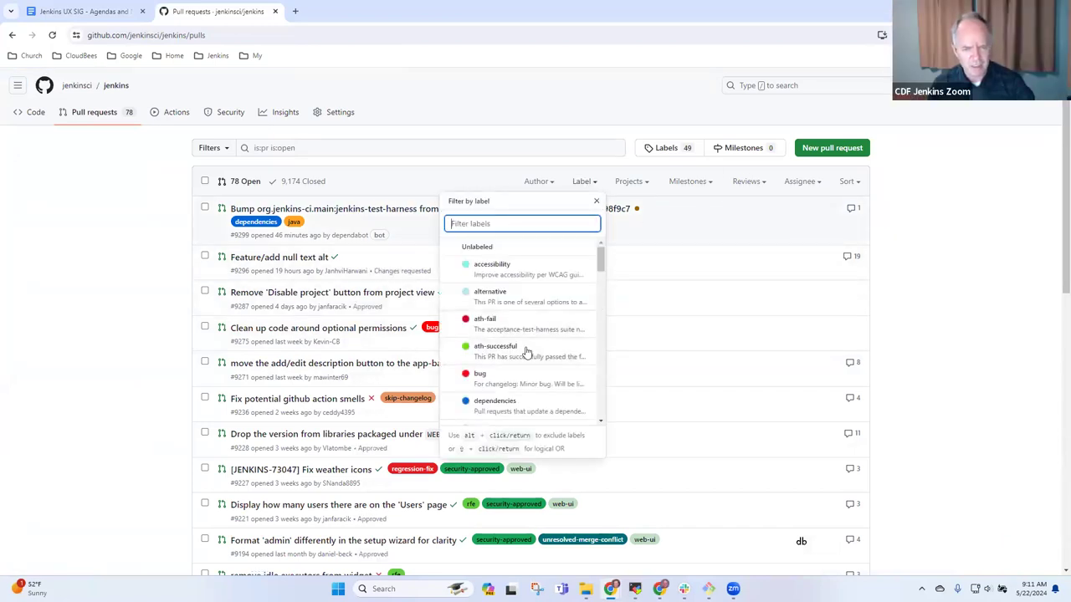
text(web)
click(517, 248)
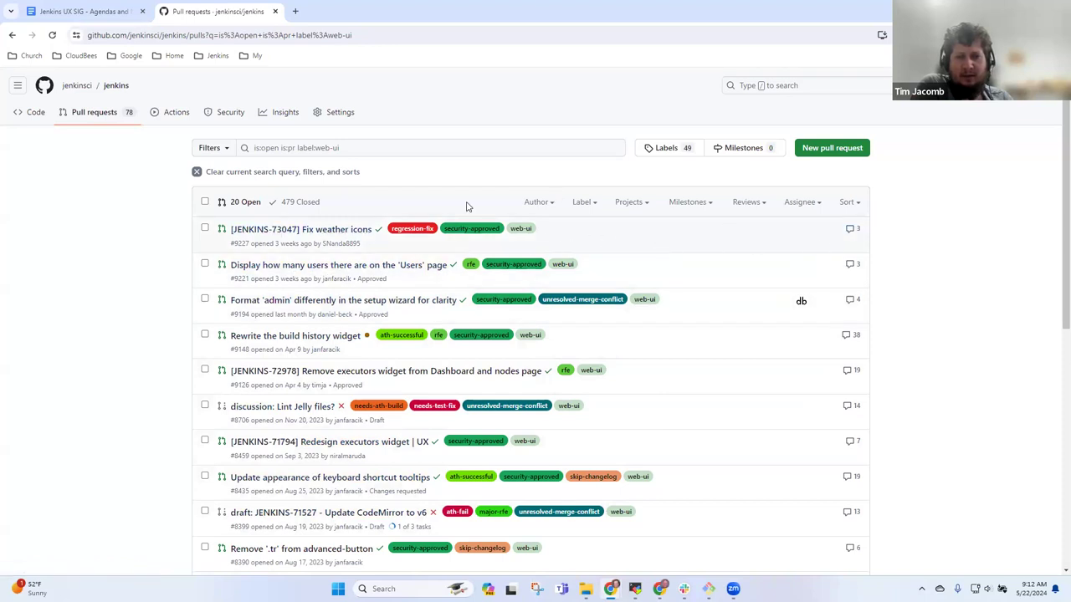
click(847, 202)
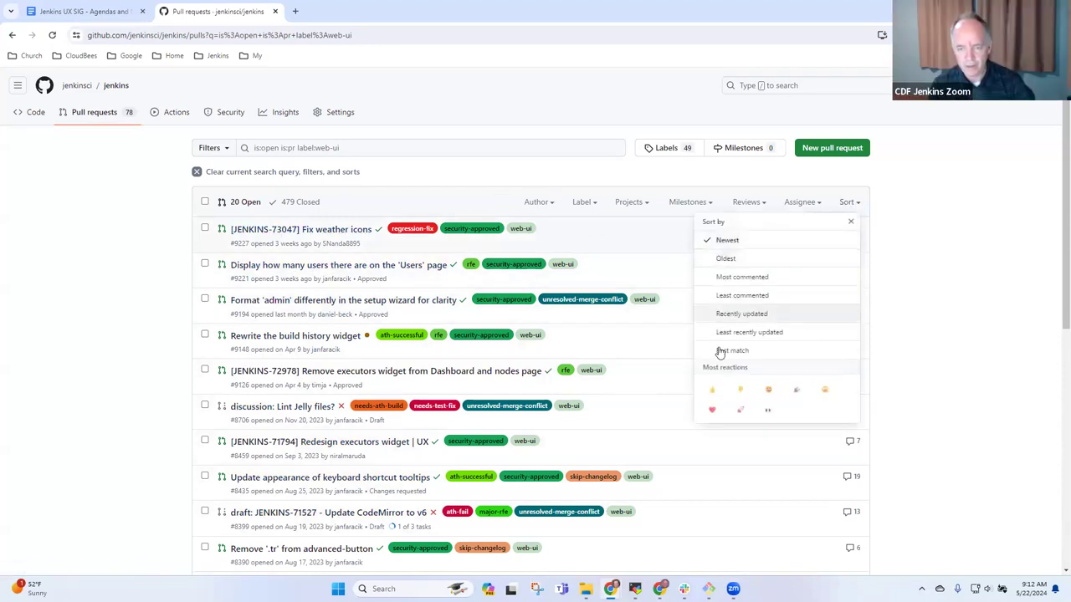
click(744, 316)
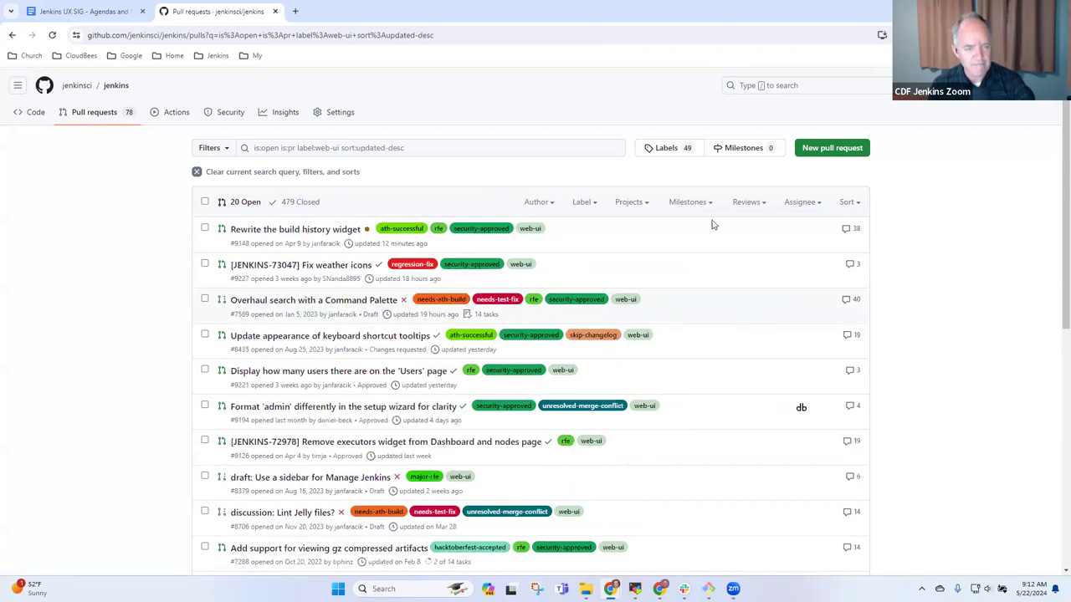
- Copy the link address of the Command Palette pull request
mouse_move(341, 306)
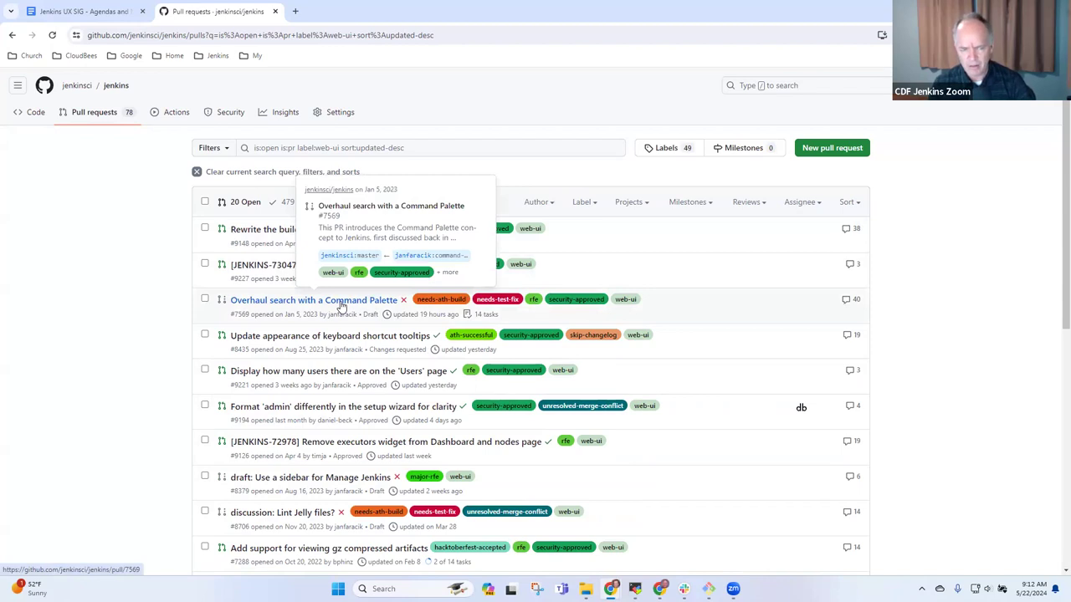
right_click(341, 306)
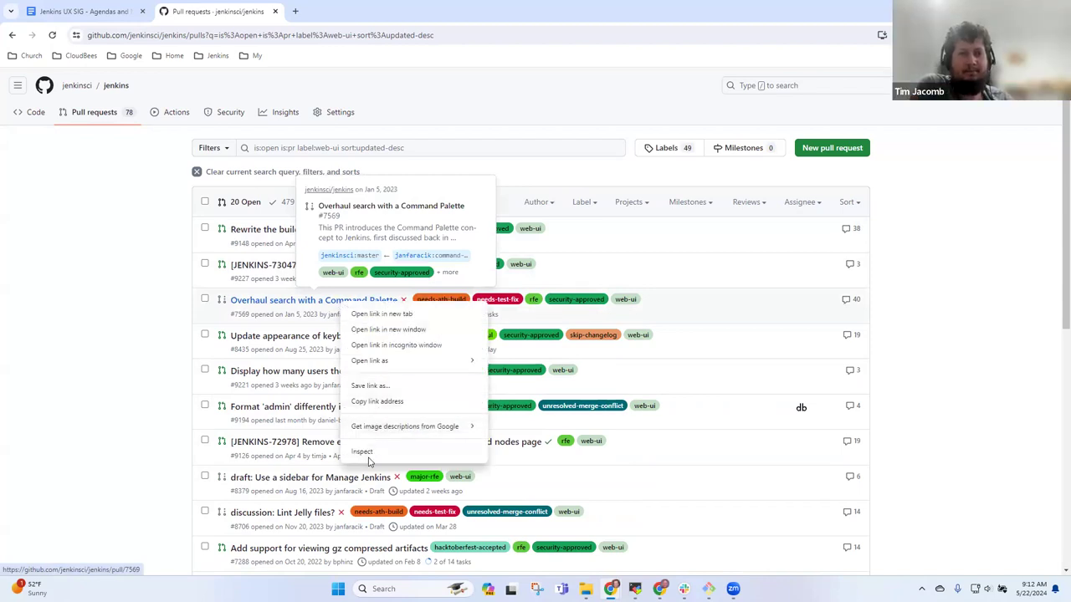
click(386, 402)
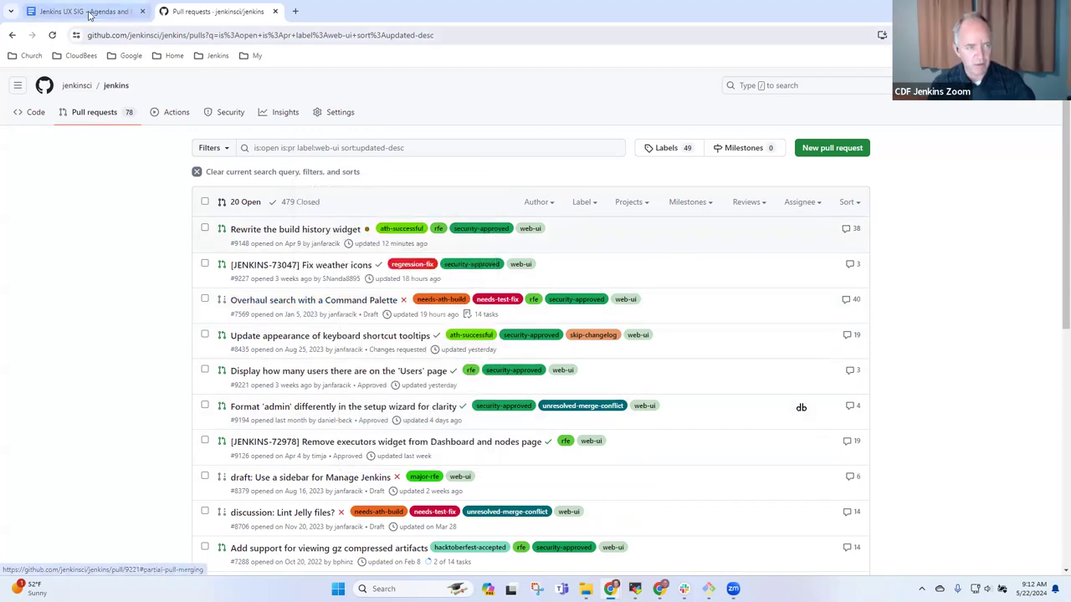
- Add a PR-level Active work bullet below the flexible-layouts entry reading 'Overhaul search with a'
click(89, 14)
key(Down)
key(Down)
key(Down)
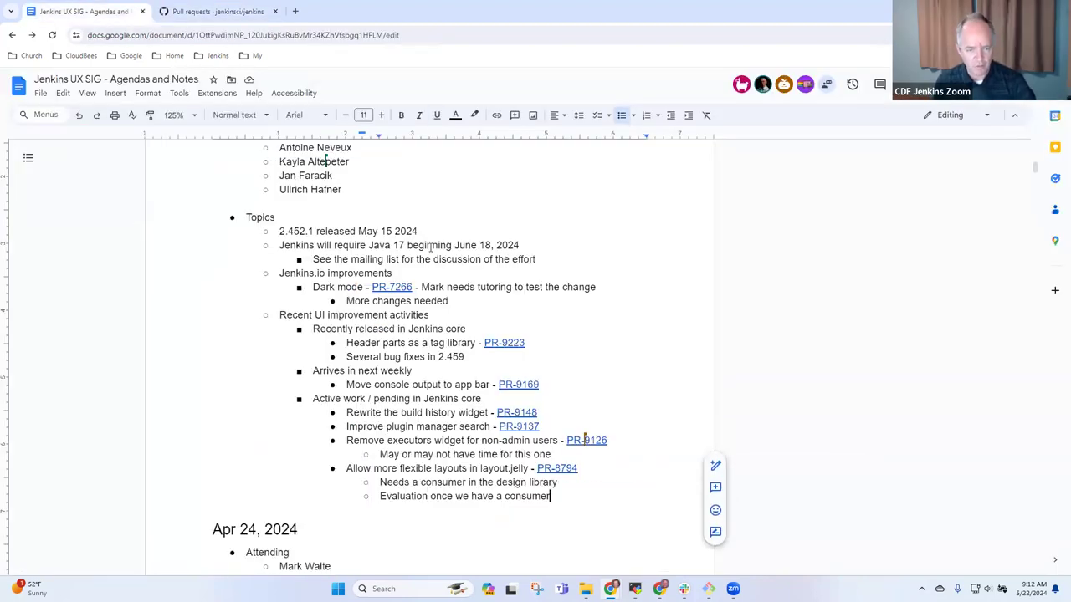
key(Return)
key(shift+Tab)
text(Overhaul)
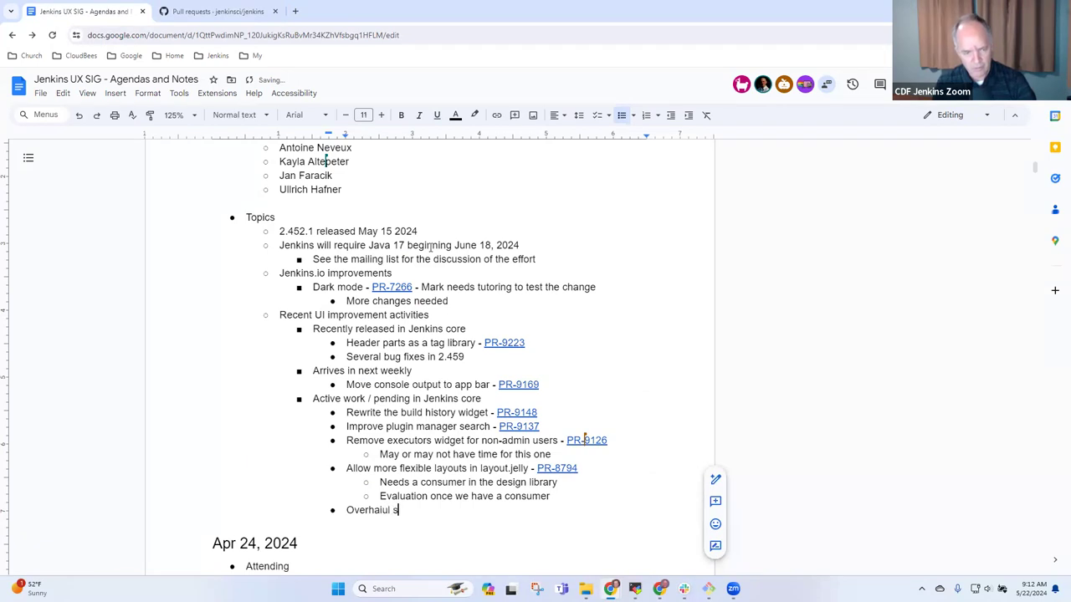
key(BackSpace)
text(search with a)
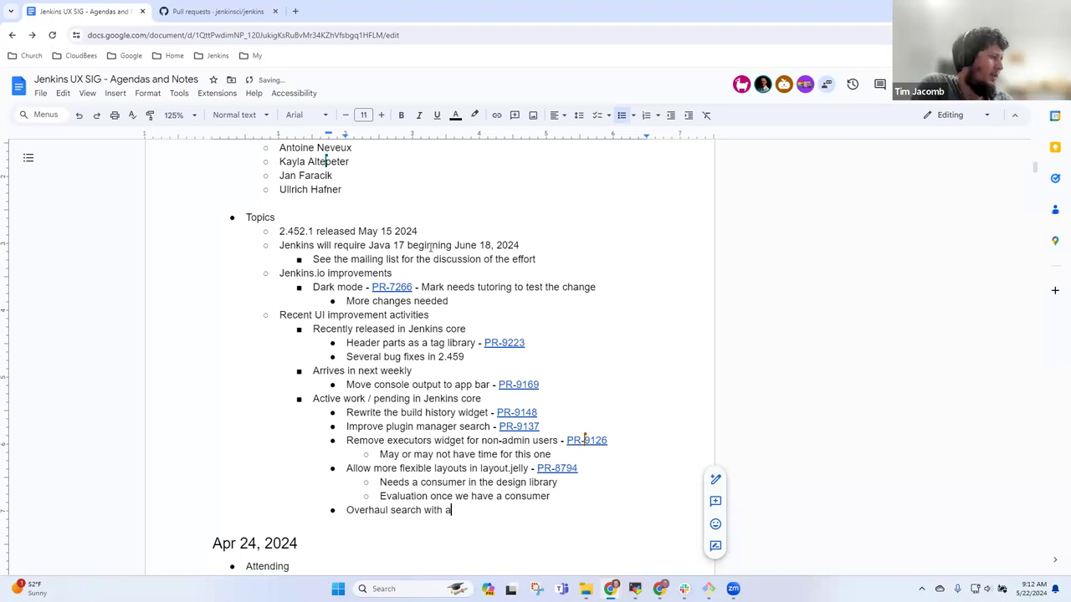
- Open Command Palette pull request #7569 and view its light and dark screenshots
click(216, 10)
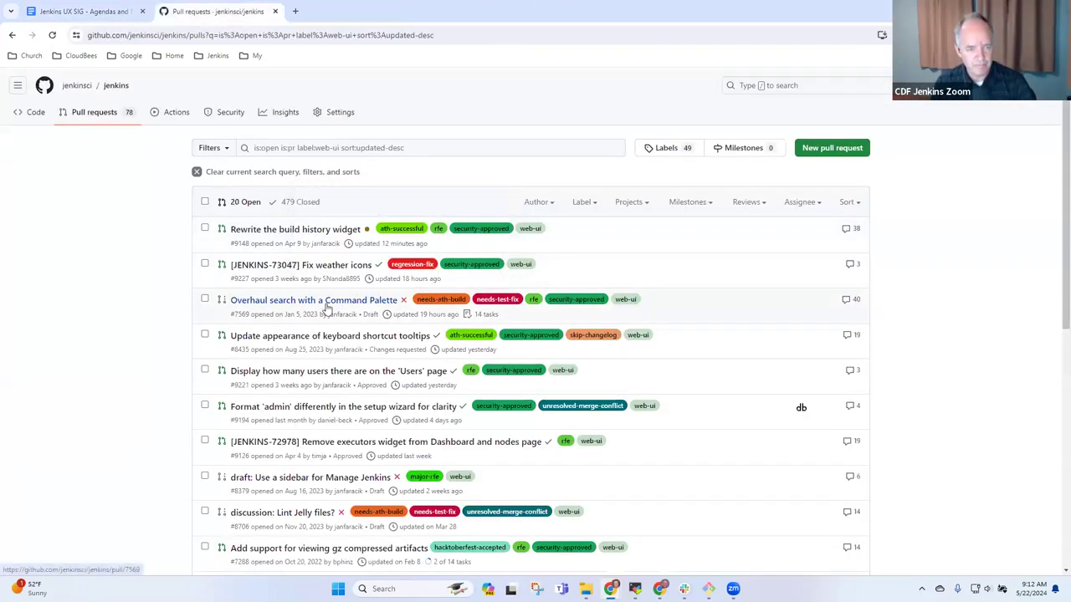
mouse_move(327, 310)
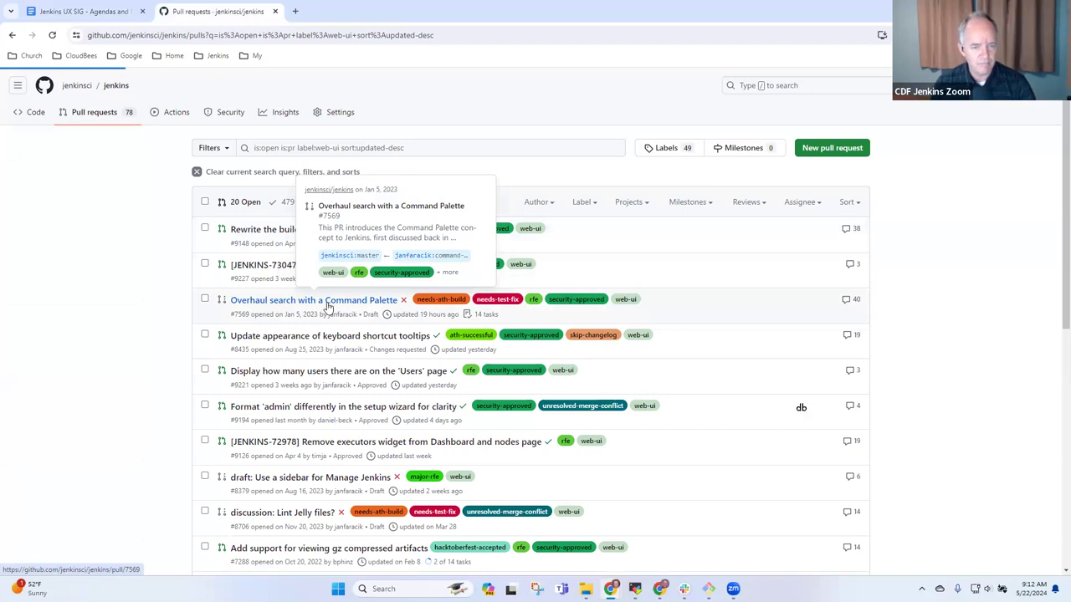
click(327, 308)
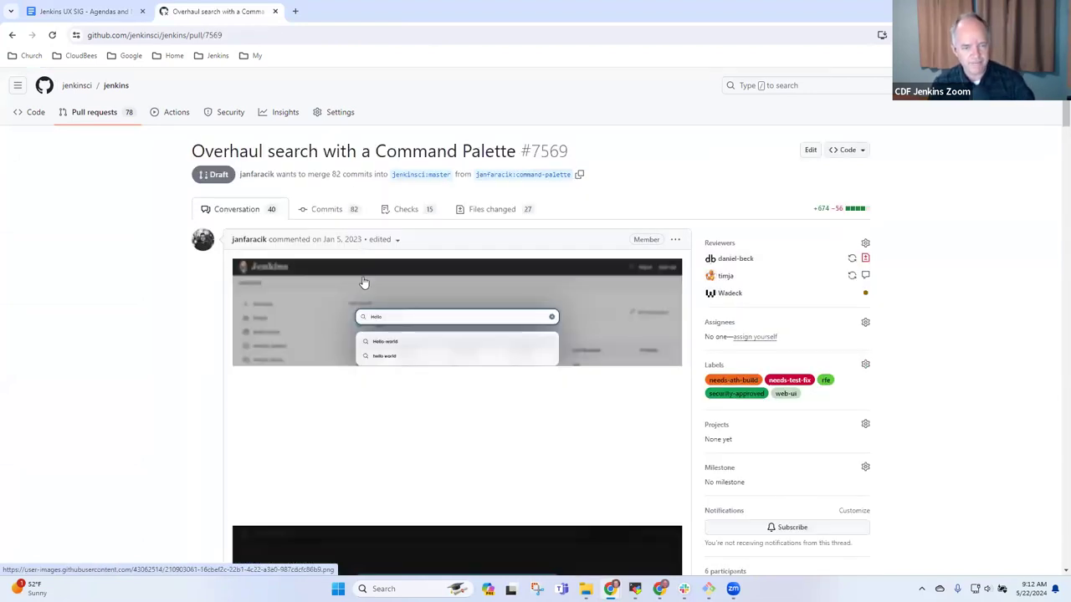
scroll(574, 328, down, 1)
scroll(574, 329, down, 2)
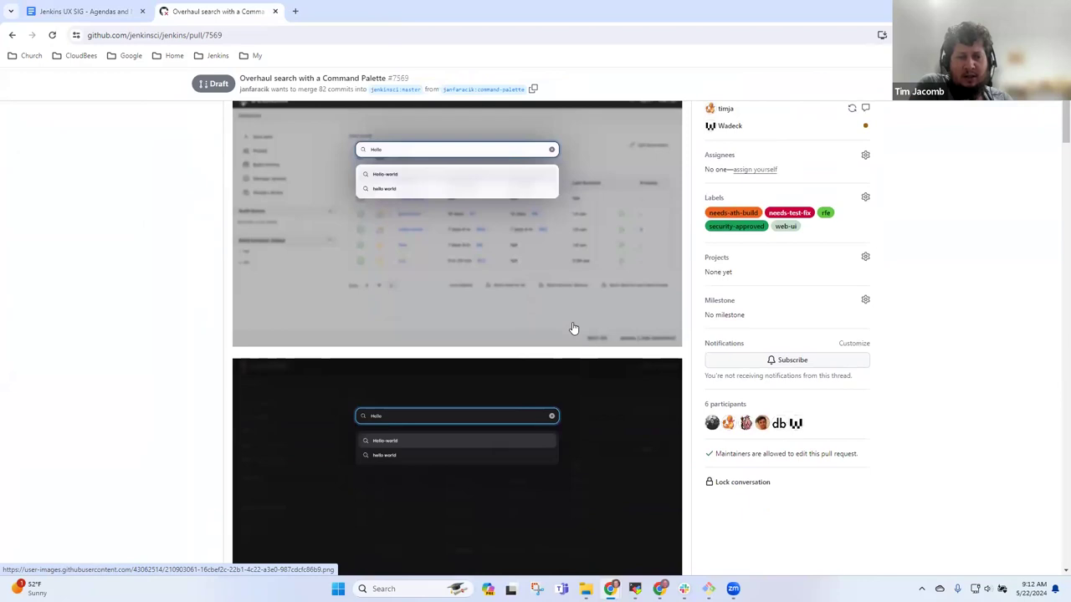
scroll(574, 329, up, 1)
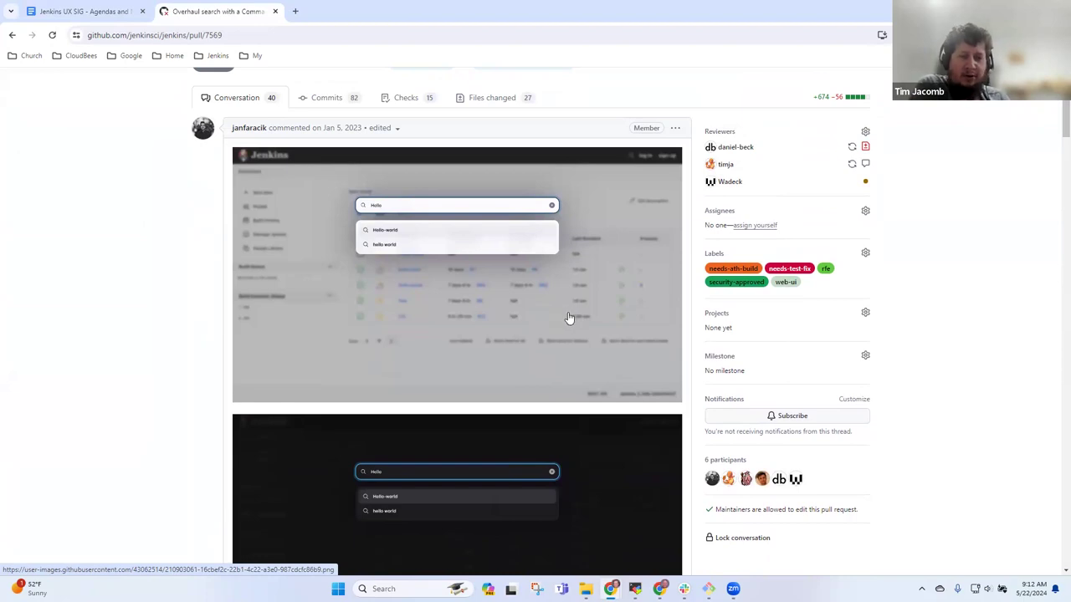
scroll(569, 318, down, 3)
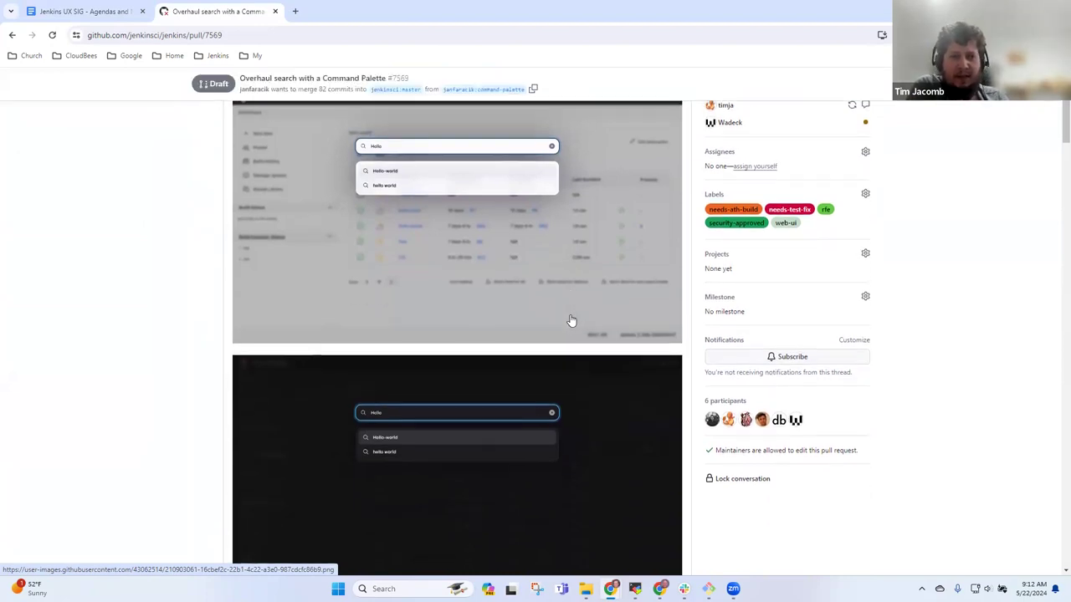
scroll(569, 320, down, 6)
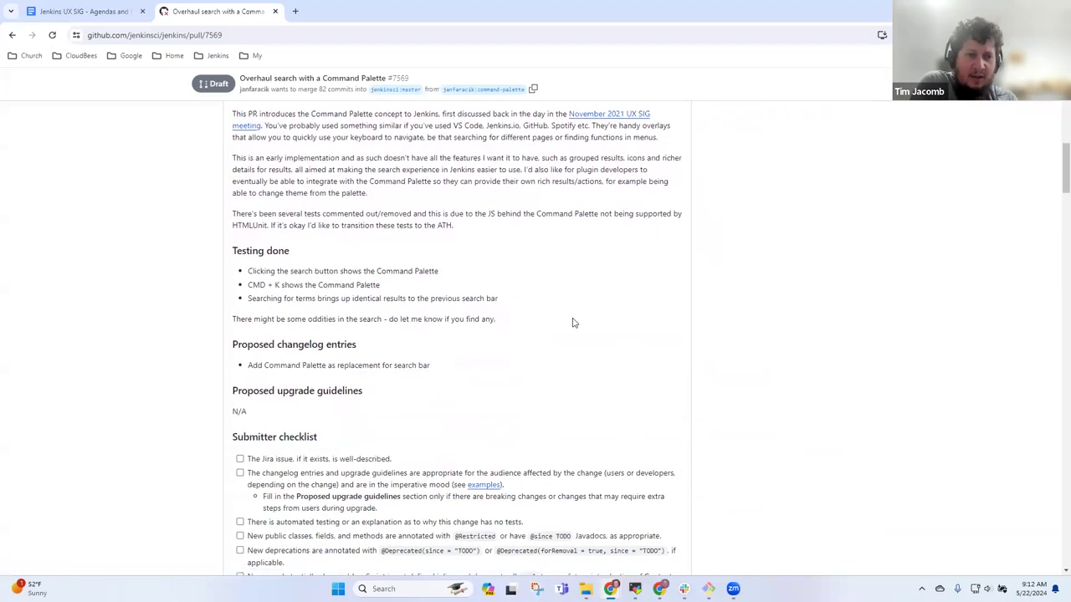
scroll(574, 321, up, 10)
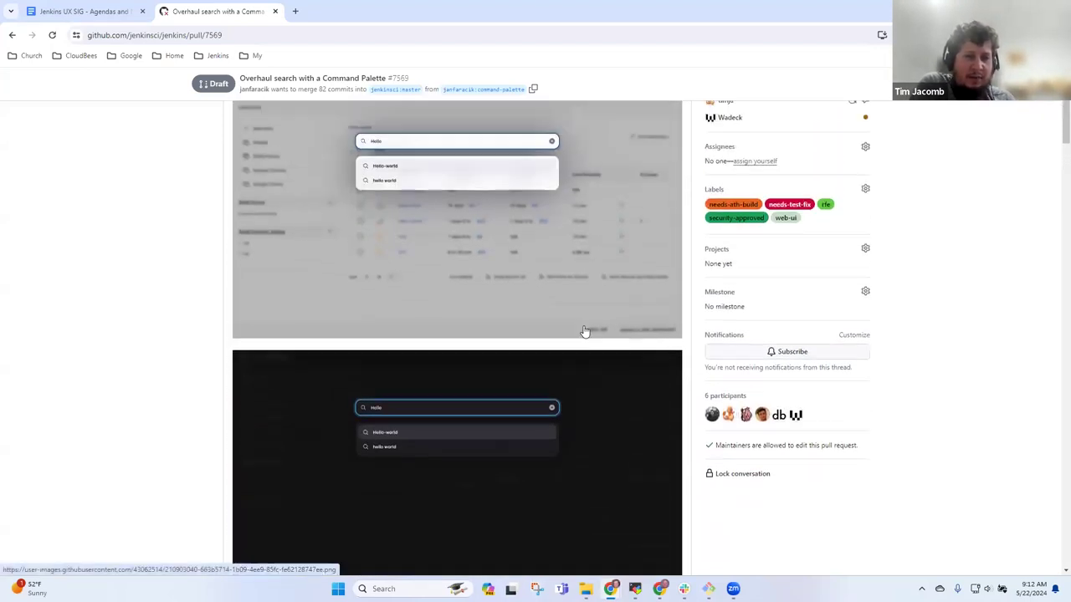
scroll(585, 332, down, 2)
scroll(585, 332, up, 1)
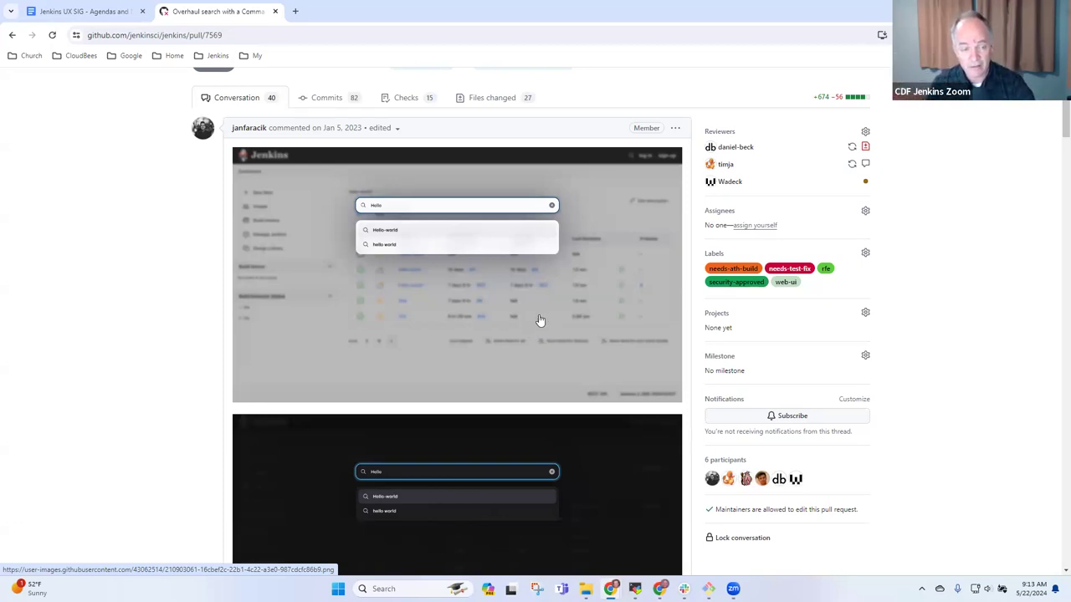
- Review PR #7569's description, checklists and commits, then select its web address
scroll(514, 322, down, 1)
scroll(520, 326, down, 5)
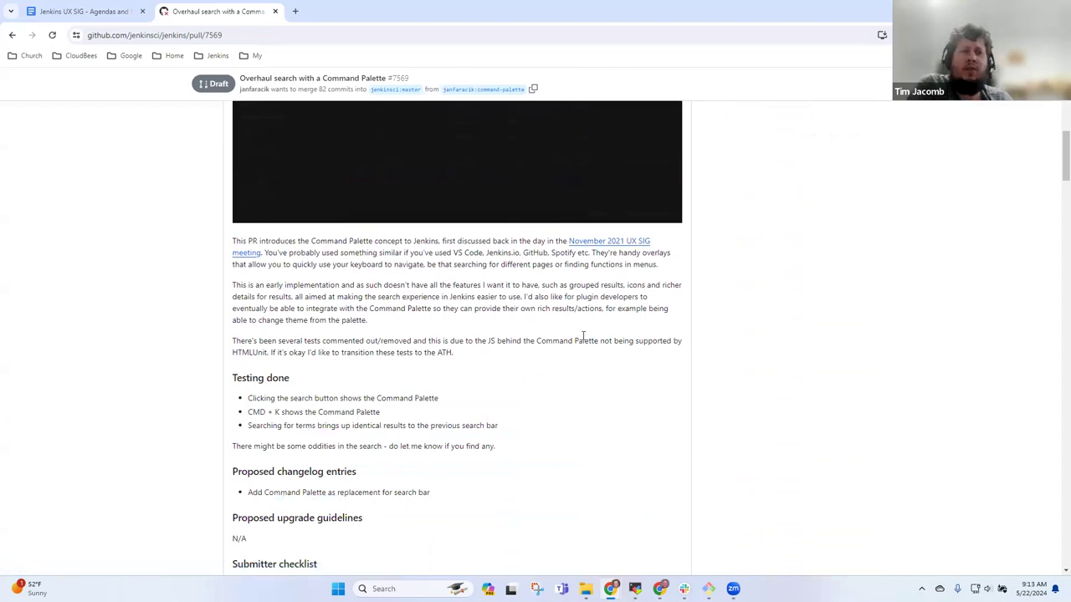
scroll(543, 337, up, 5)
scroll(542, 338, up, 1)
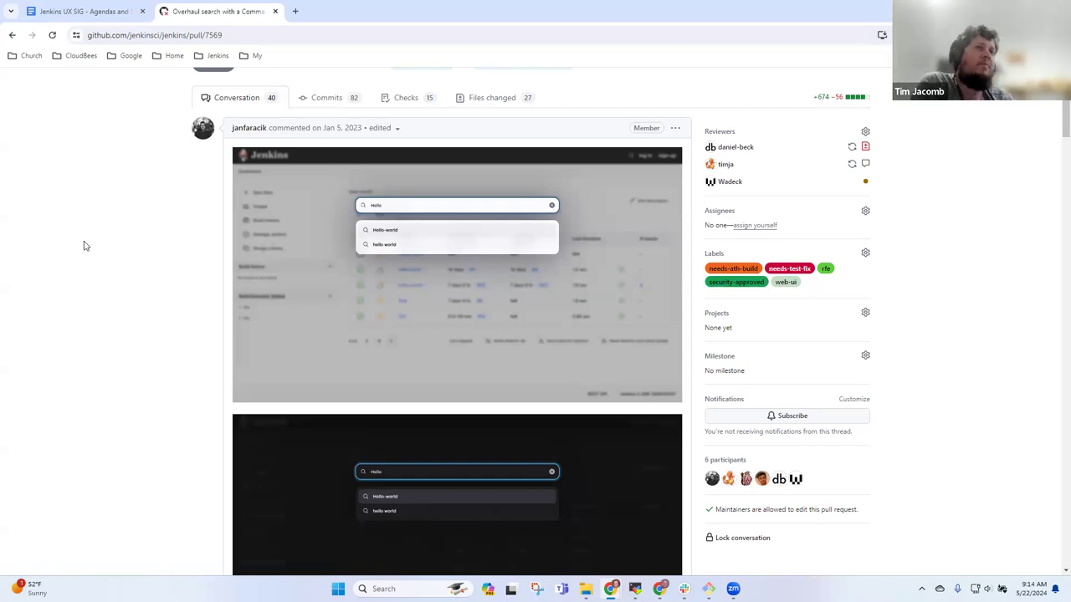
scroll(98, 228, down, 1)
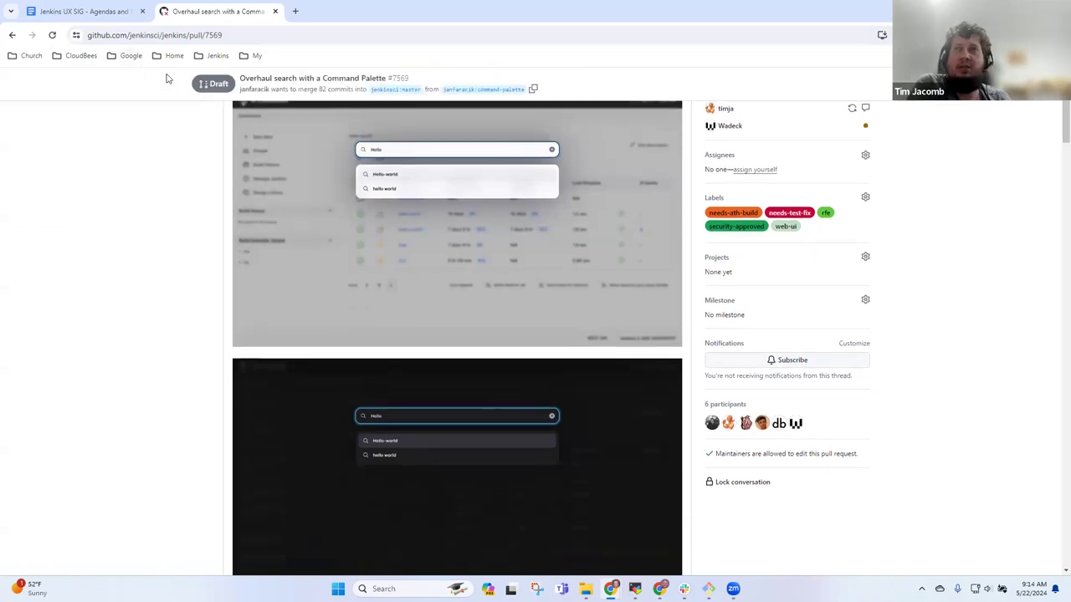
scroll(191, 198, down, 3)
scroll(198, 188, down, 8)
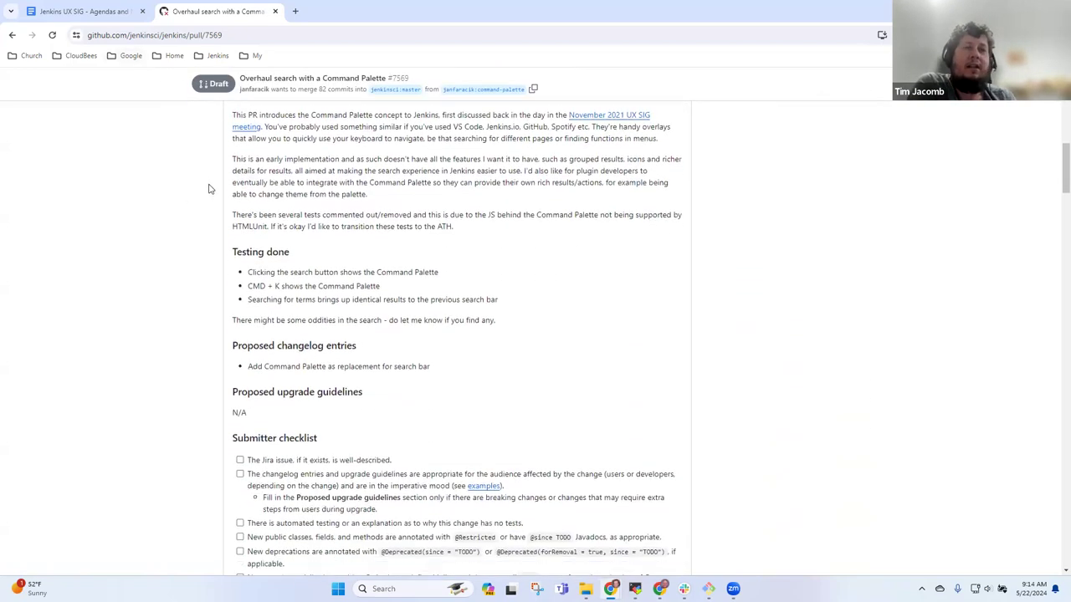
scroll(240, 186, down, 7)
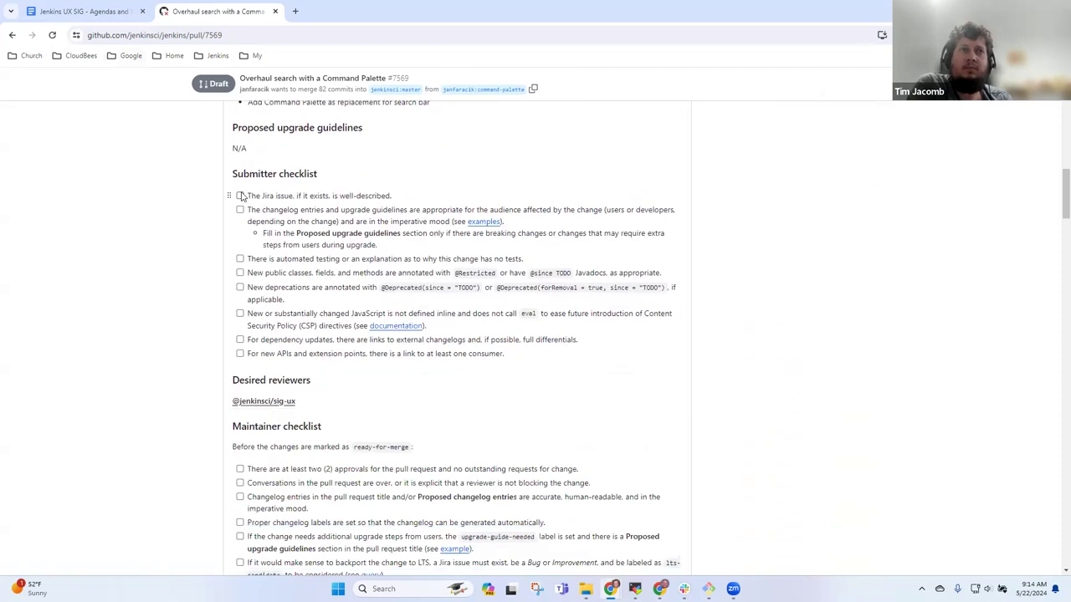
scroll(276, 205, down, 14)
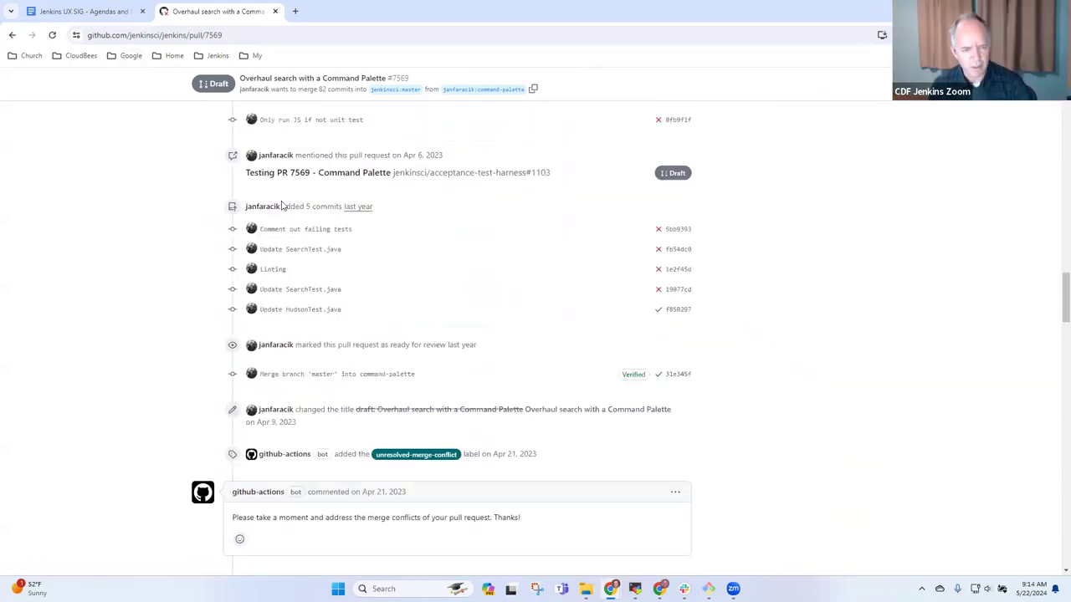
scroll(282, 200, up, 20)
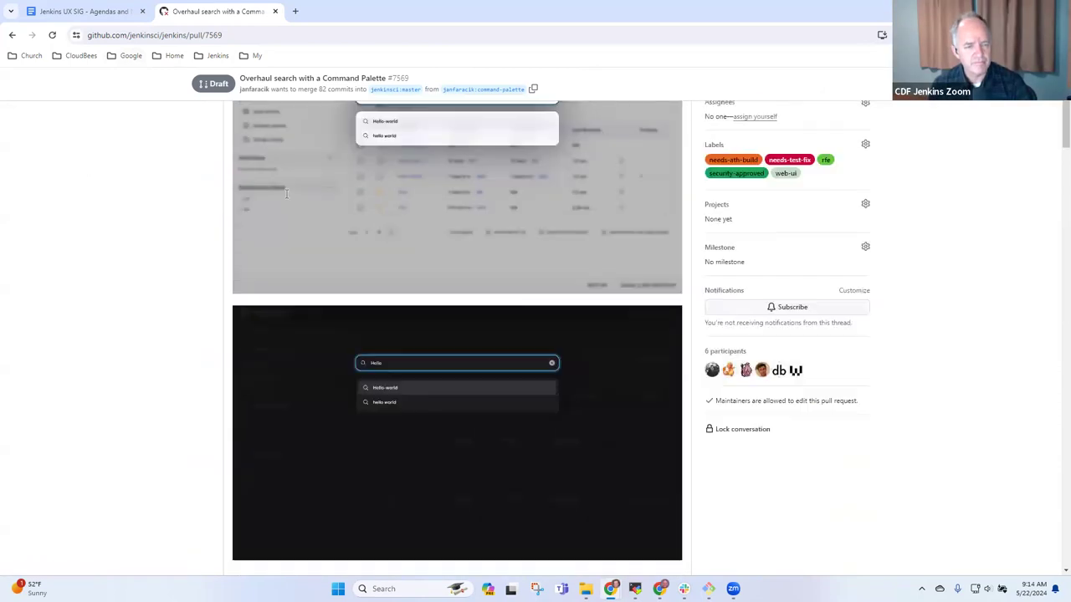
scroll(288, 199, down, 2)
scroll(288, 199, up, 1)
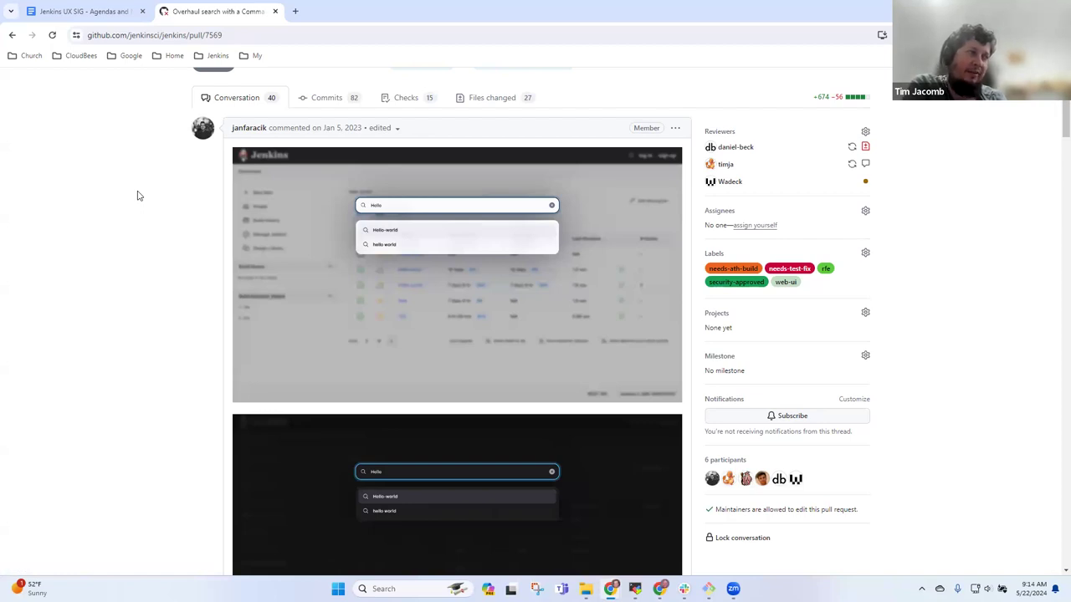
click(222, 35)
key(ctrl+c)
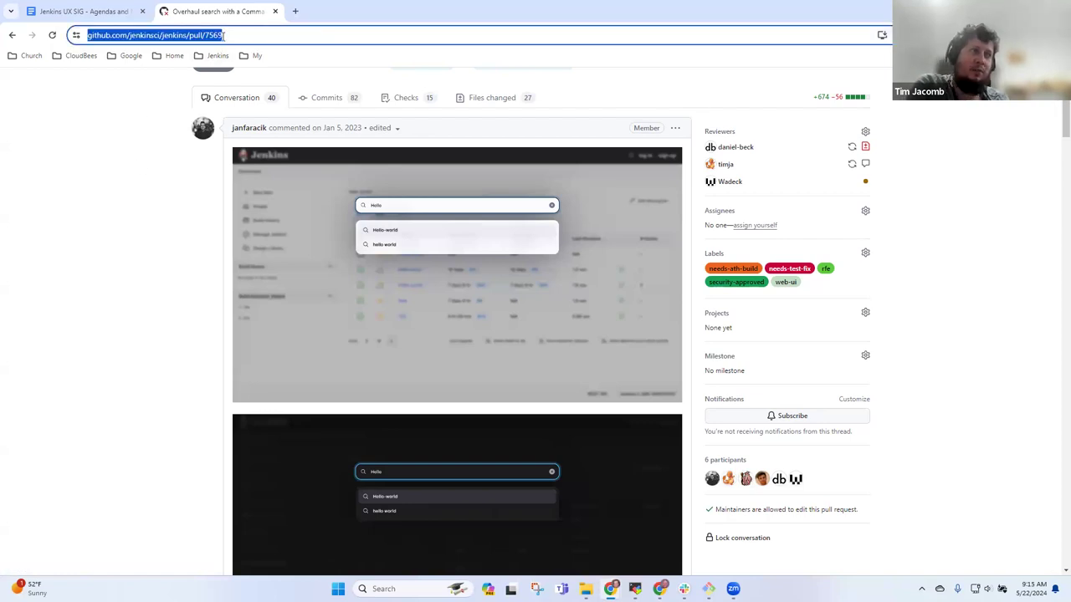
- Complete the bullet as 'command palette - PR-7569', with PR-7569 linked to the pull request URL
click(115, 15)
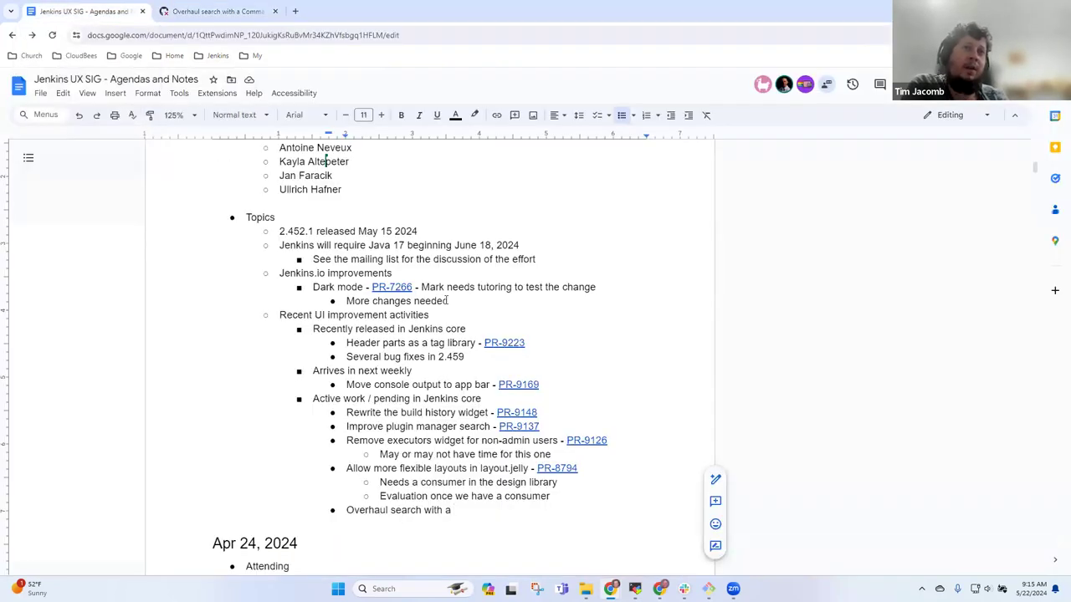
text(command palette - PR-xxx)
key(ctrl+shift+Left)
key(ctrl+shift+Left)
key(ctrl+shift+Left)
key(ctrl+k)
key(ctrl+v)
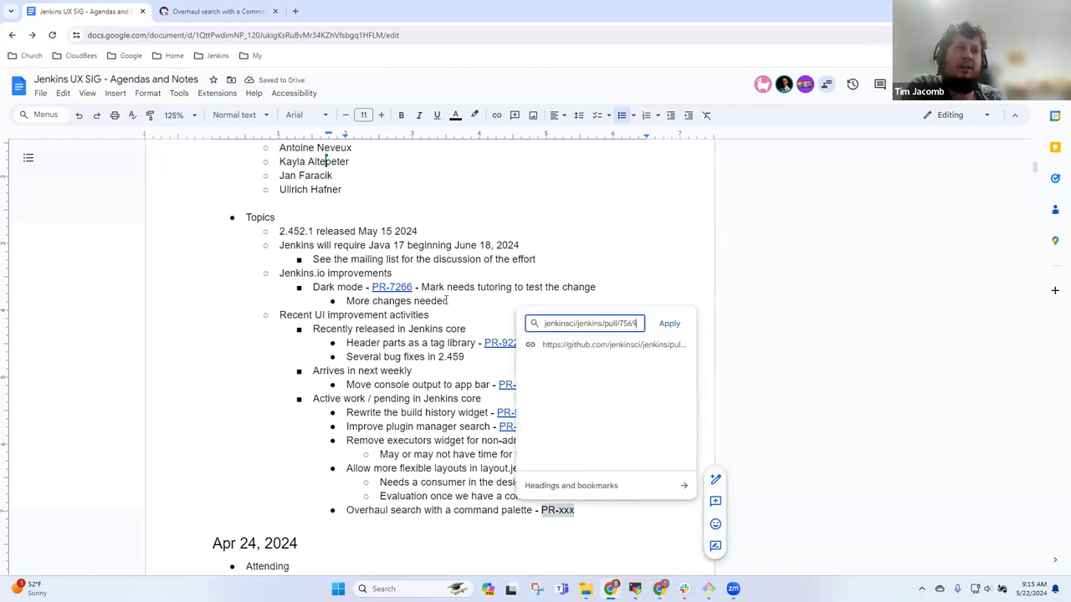
key(ctrl+shift+Left)
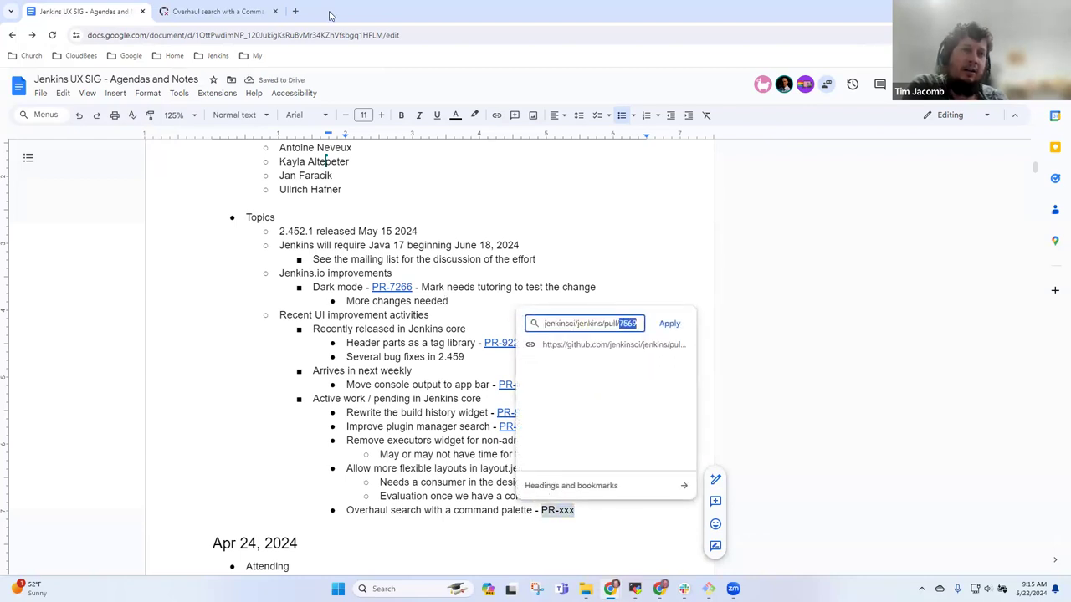
click(662, 323)
key(ctrl+Left)
text(7569)
key(Delete)
key(Delete)
key(Delete)
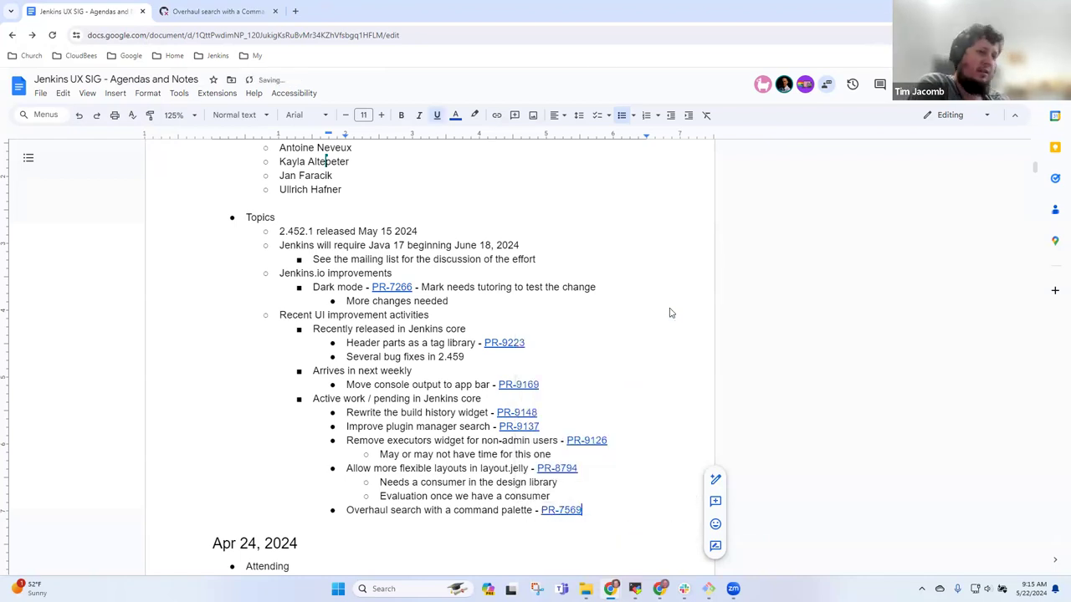
click(213, 11)
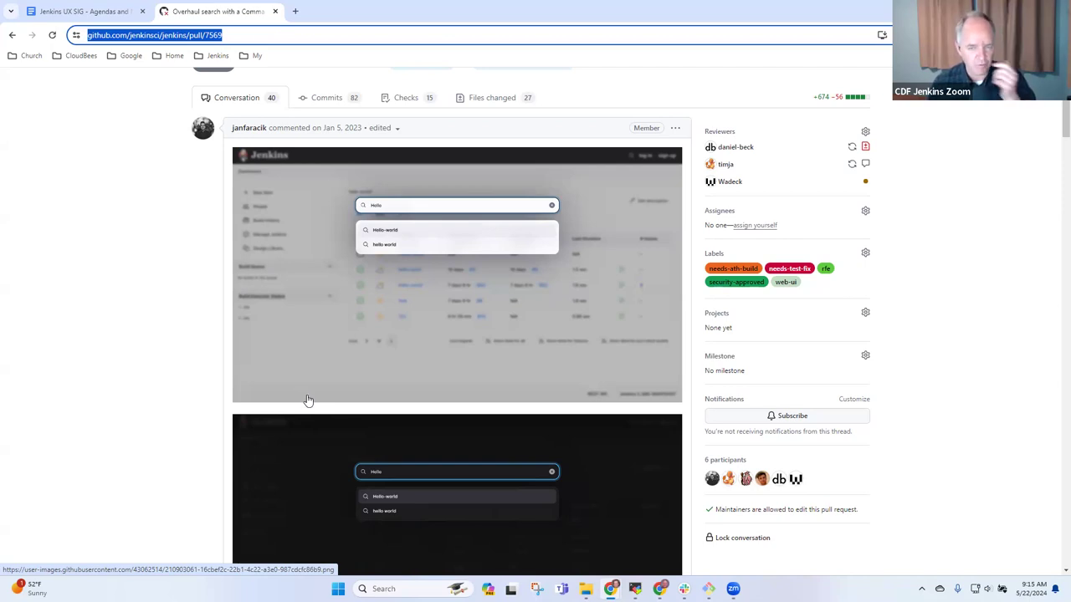
mouse_move(723, 272)
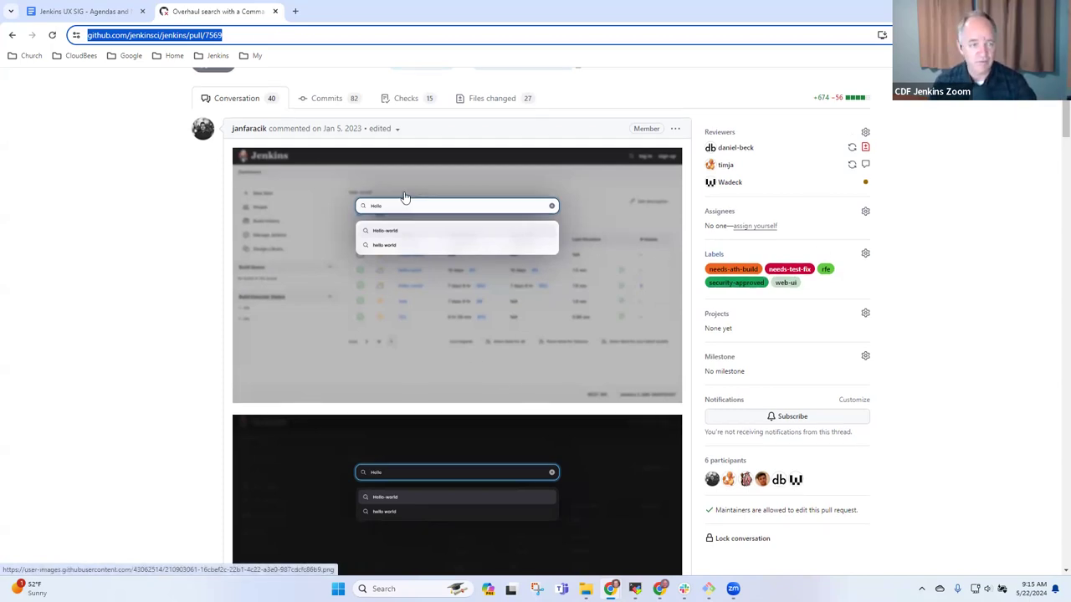
scroll(404, 196, up, 2)
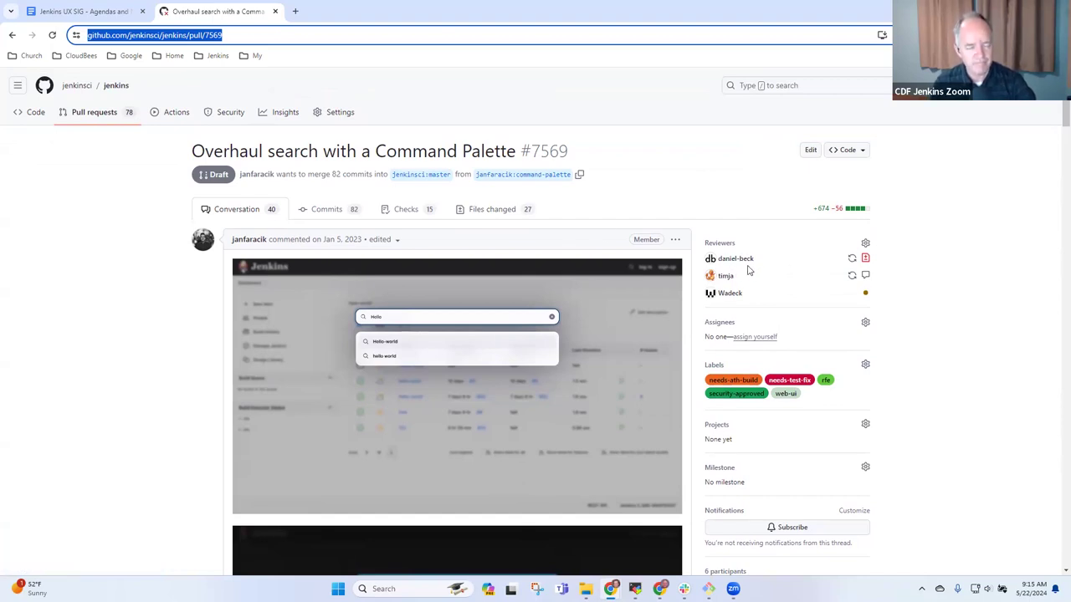
scroll(750, 271, down, 2)
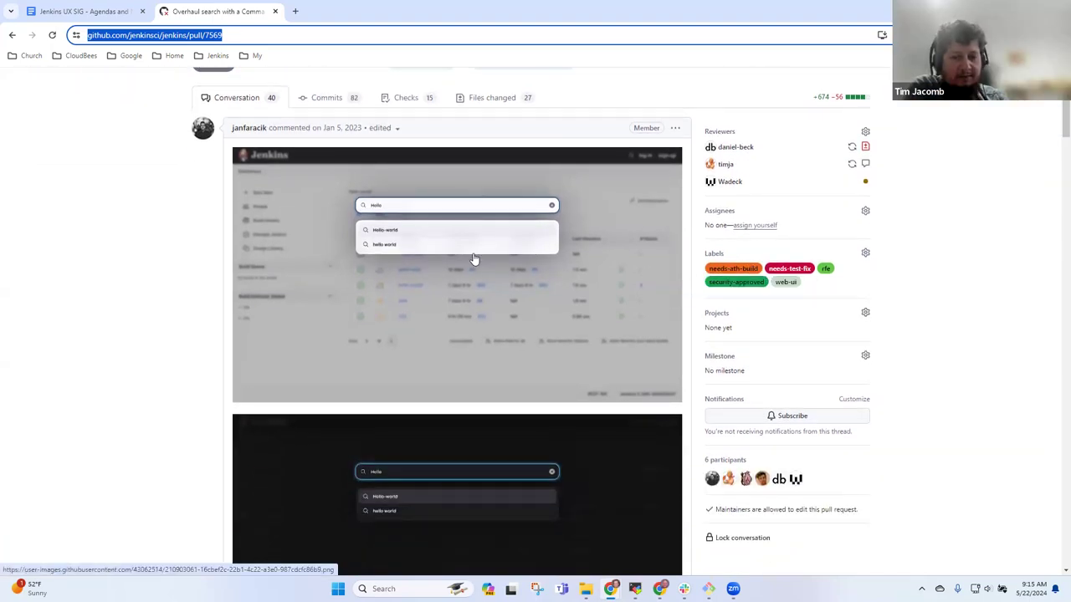
scroll(480, 277, up, 2)
- Show only the 20 open web-ui pull requests, ordered by most recently updated
click(80, 112)
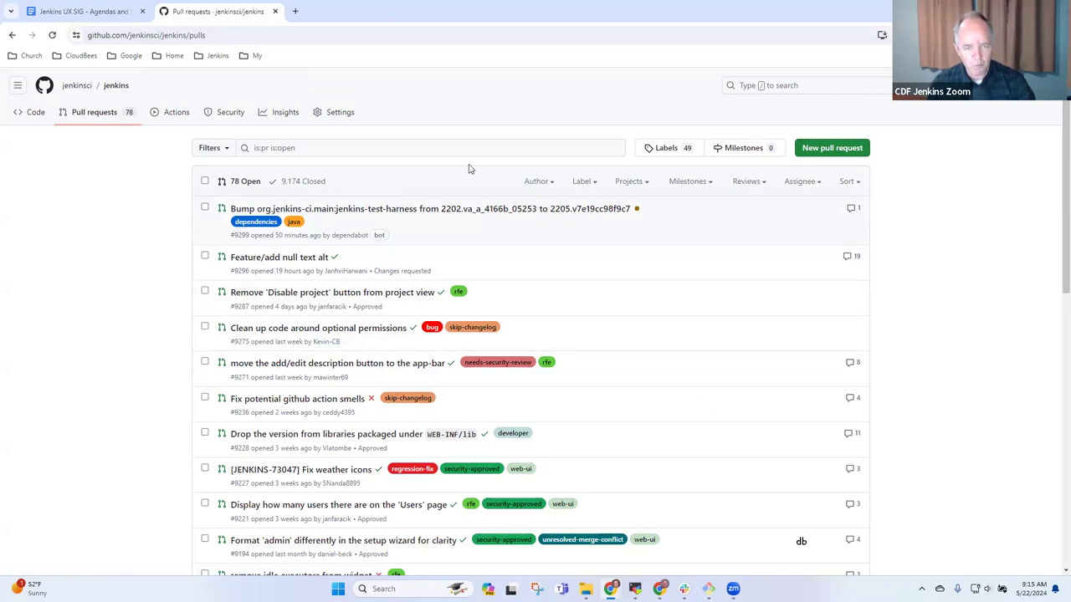
click(583, 182)
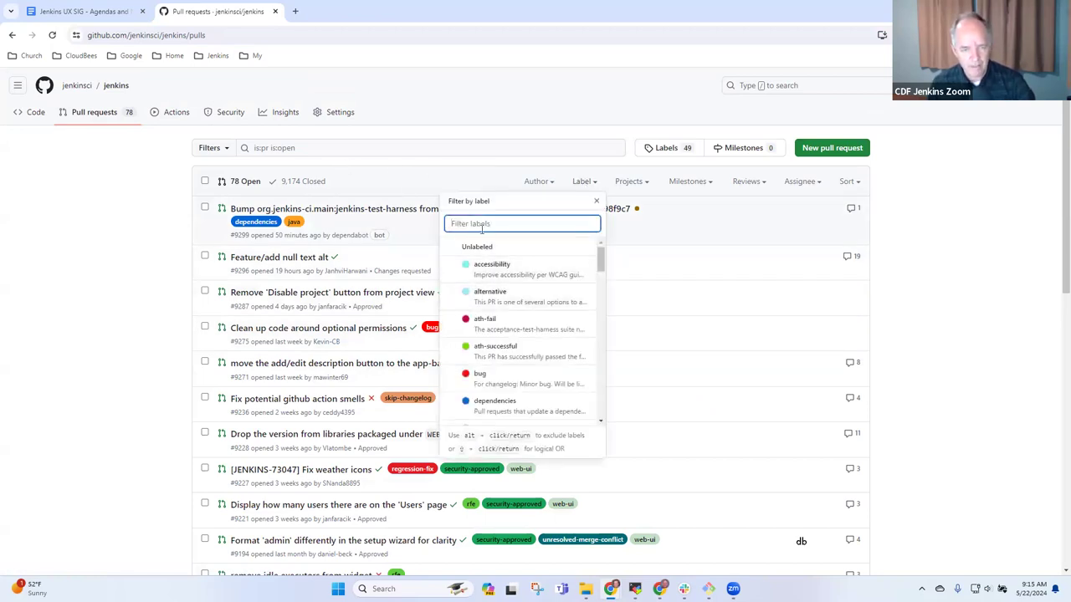
text(web)
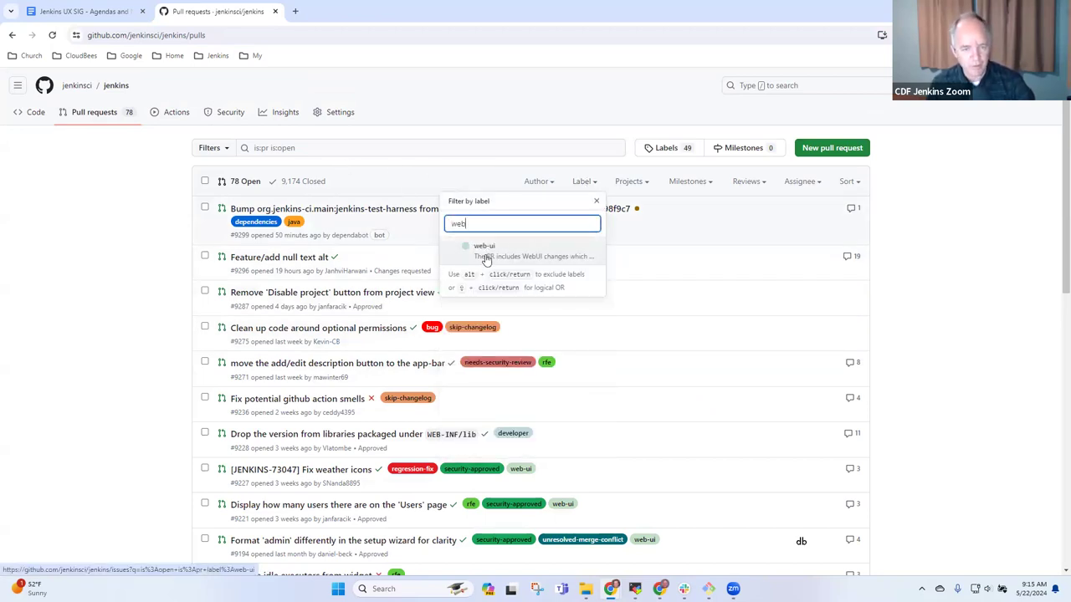
click(486, 260)
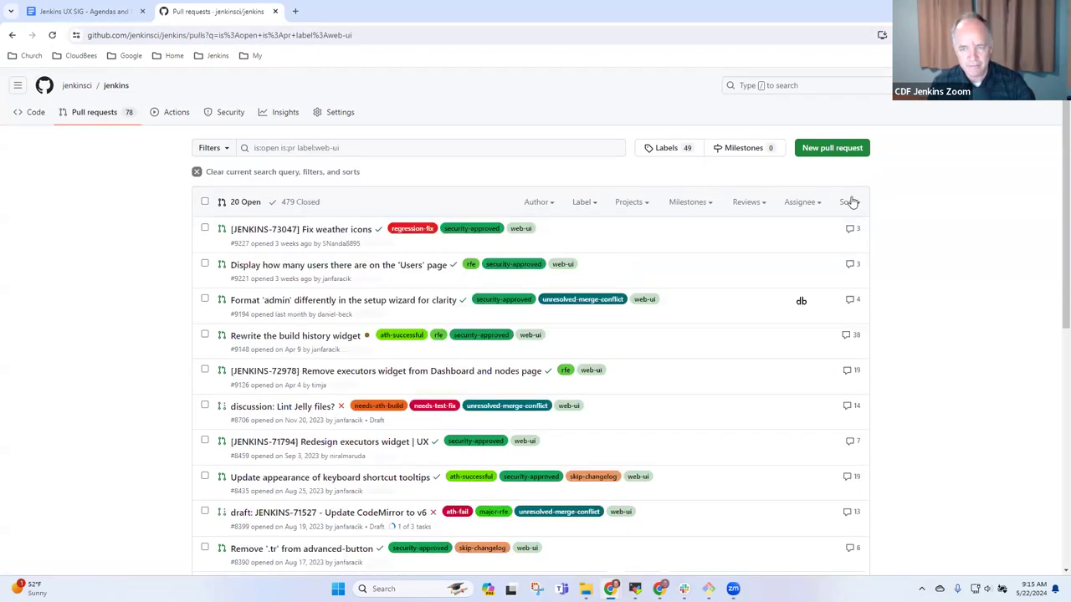
click(848, 205)
click(759, 313)
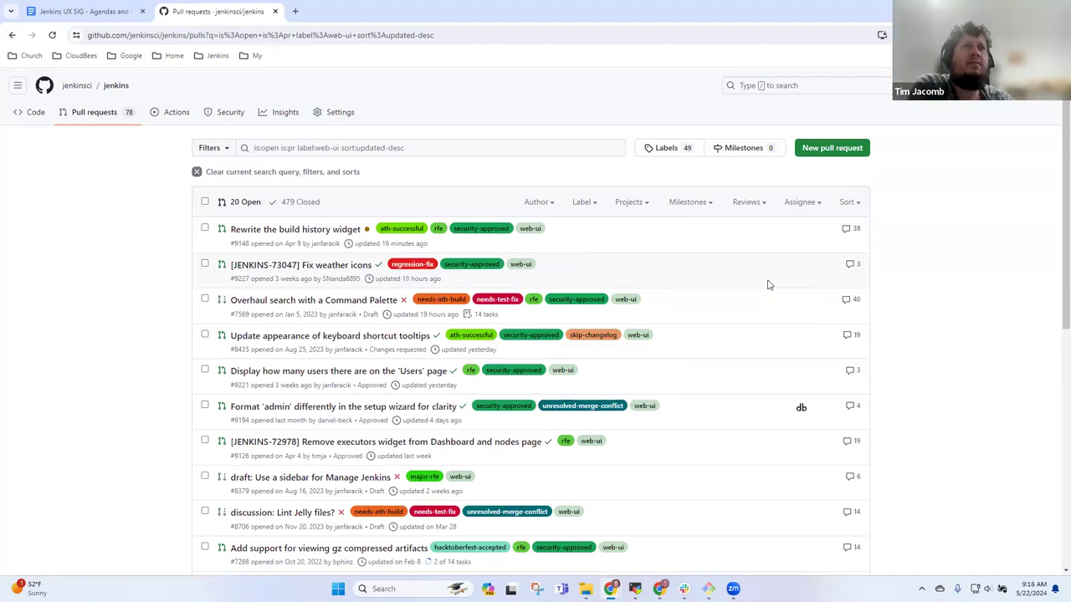
- Open the users-count pull request #9221 in a new tab
right_click(324, 373)
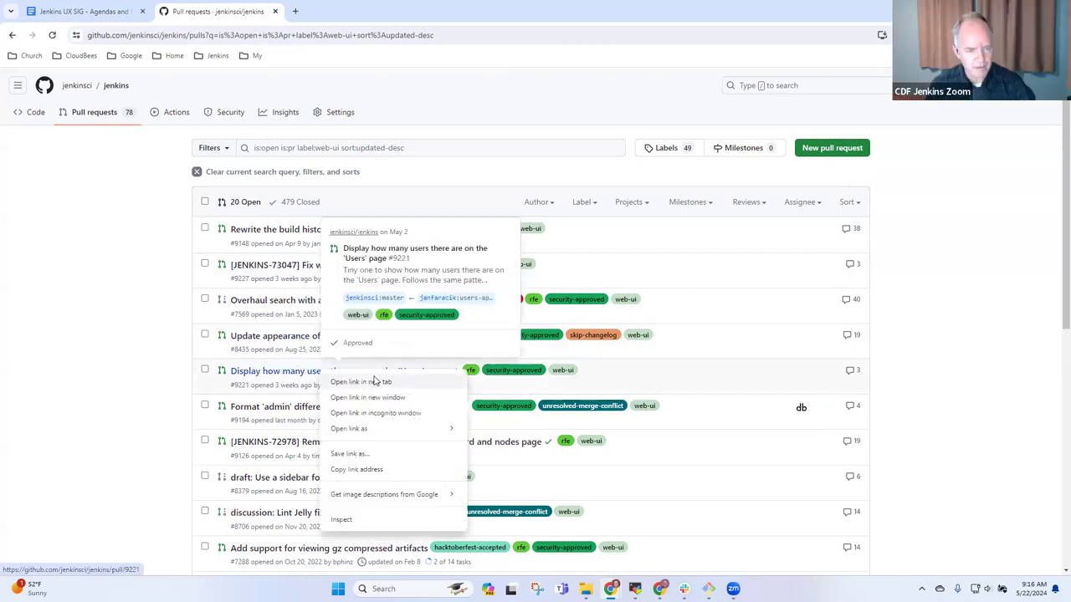
click(374, 381)
click(343, 13)
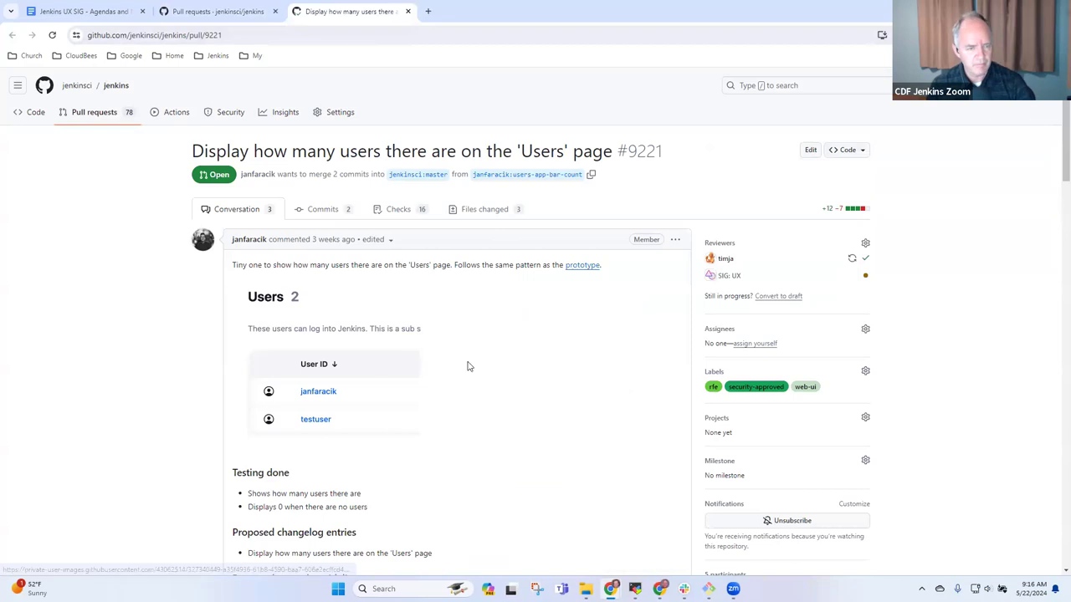
- Review PR #9221 and select its web address for copying
scroll(449, 358, down, 1)
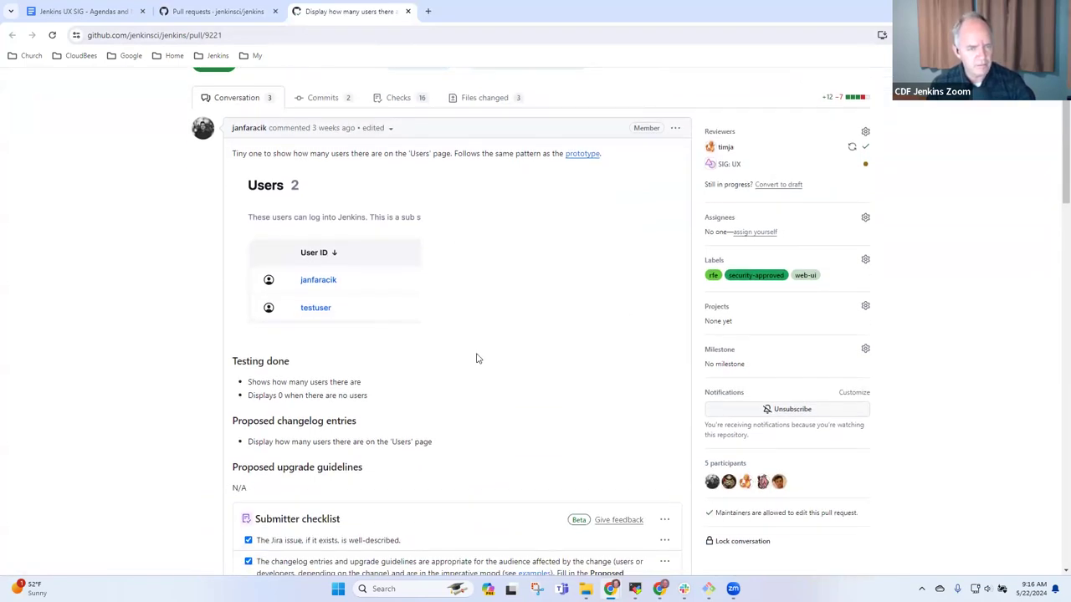
scroll(508, 347, up, 1)
scroll(514, 358, down, 5)
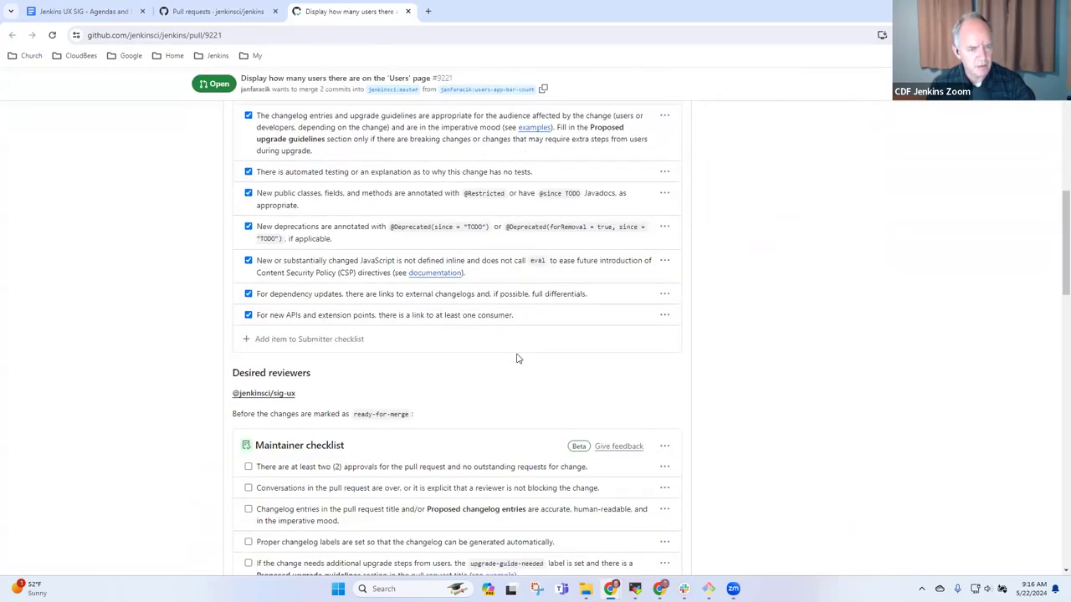
scroll(517, 358, down, 3)
scroll(510, 343, up, 8)
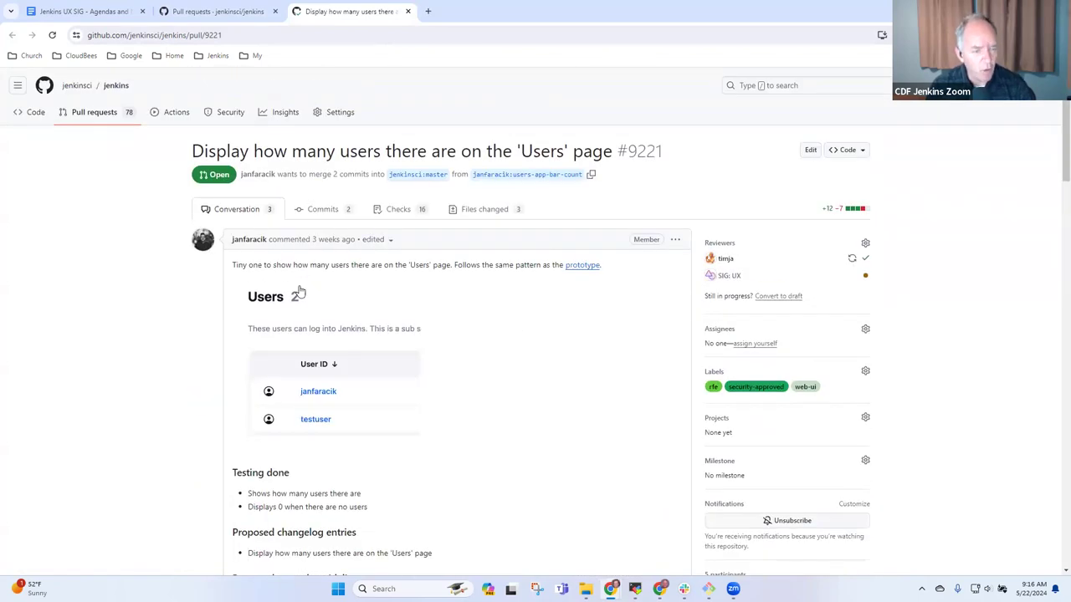
drag(309, 304, 294, 301)
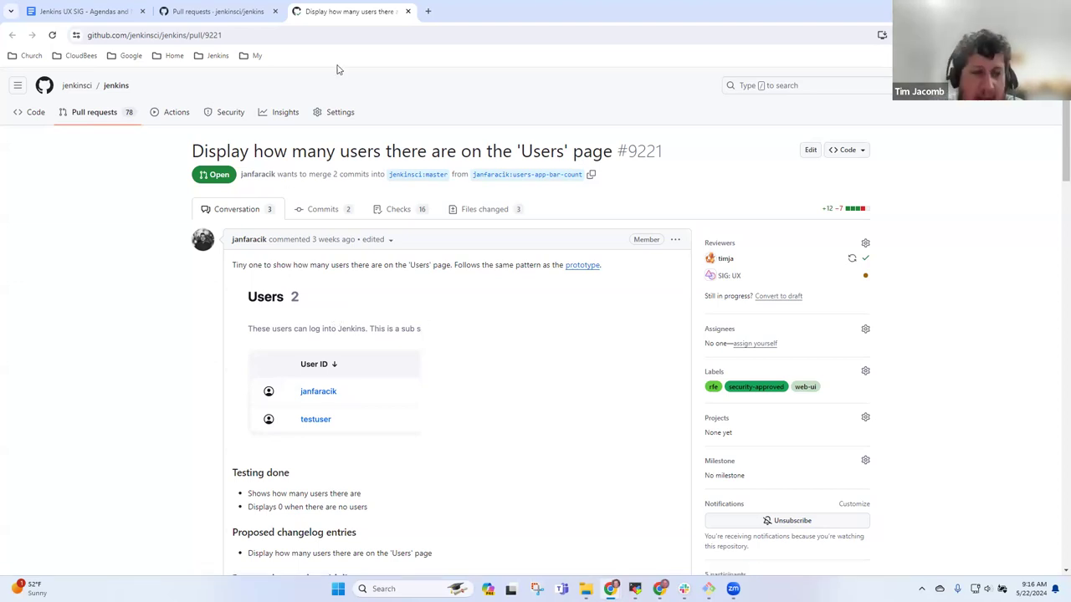
click(235, 36)
key(ctrl+c)
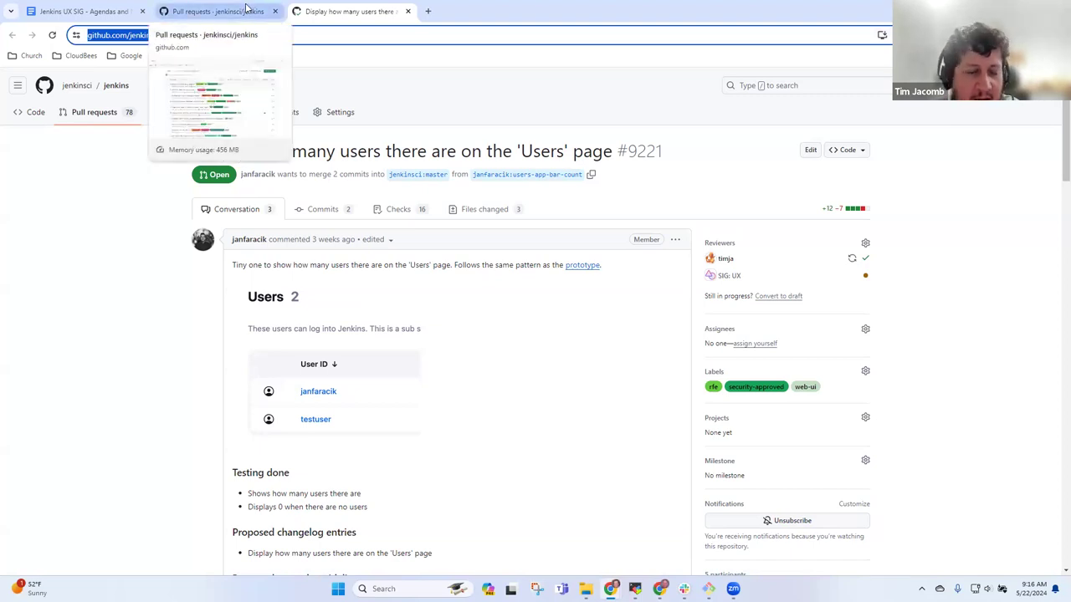
click(247, 10)
- Add a bullet 'Display number of users - PR-9221' linked to the copied pull request URL
click(101, 14)
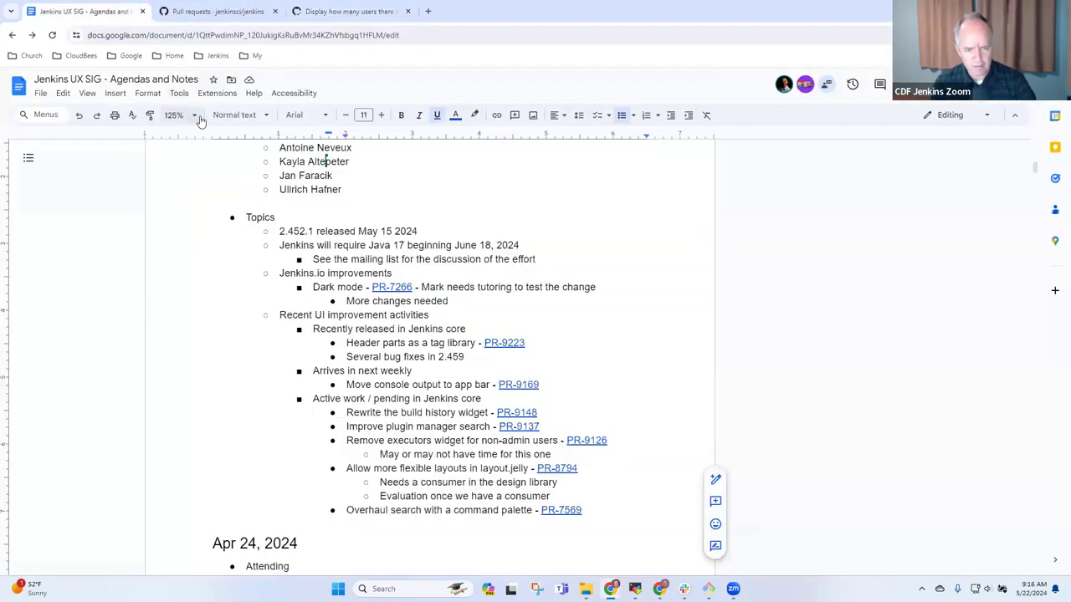
key(Down)
key(End)
key(Return)
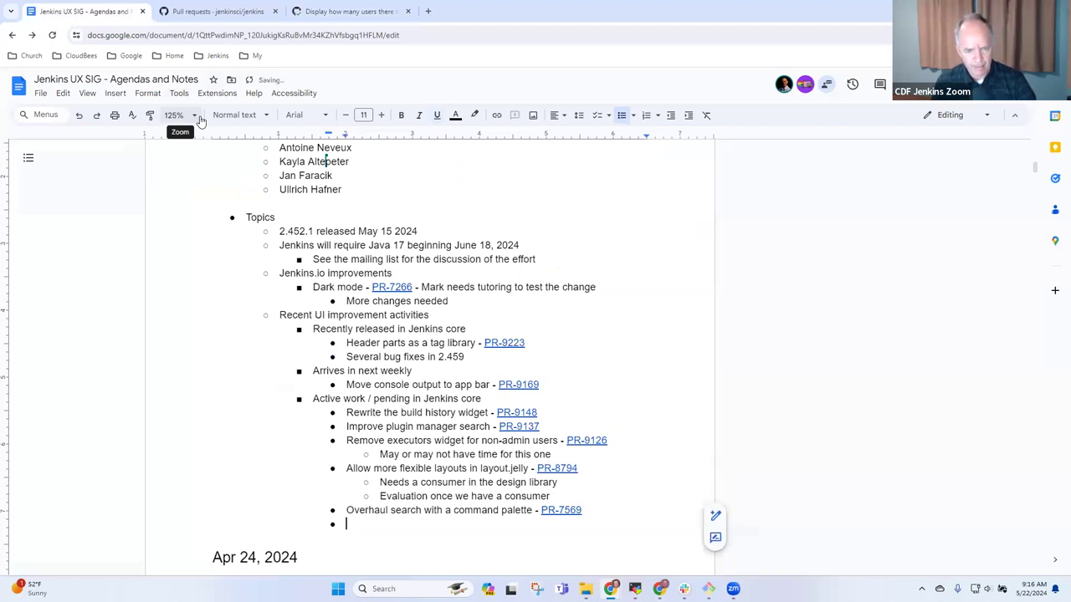
text(Display number of )
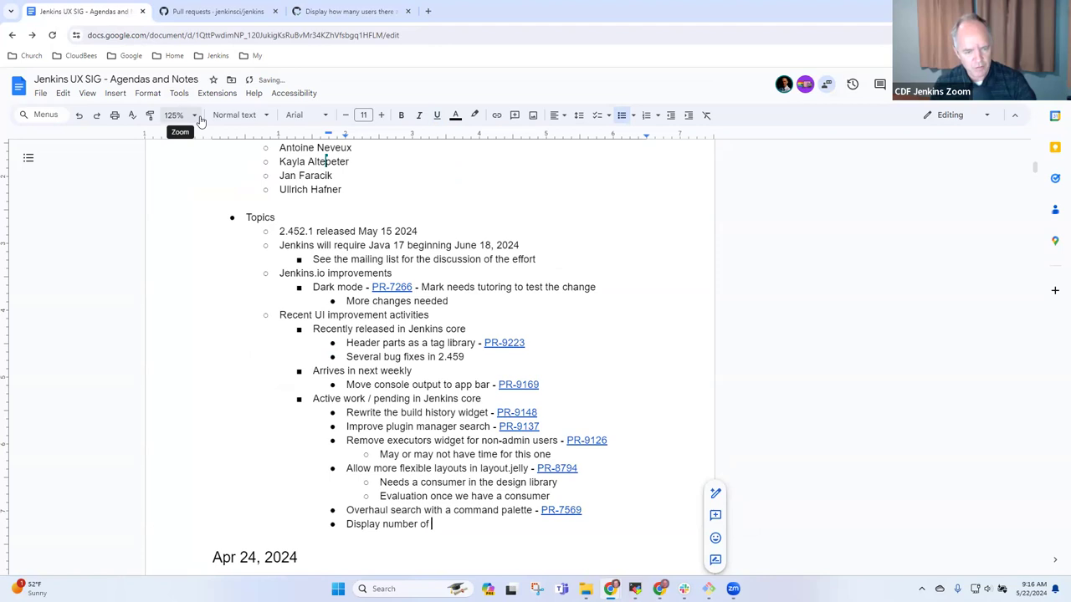
text(users - PR-xxx)
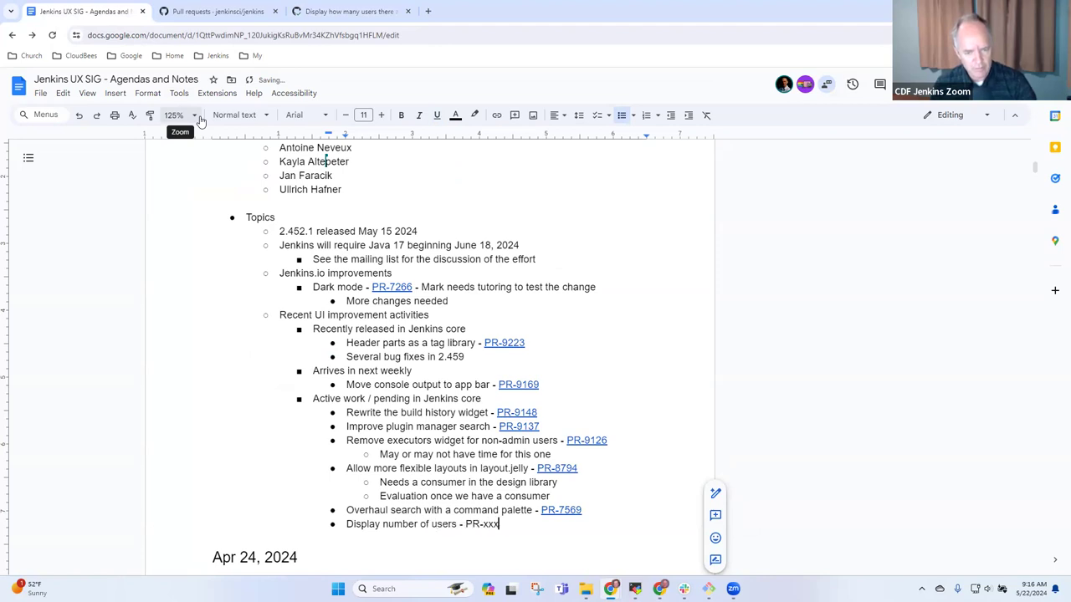
key(shift+Left)
key(shift+Left)
key(shift+Left)
key(shift+Left)
key(shift+Left)
key(shift+Left)
key(ctrl+k)
key(ctrl+v)
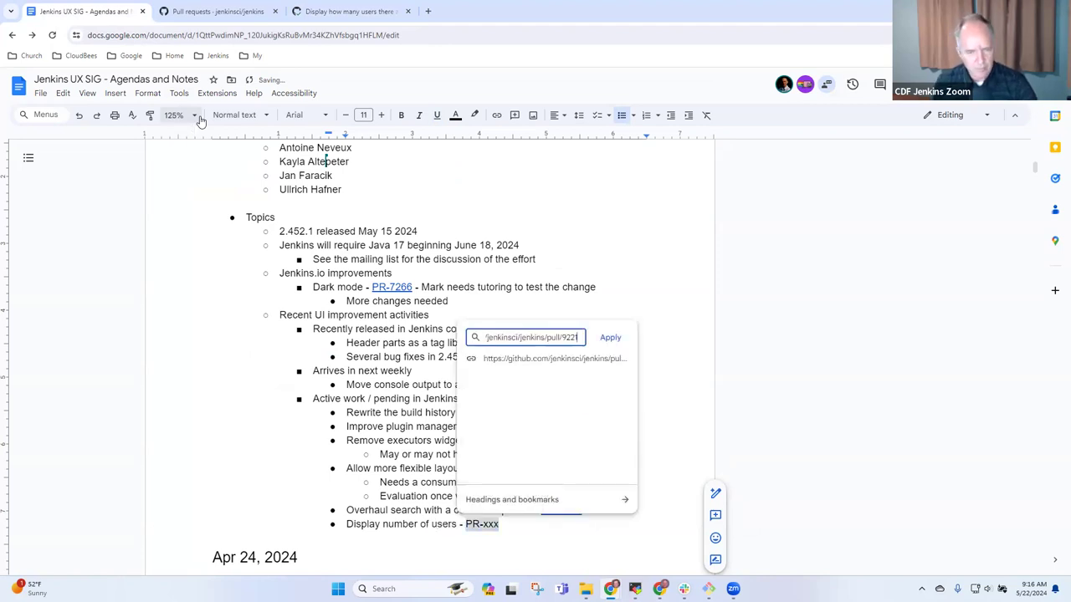
key(ctrl+shift+Left)
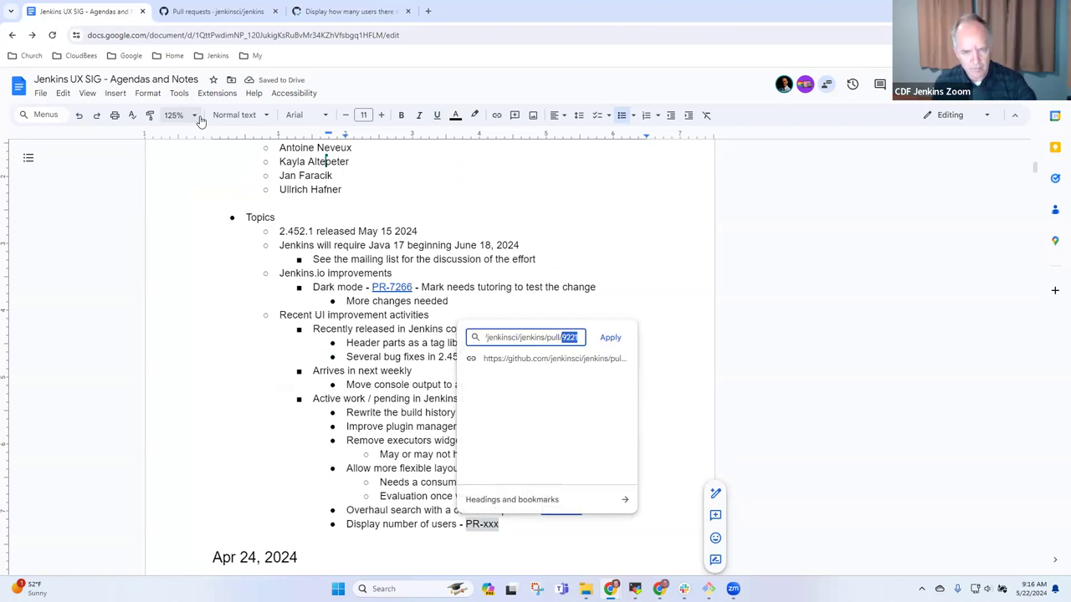
click(608, 337)
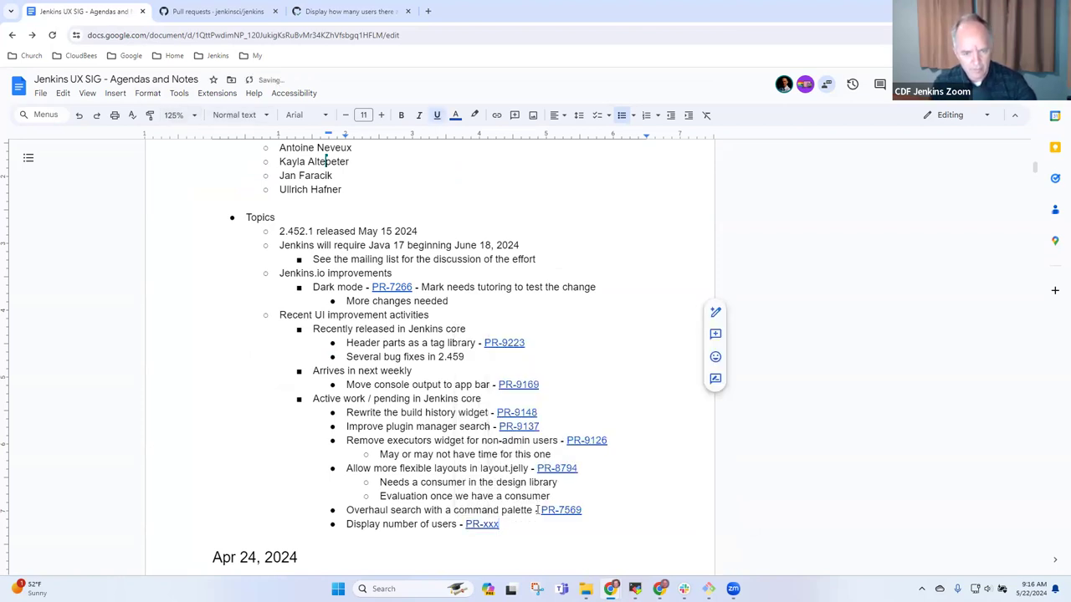
key(Left)
key(Left)
key(Left)
text(9221)
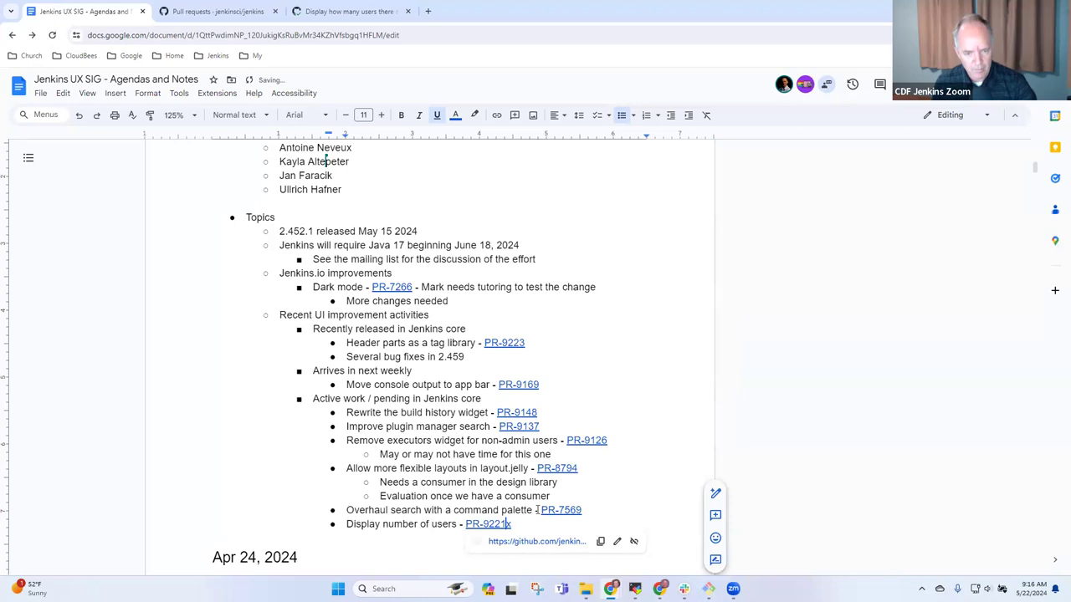
key(BackSpace)
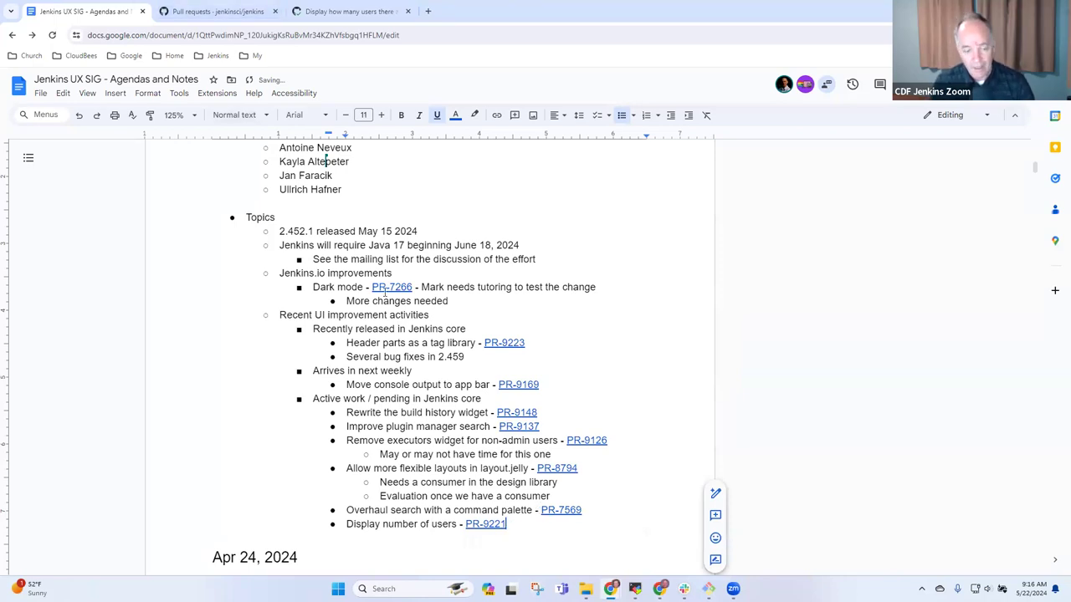
- Add an indented sub-note beginning 'Needs more review' under the PR-9221 item
key(Return)
key(Tab)
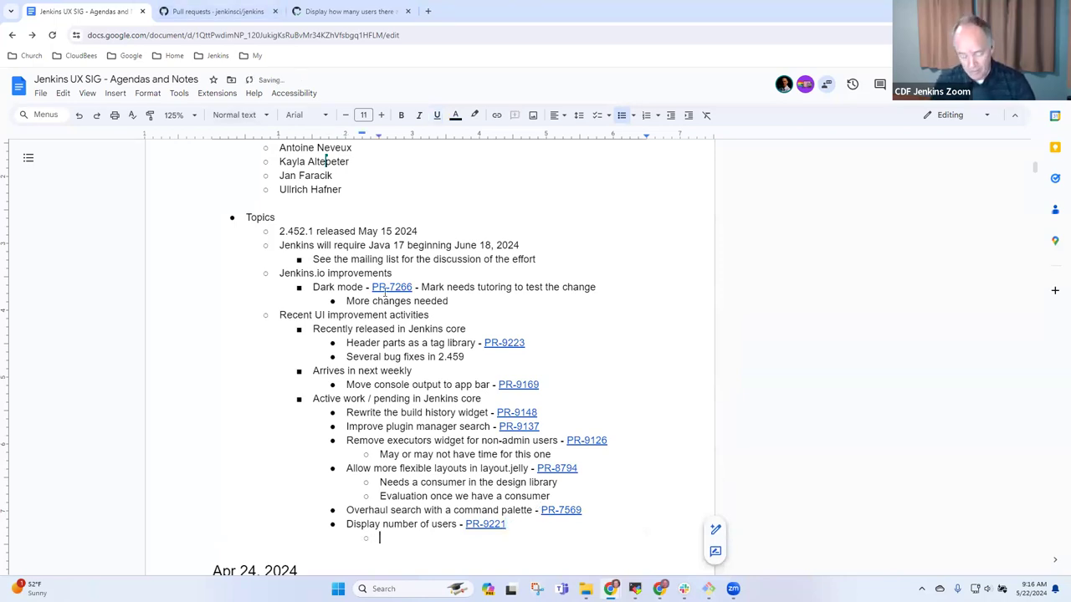
text(Needs more )
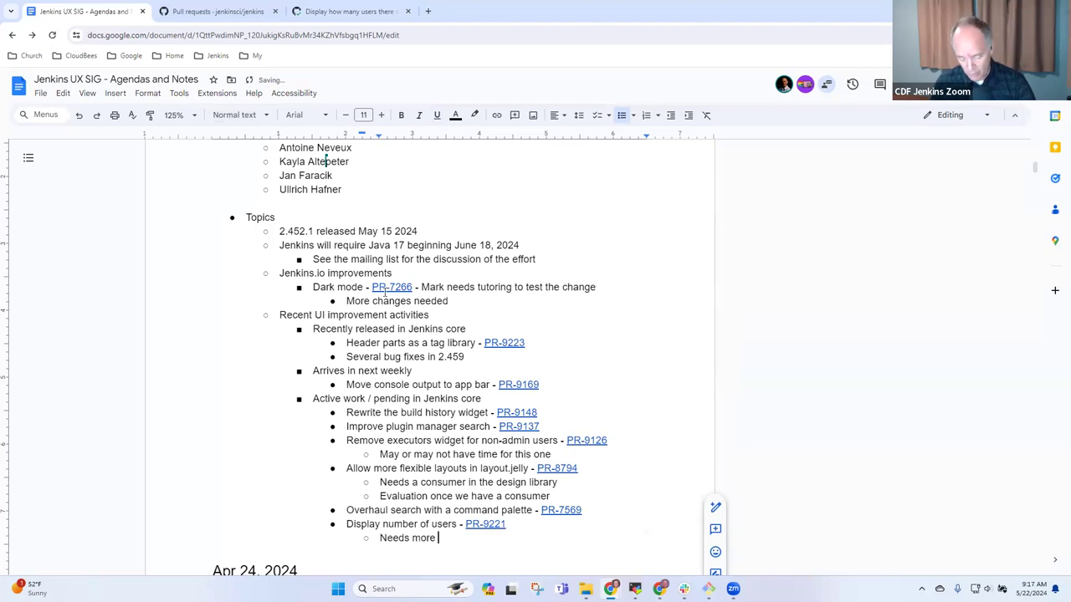
text(review, needs design)
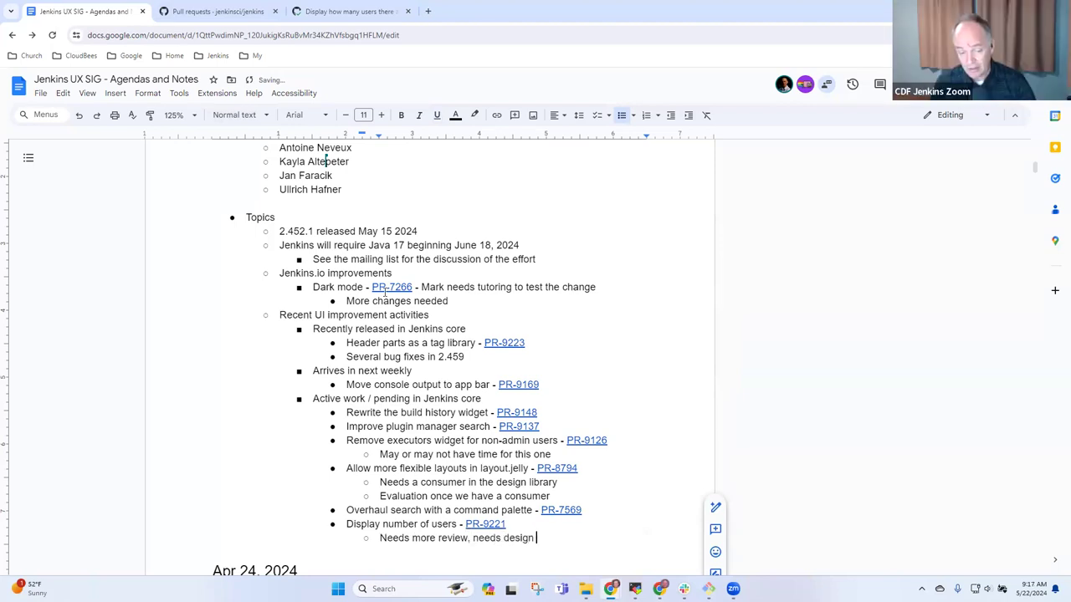
text( library)
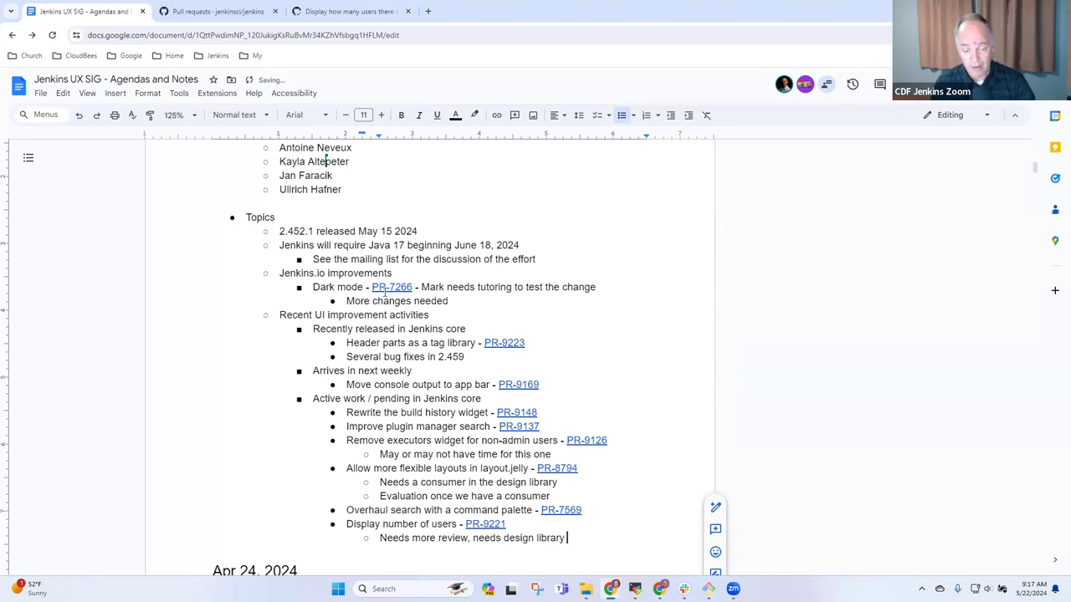
text( as a)
key(BackSpace)
text(con)
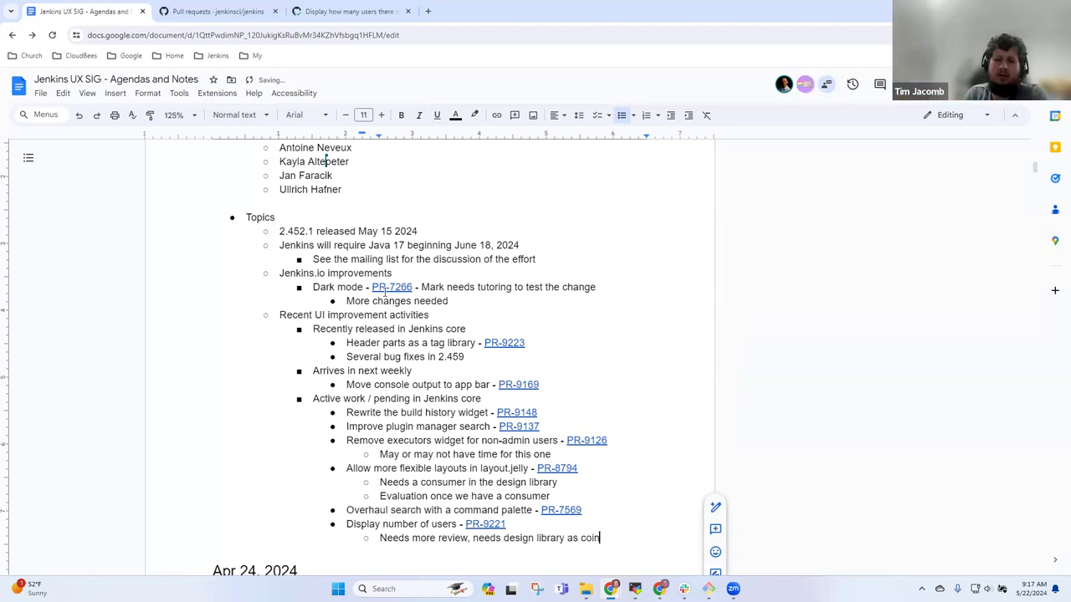
key(BackSpace)
key(BackSpace)
key(BackSpace)
key(BackSpace)
key(BackSpace)
key(BackSpace)
key(BackSpace)
key(BackSpace)
key(BackSpace)
key(BackSpace)
key(BackSpace)
key(BackSpace)
key(BackSpace)
key(BackSpace)
key(BackSpace)
key(BackSpace)
key(BackSpace)
key(BackSpace)
key(BackSpace)
key(BackSpace)
key(BackSpace)
key(BackSpace)
key(BackSpace)
key(BackSpace)
key(BackSpace)
key(BackSpace)
key(BackSpace)
key(BackSpace)
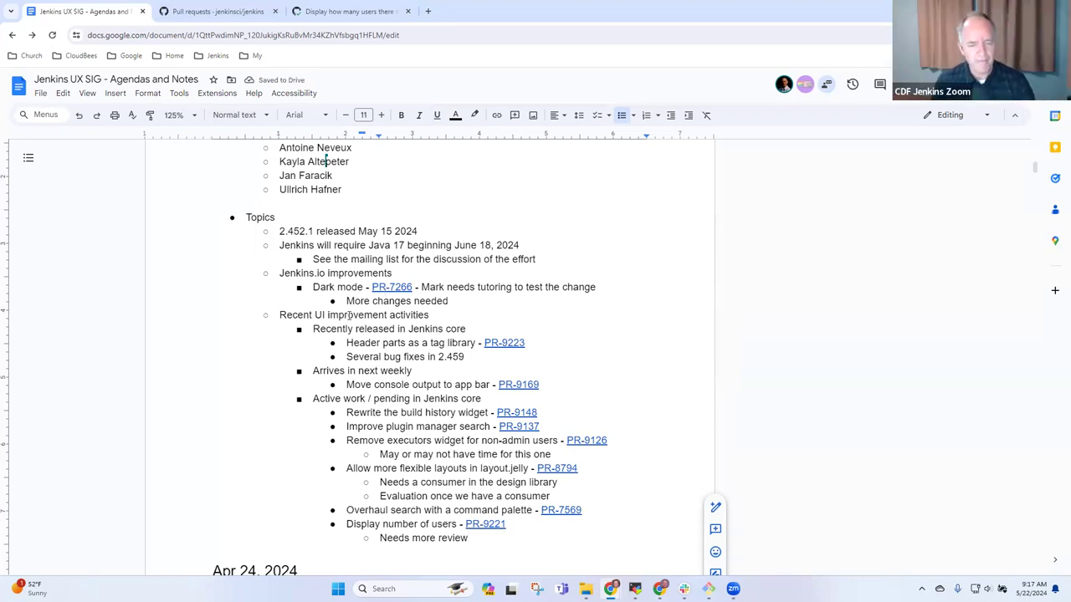
- Open pull request #9227 'Fix weather icons' in its own tab
click(351, 11)
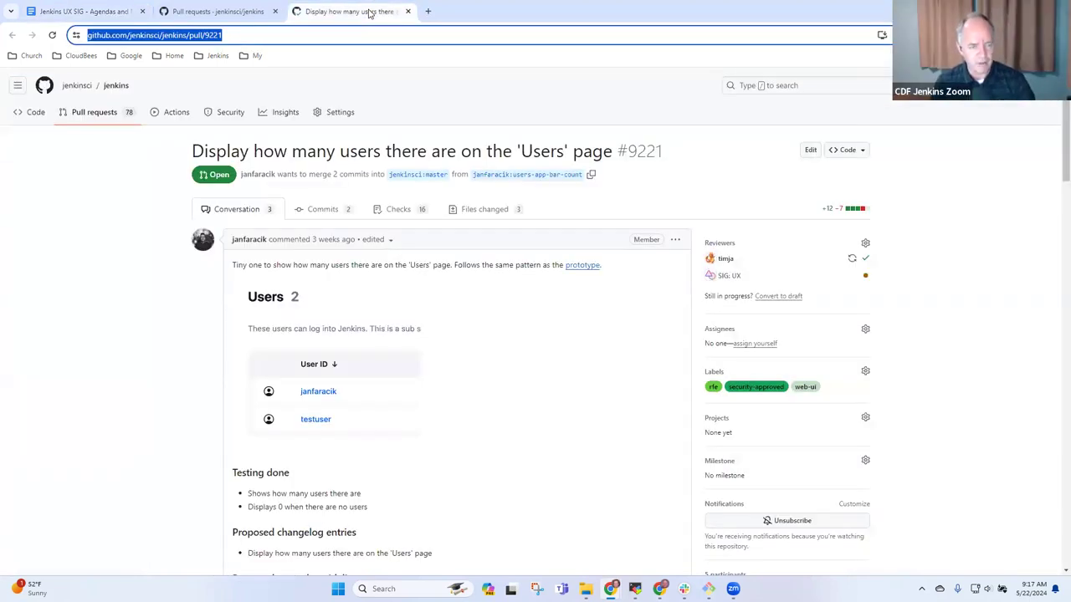
click(213, 11)
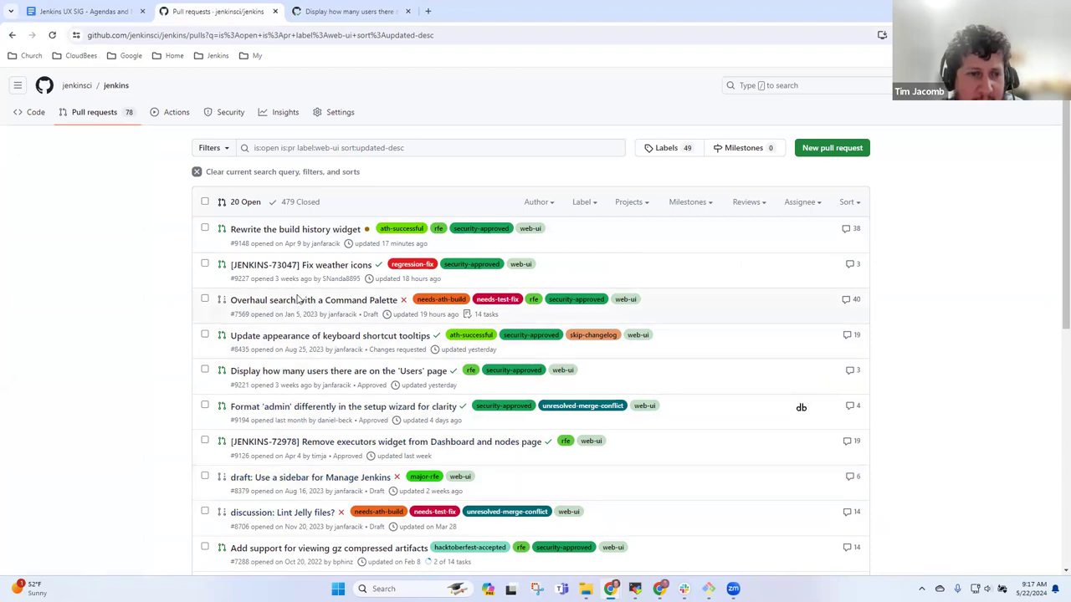
right_click(321, 266)
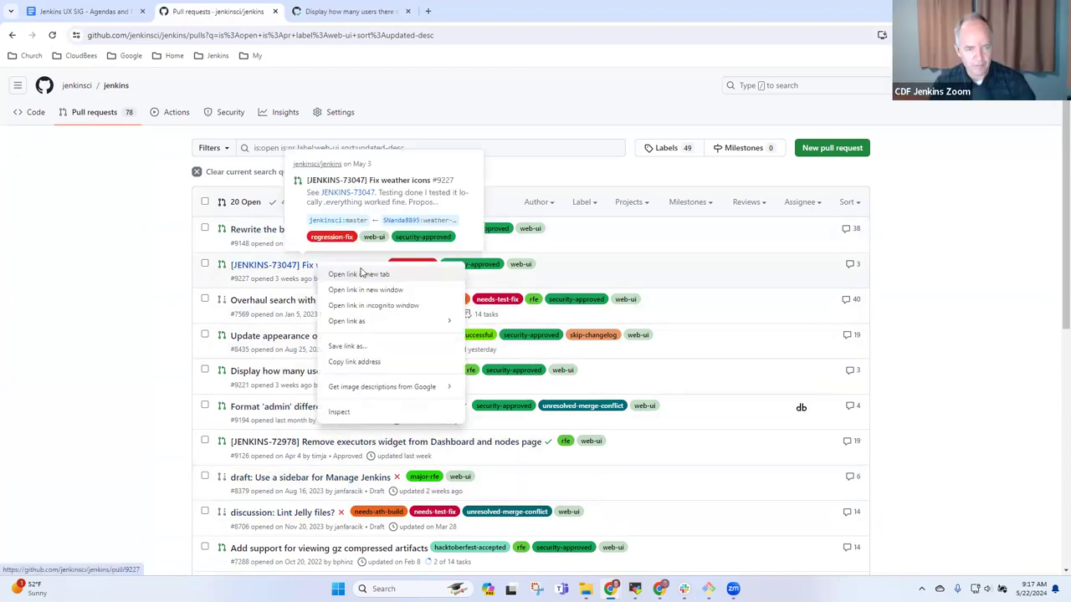
click(362, 273)
click(343, 11)
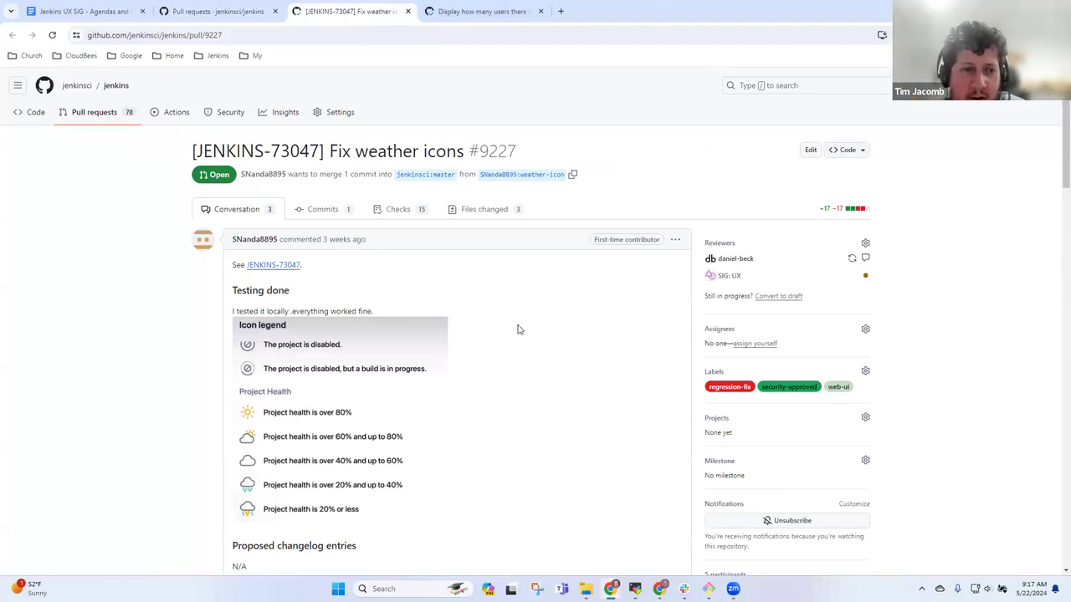
- Open the pull request's linked Jira issue JENKINS-73047
scroll(517, 329, down, 3)
scroll(520, 326, up, 3)
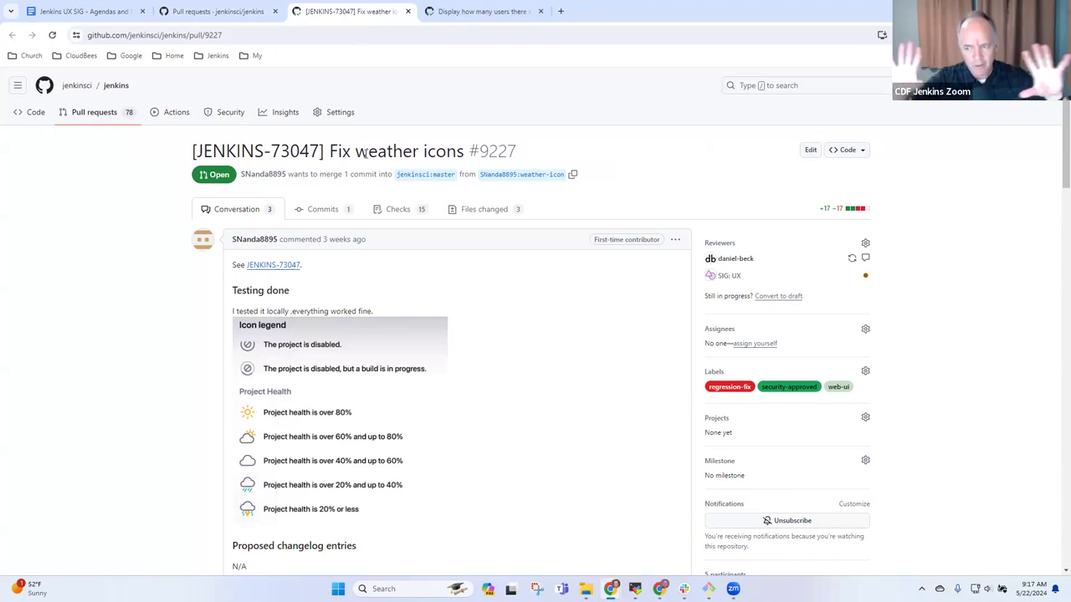
click(282, 266)
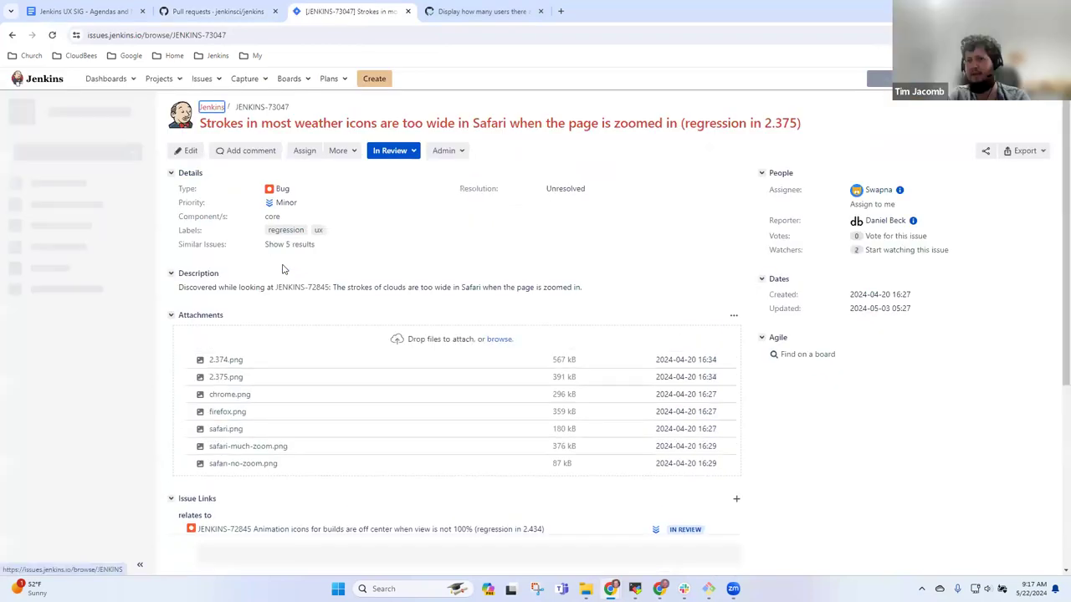
- Return to PR #9227, review its checks and reviewer comments, and select its web address
click(11, 34)
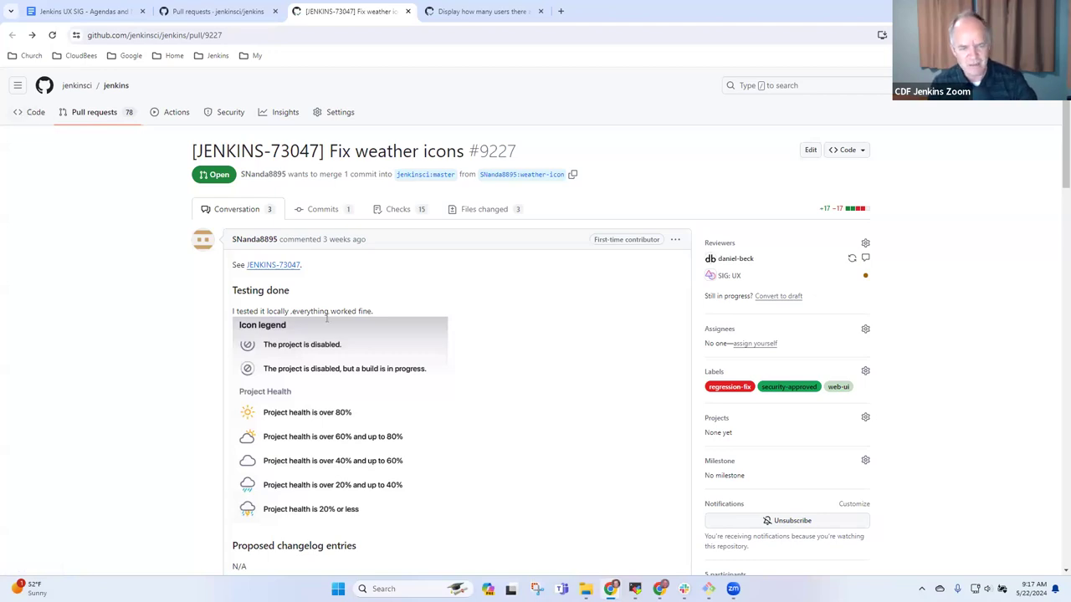
scroll(368, 334, down, 4)
scroll(441, 334, up, 2)
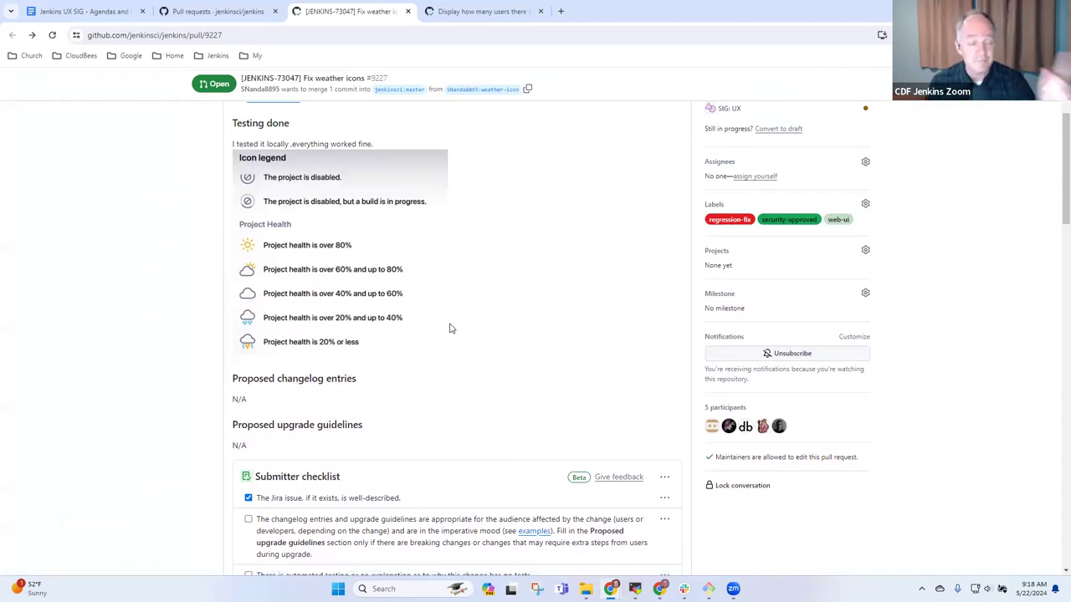
scroll(449, 328, down, 12)
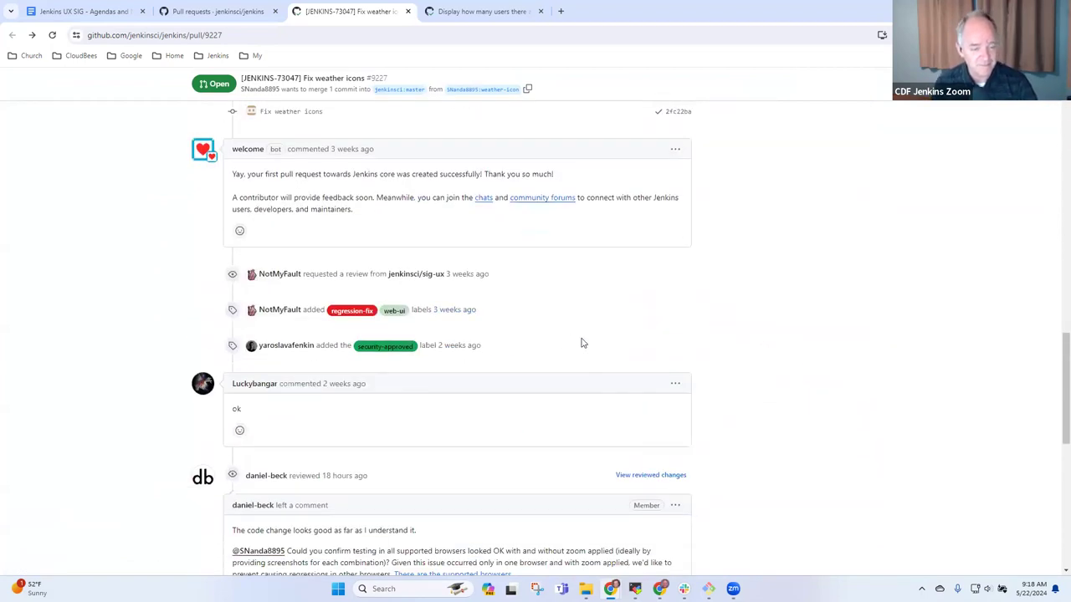
scroll(636, 353, down, 4)
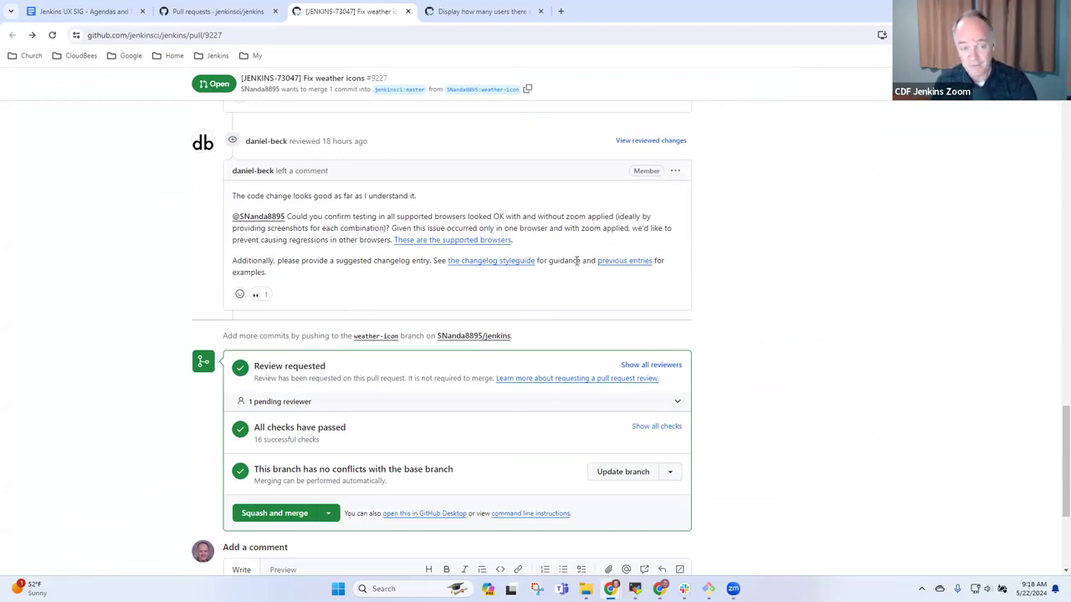
scroll(786, 320, up, 10)
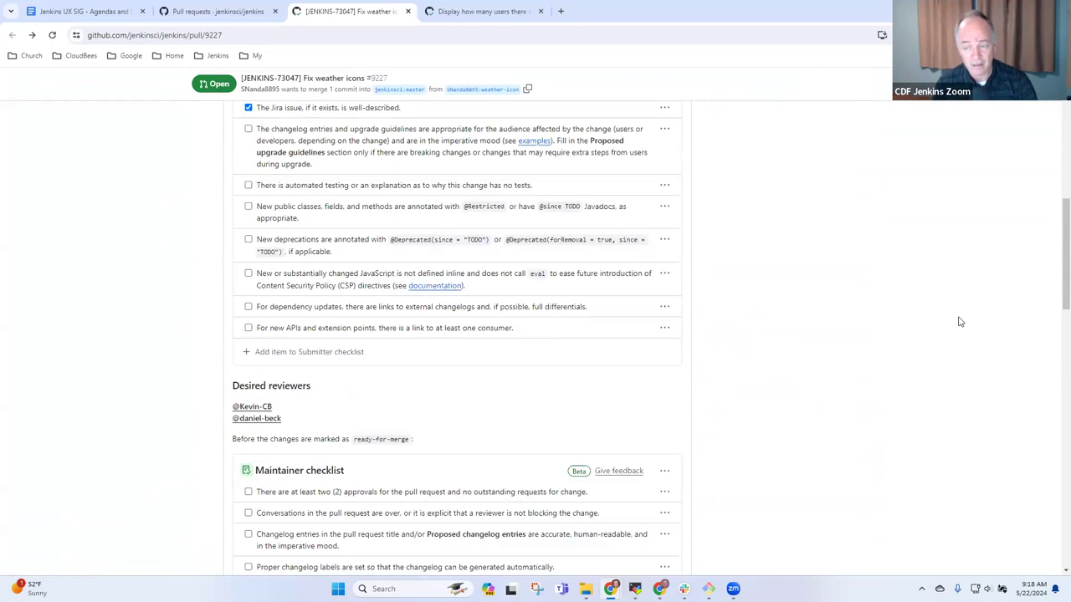
drag(1062, 272, 733, 117)
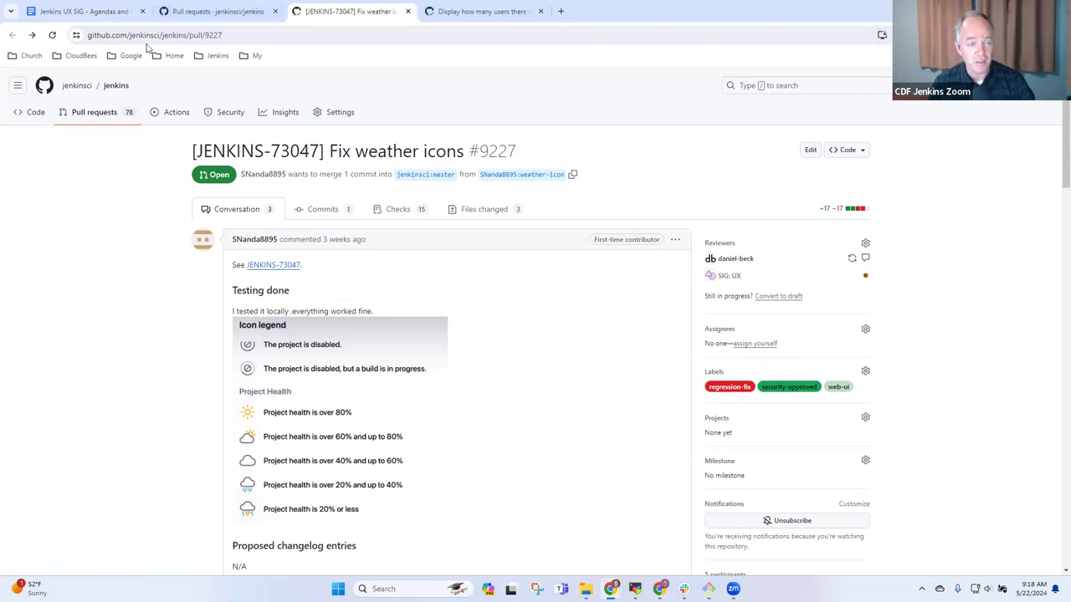
click(242, 34)
key(ctrl+c)
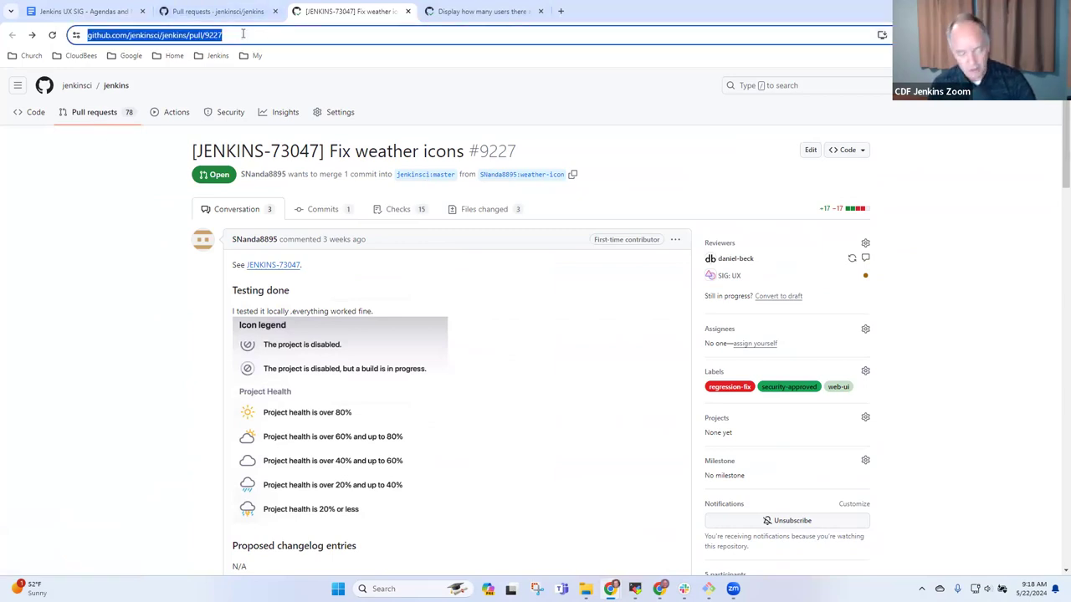
- Add an outdented bullet after 'Needs more review' reading 'Fix weather icon positioning at non-default mag -'
click(83, 11)
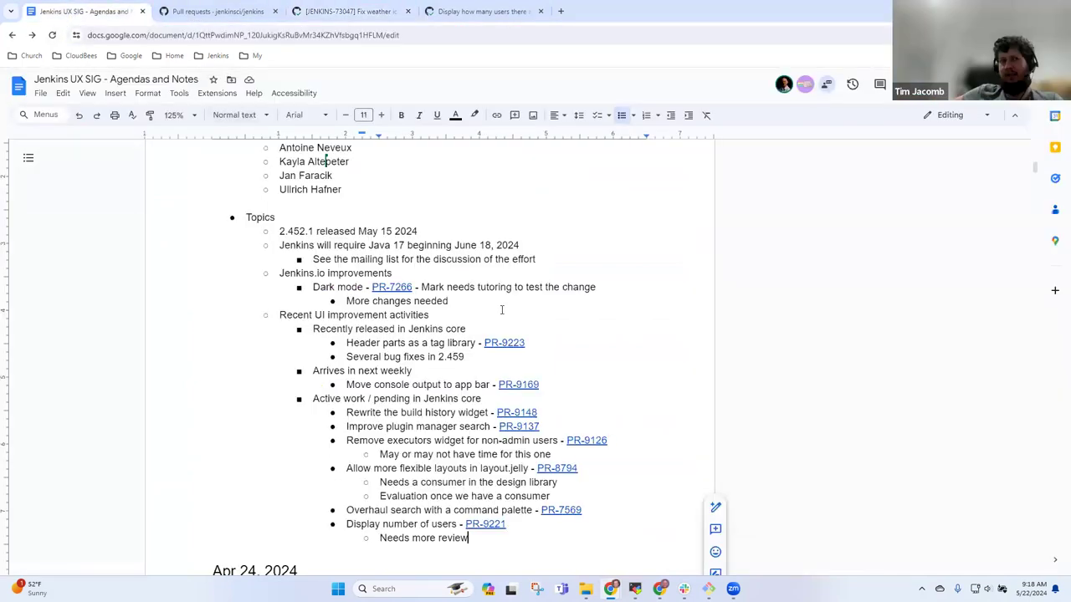
key(Return)
key(shift+Tab)
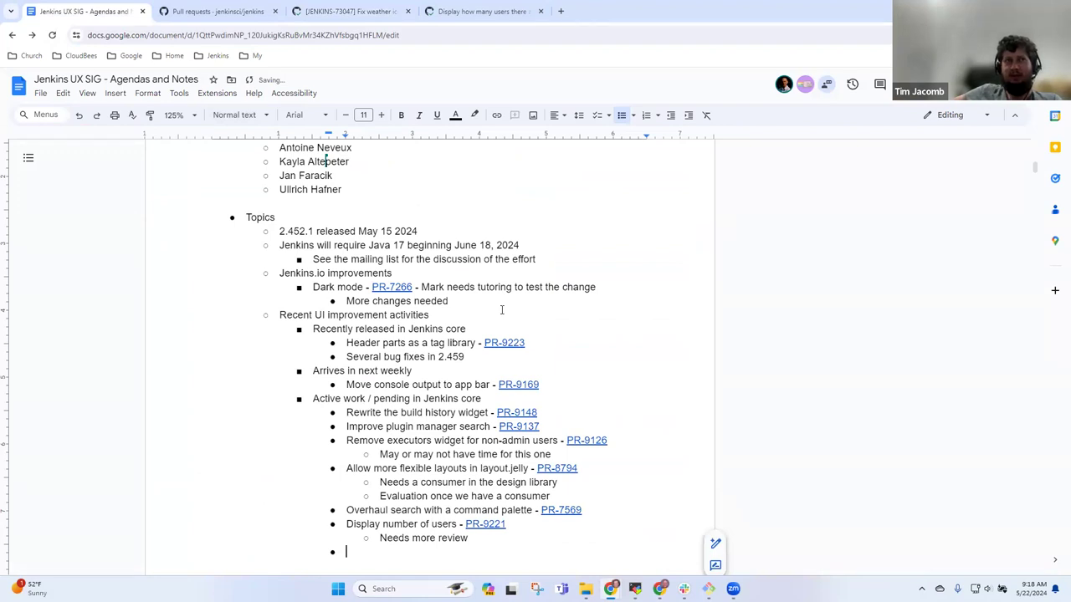
text(Fix )
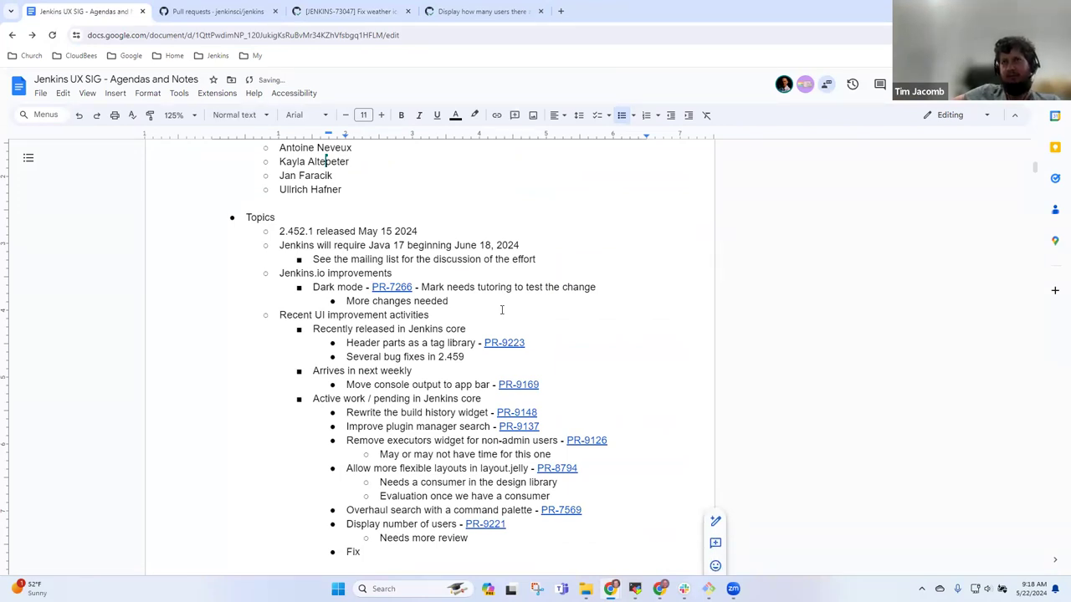
text(weather icon )
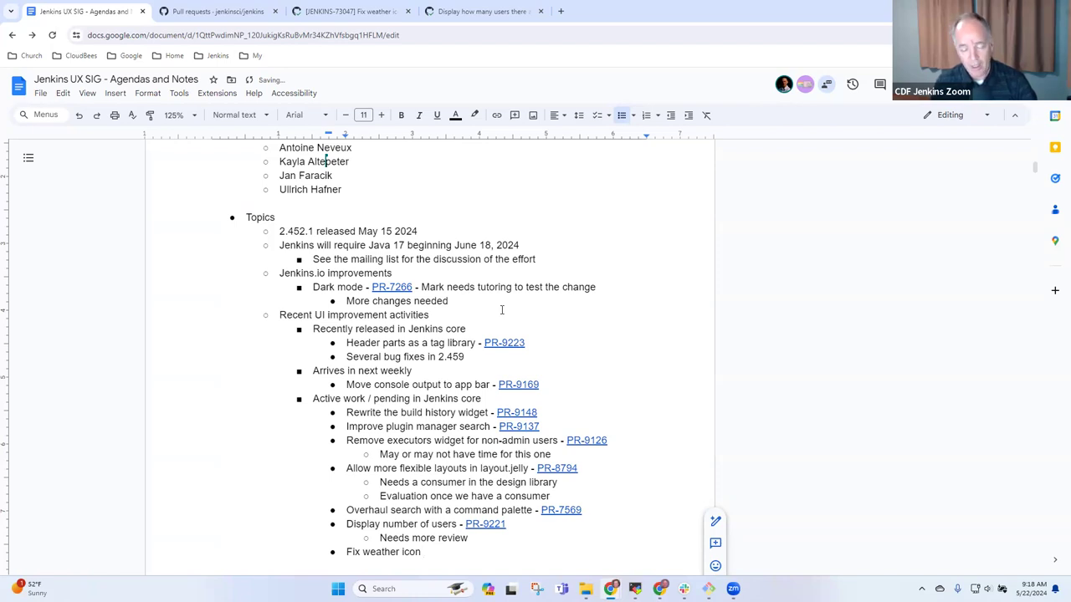
text(positi)
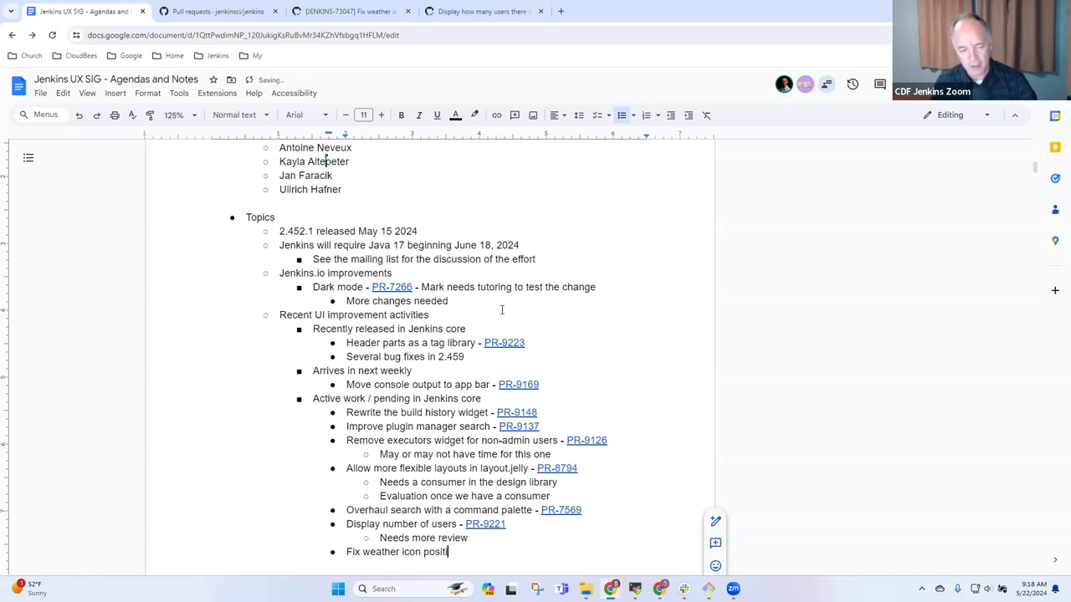
text(onin)
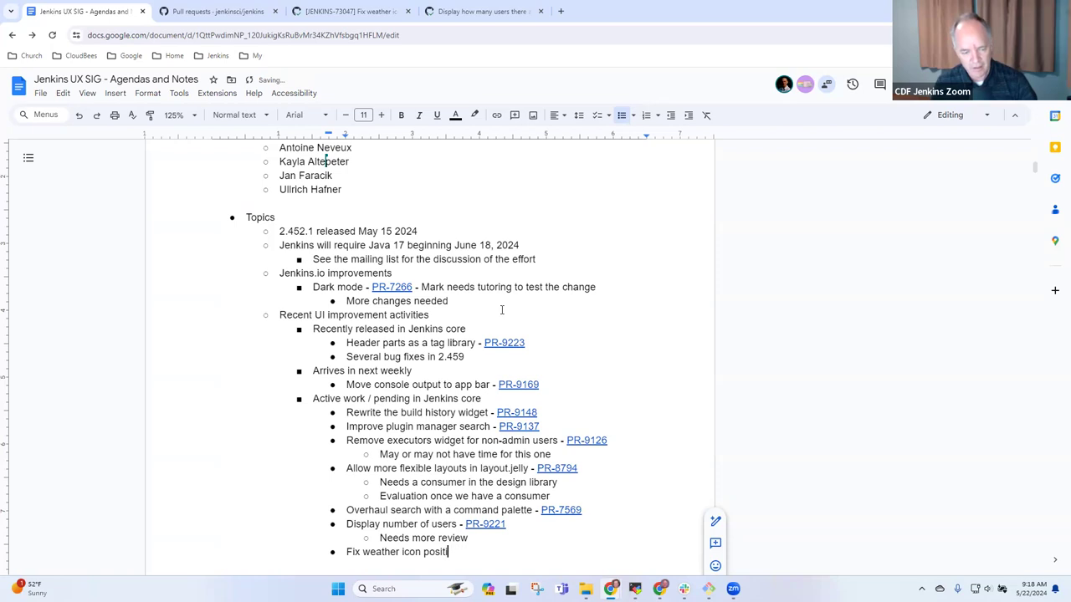
text(g at )
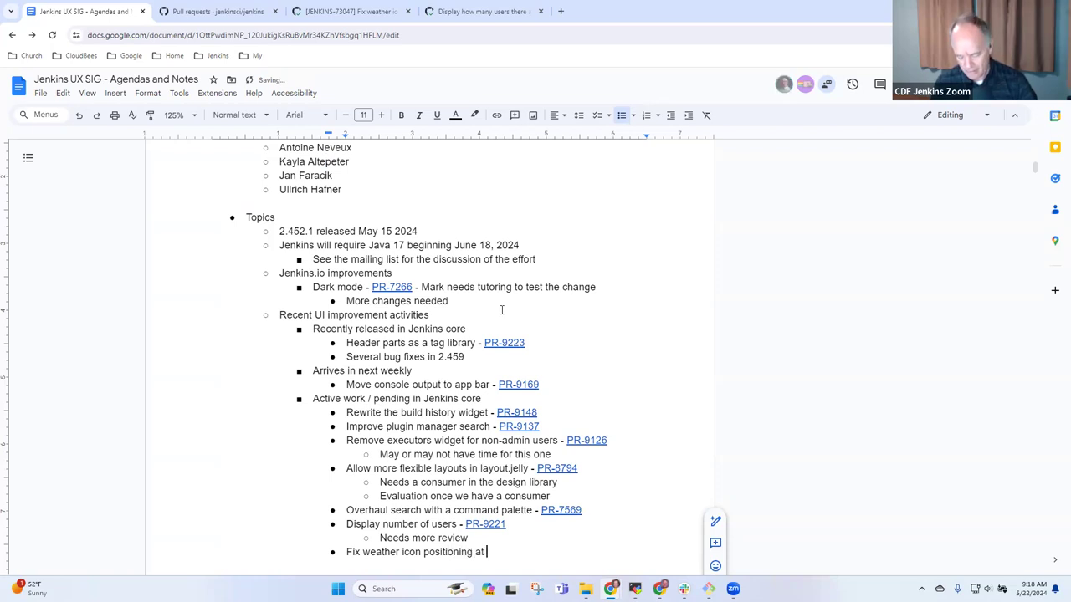
text(non-da)
key(BackSpace)
text(efault mahg)
key(BackSpace)
key(BackSpace)
key(BackSpace)
text(ag -)
key(ctrl+v)
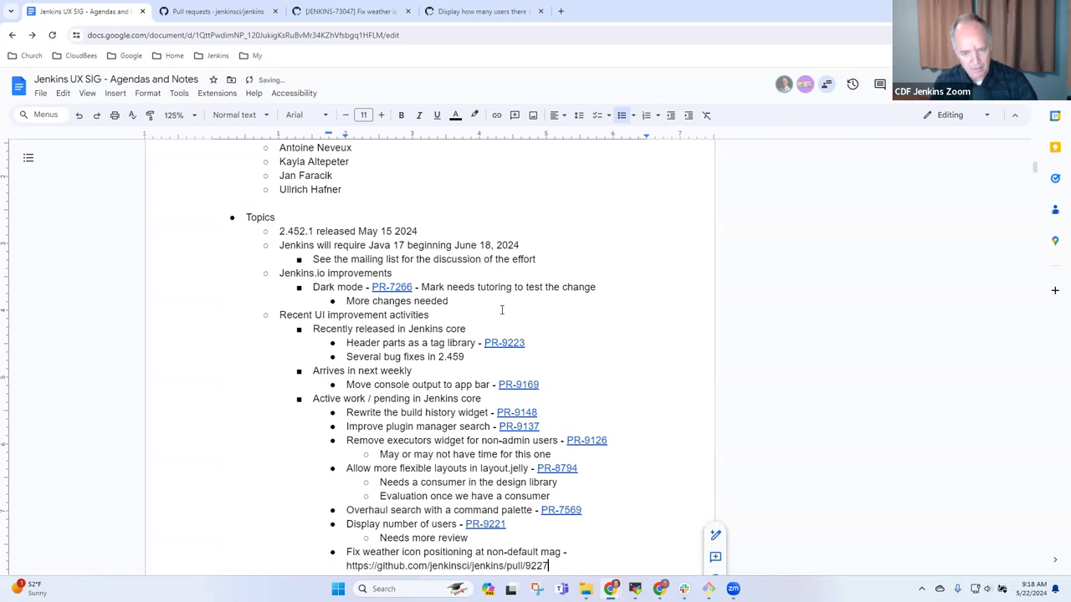
key(ctrl+z)
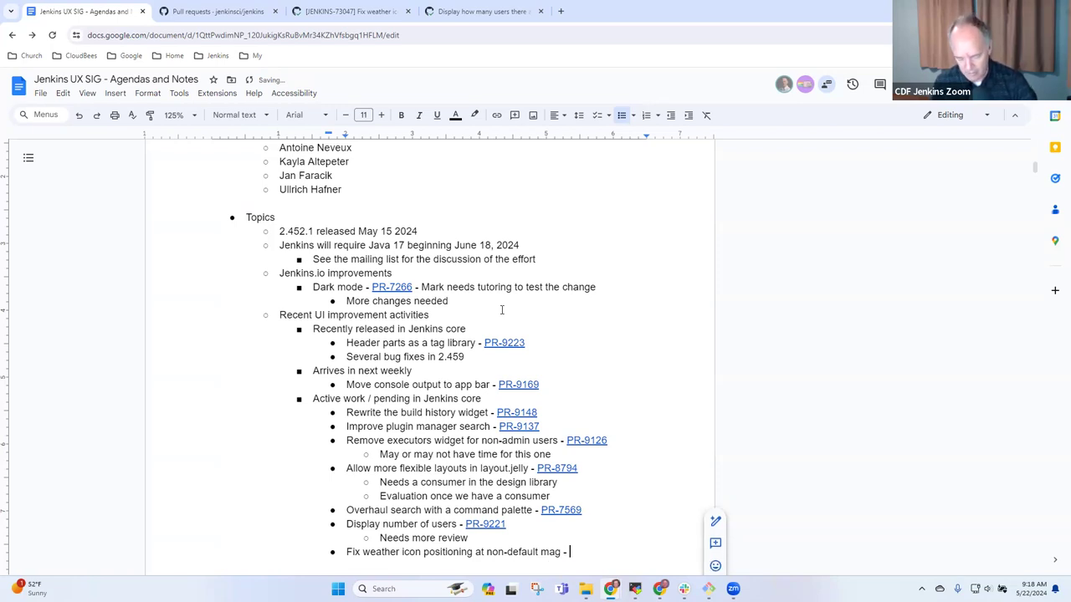
- Type 'PR-xxxx' after the dash and select it for linking
text(PR-xxxx)
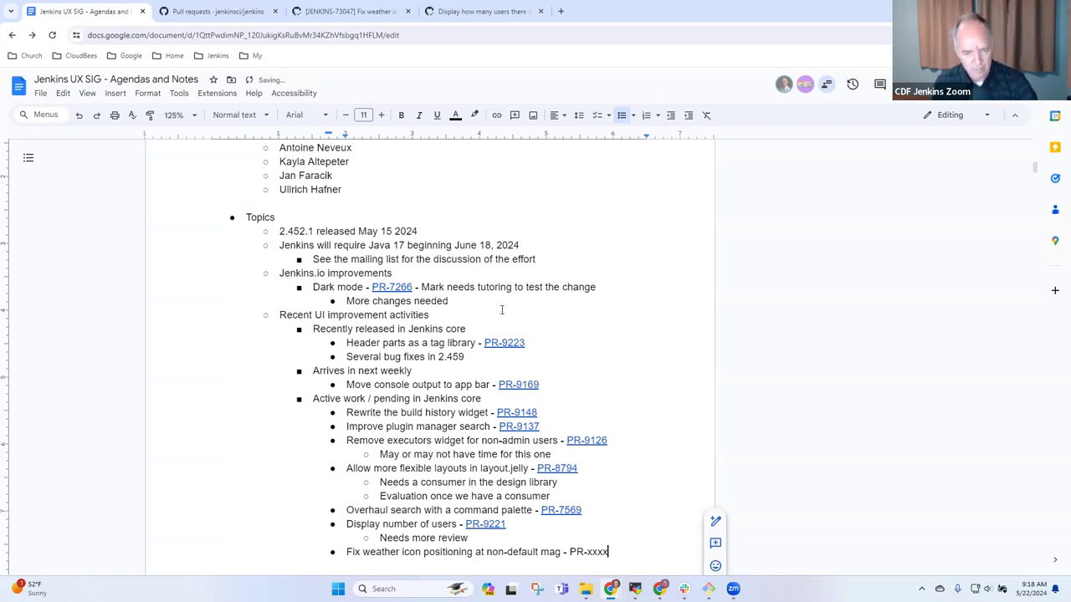
key(ctrl+shift+Left)
key(ctrl+shift+Left)
key(ctrl+k)
key(ctrl+v)
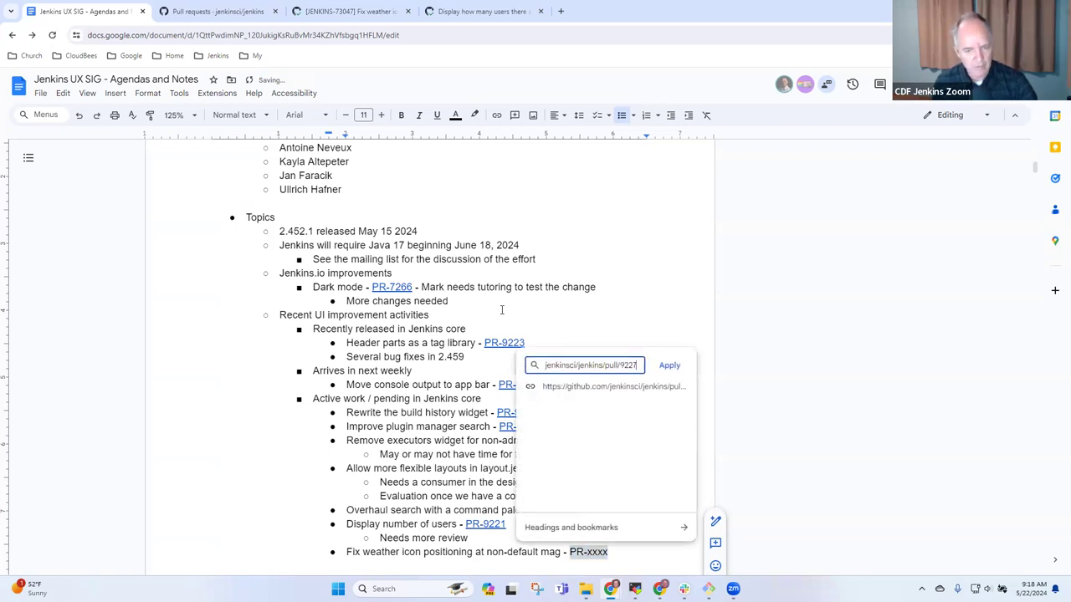
key(ctrl+shift+Left)
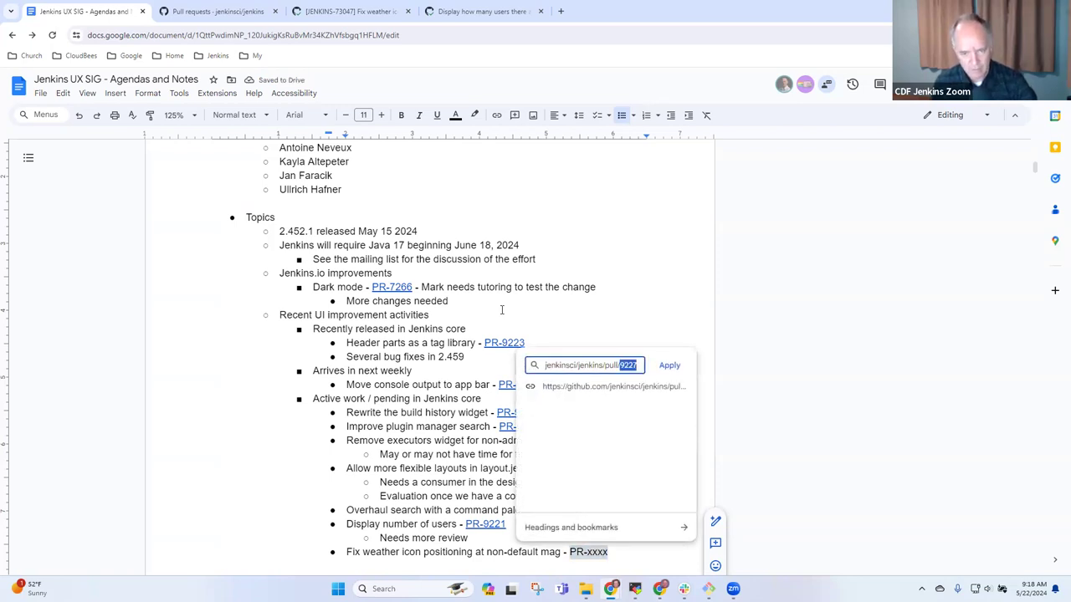
key(Escape)
- Start a link on PR-xxxx, searching 9227 and checking the Display number of users pull request
key(ctrl+k)
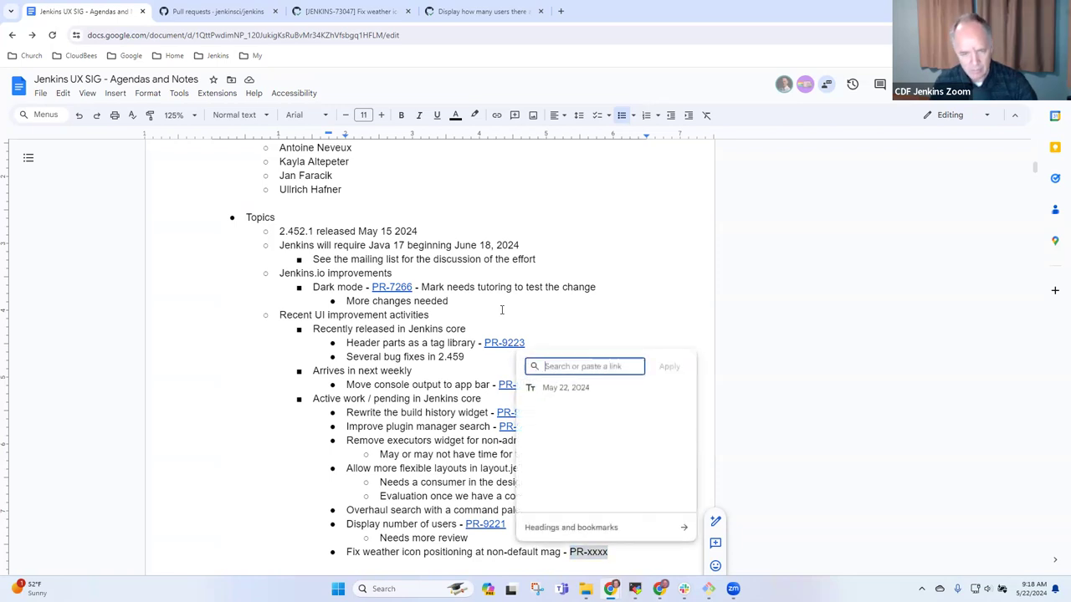
text(9227)
key(ctrl+a)
key(BackSpace)
click(462, 15)
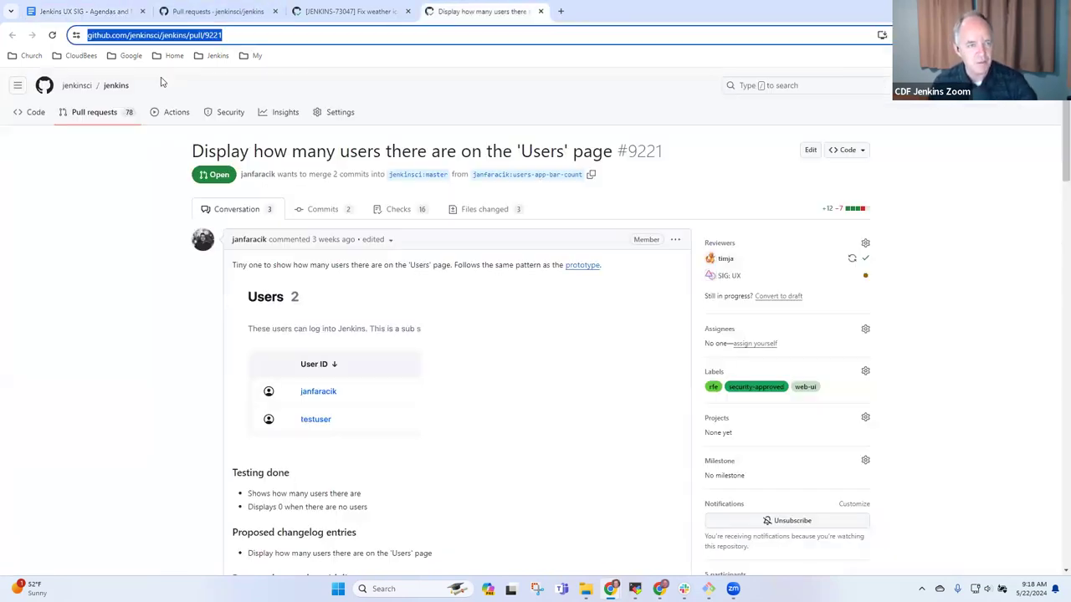
click(33, 10)
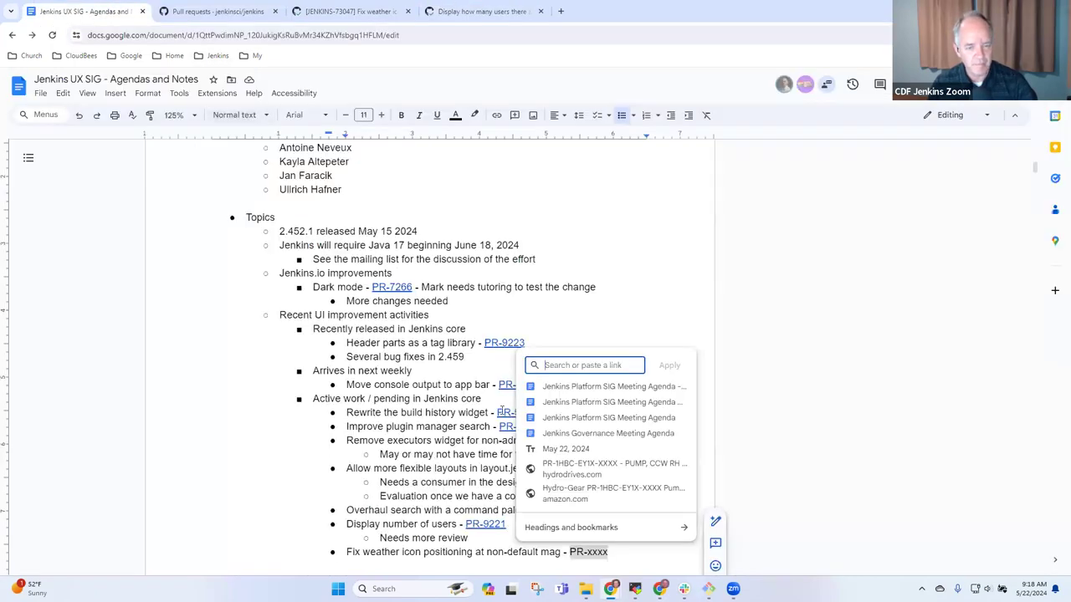
text(https://github.com/jenkinsci/jenkins/pull/9221)
key(ctrl+shift+Left)
key(Right)
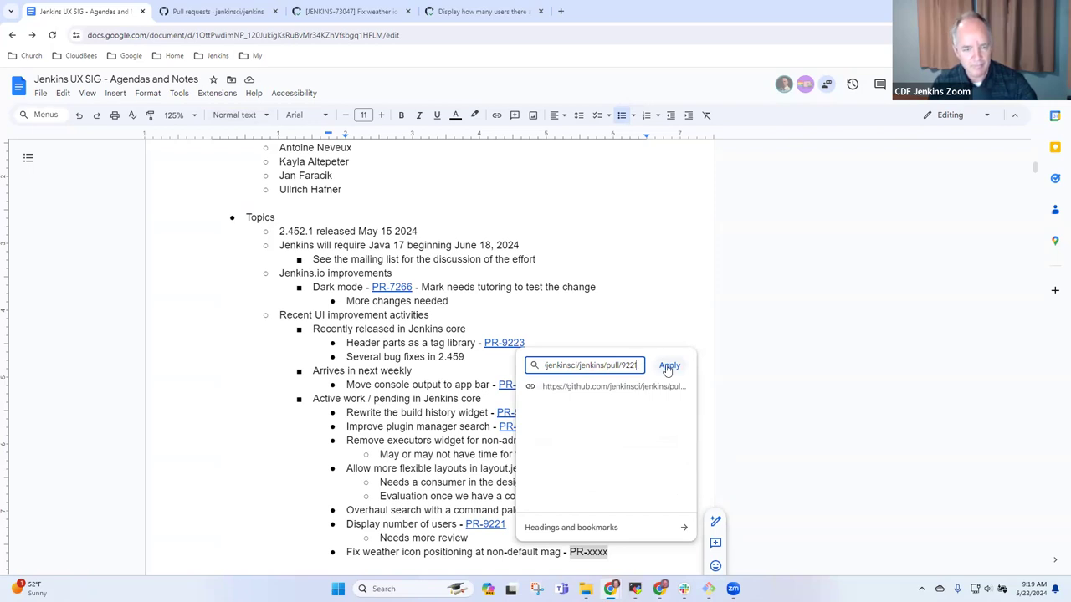
click(326, 19)
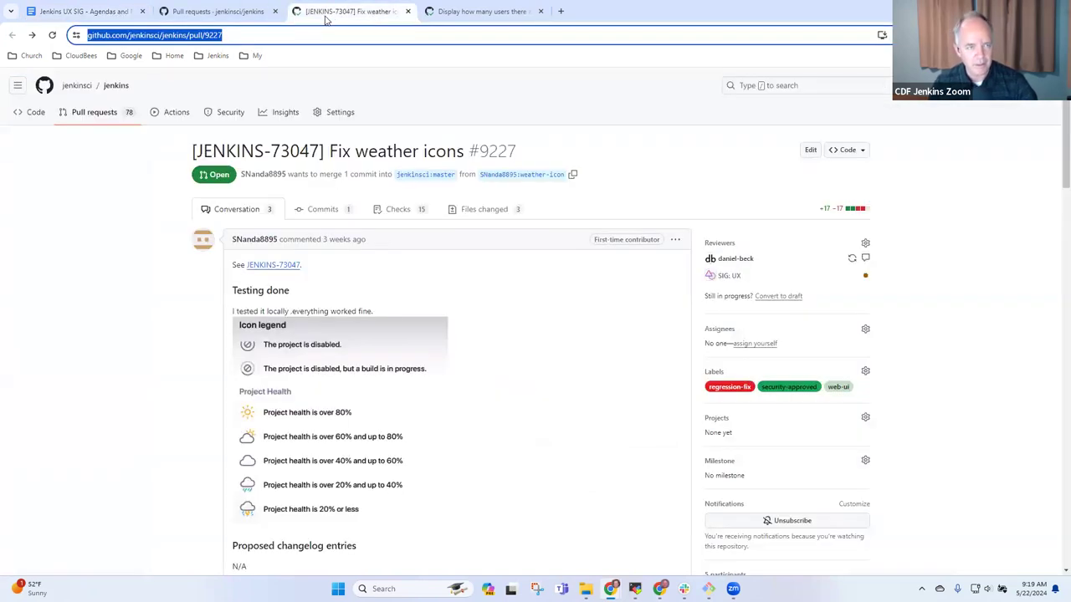
click(84, 11)
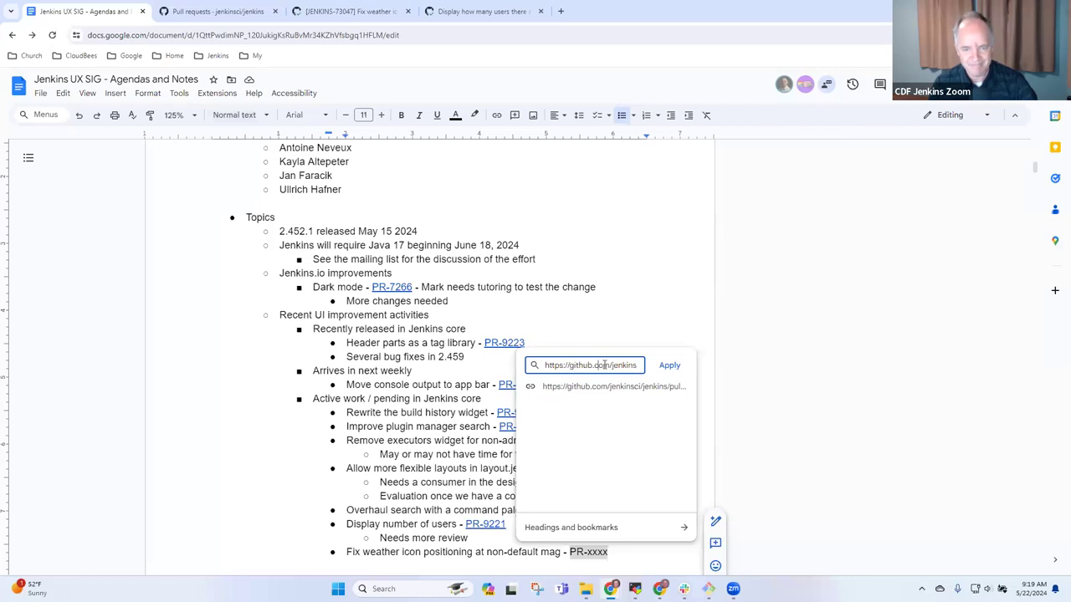
key(ctrl+a)
text(https://github.com/jenkinsci/jenkins/pull/9227)
key(End)
key(ctrl+shift+Left)
key(ctrl+c)
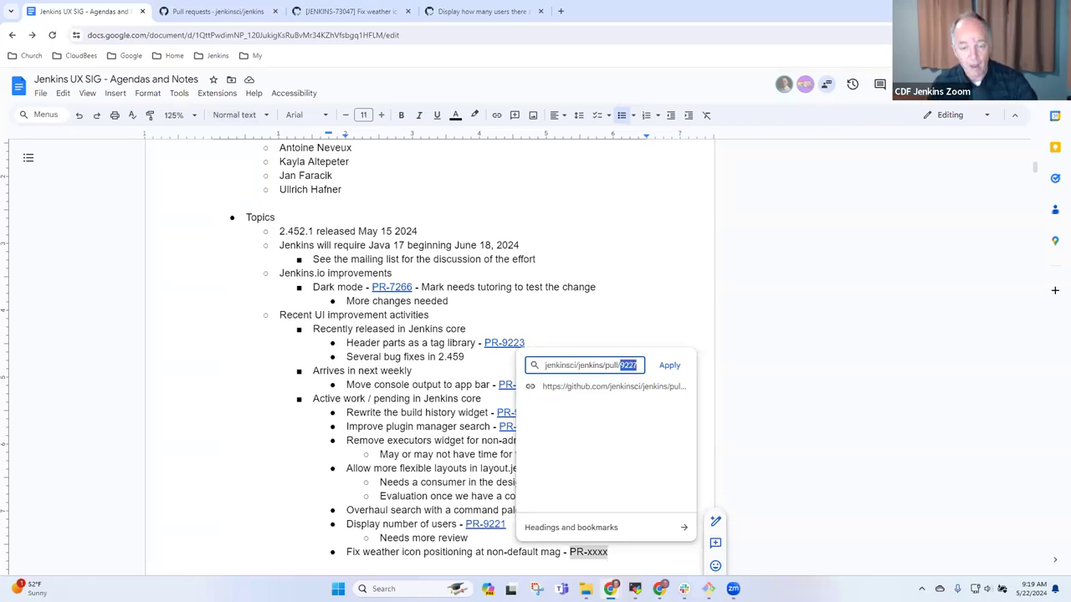
click(670, 364)
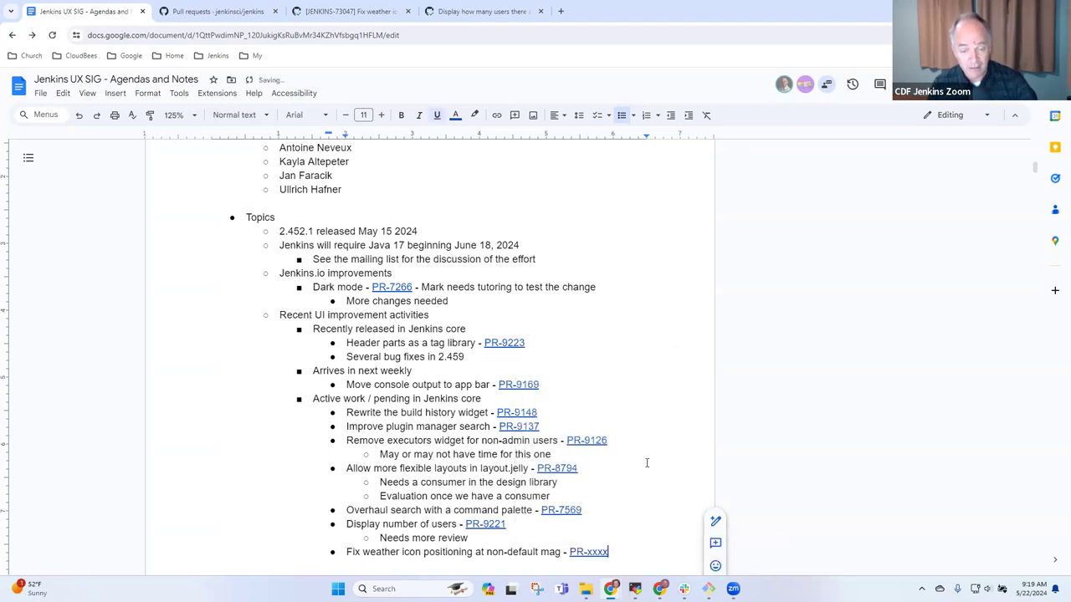
key(ctrl+Left)
key(ctrl+v)
- Delete the leftover 'xxxx' so the weather-icon link reads PR-9227
key(Delete)
key(Delete)
key(Delete)
key(Delete)
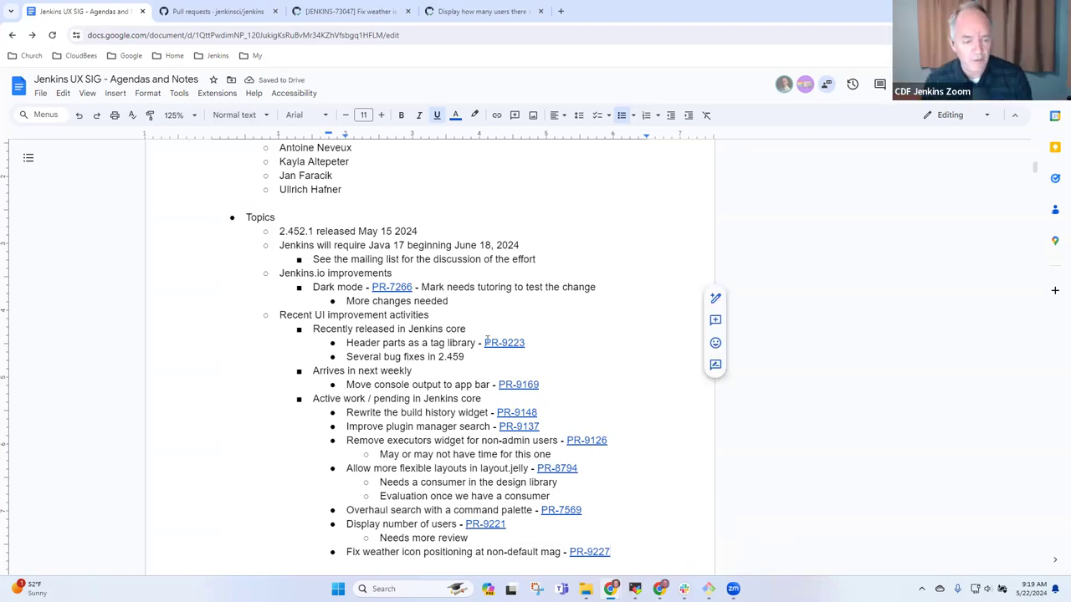
scroll(404, 506, down, 3)
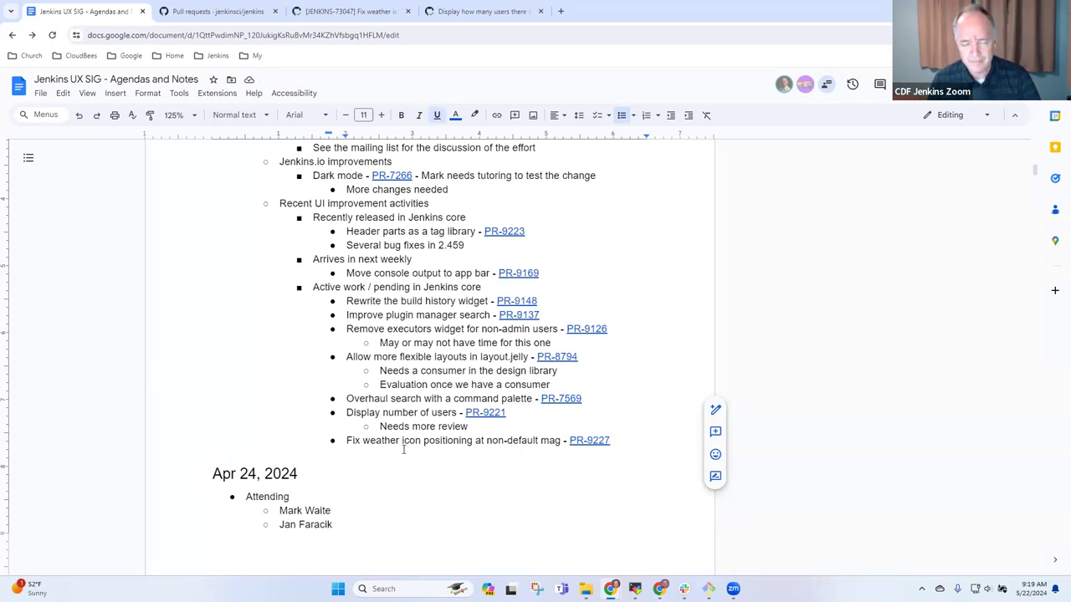